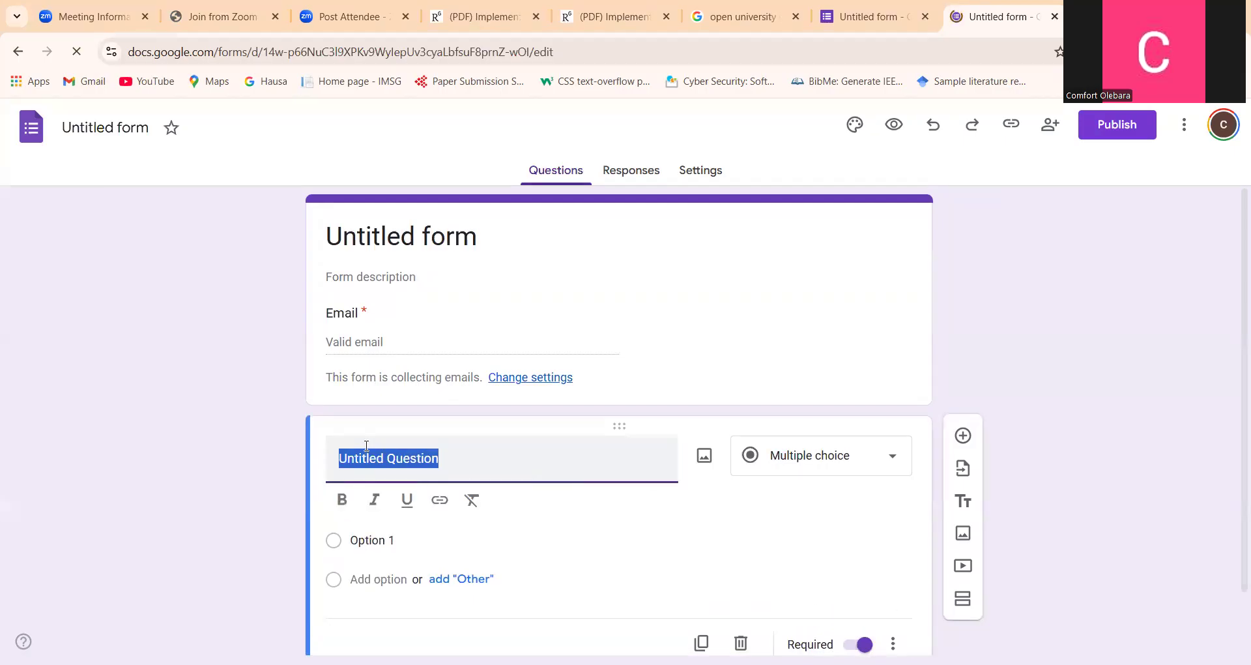
Title the first question "1. What is bit" and keep its type as multiple choice
type("1.")
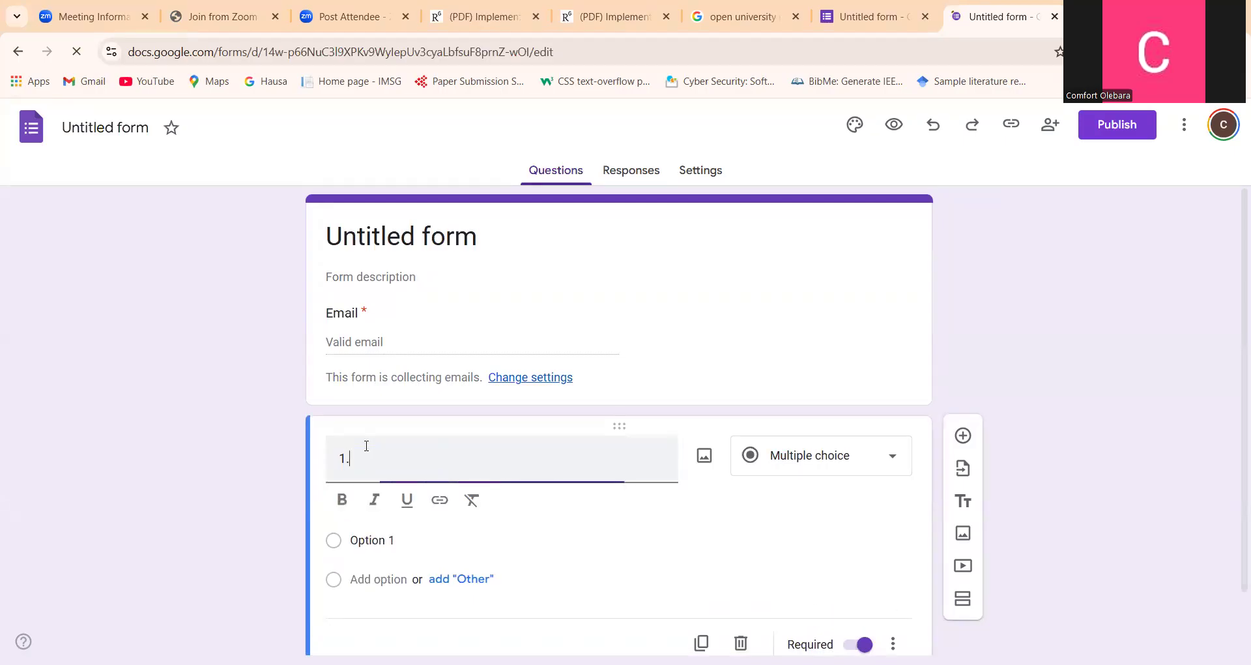
type(" What ")
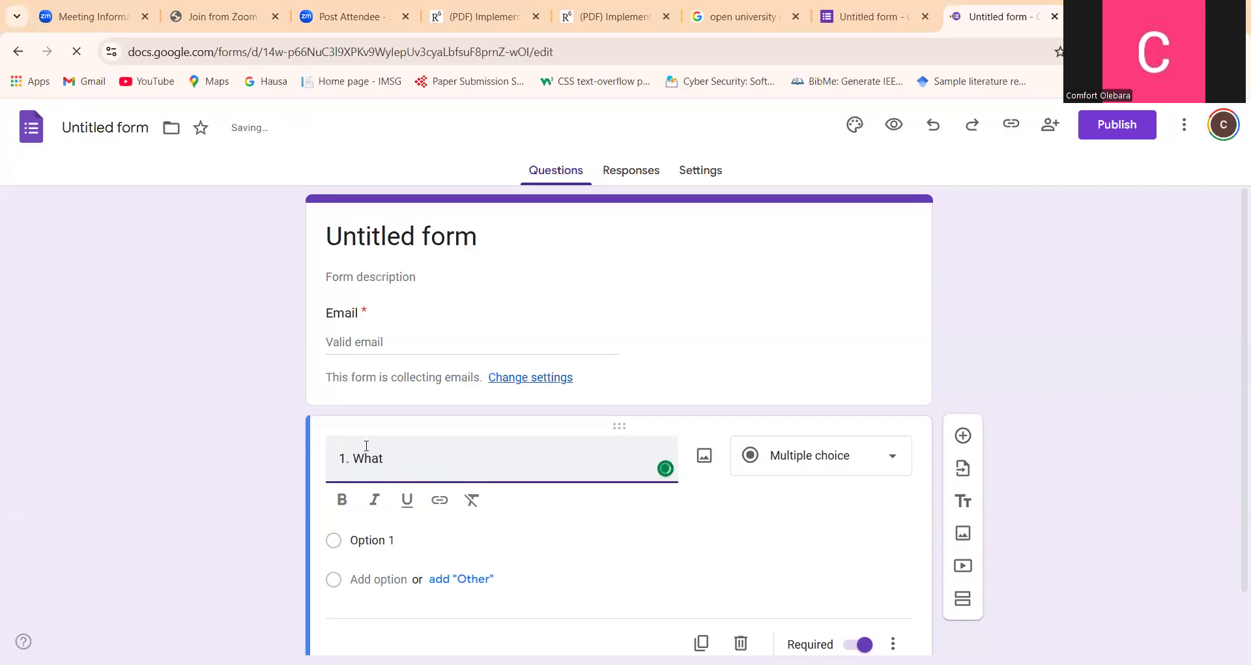
type("is bit")
left_click(828, 459)
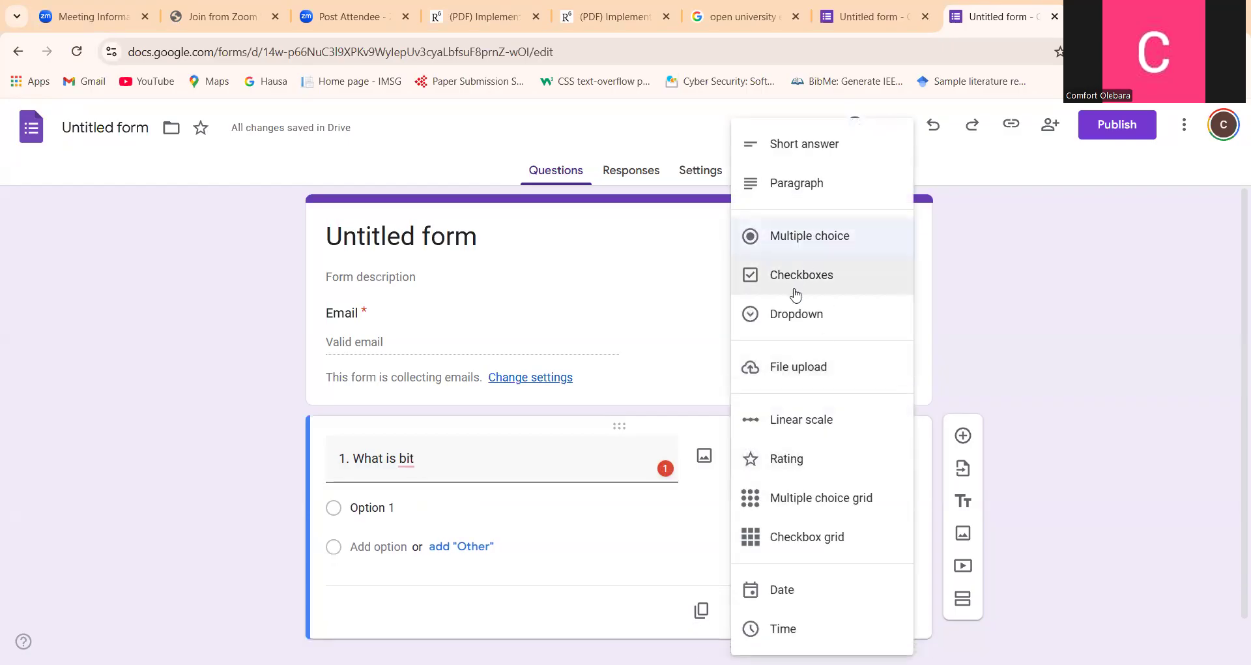
left_click(797, 245)
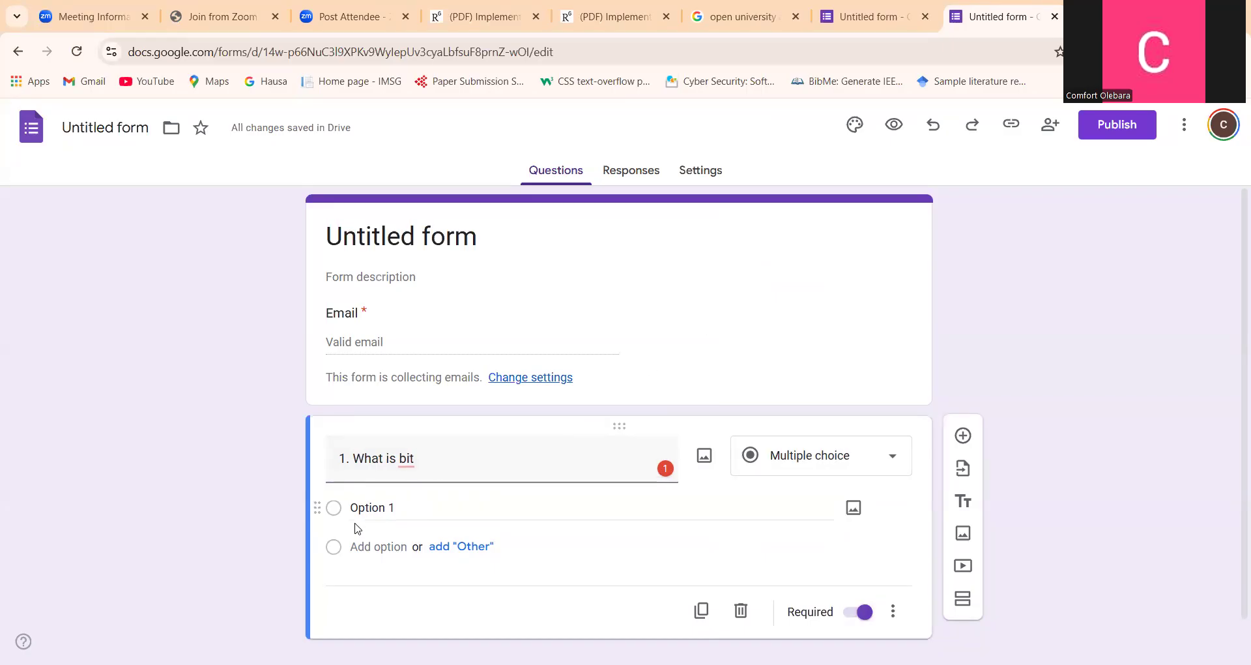
Set the first answer option of question 1 to "Smallest unit of information the computer understands"
left_click(371, 505)
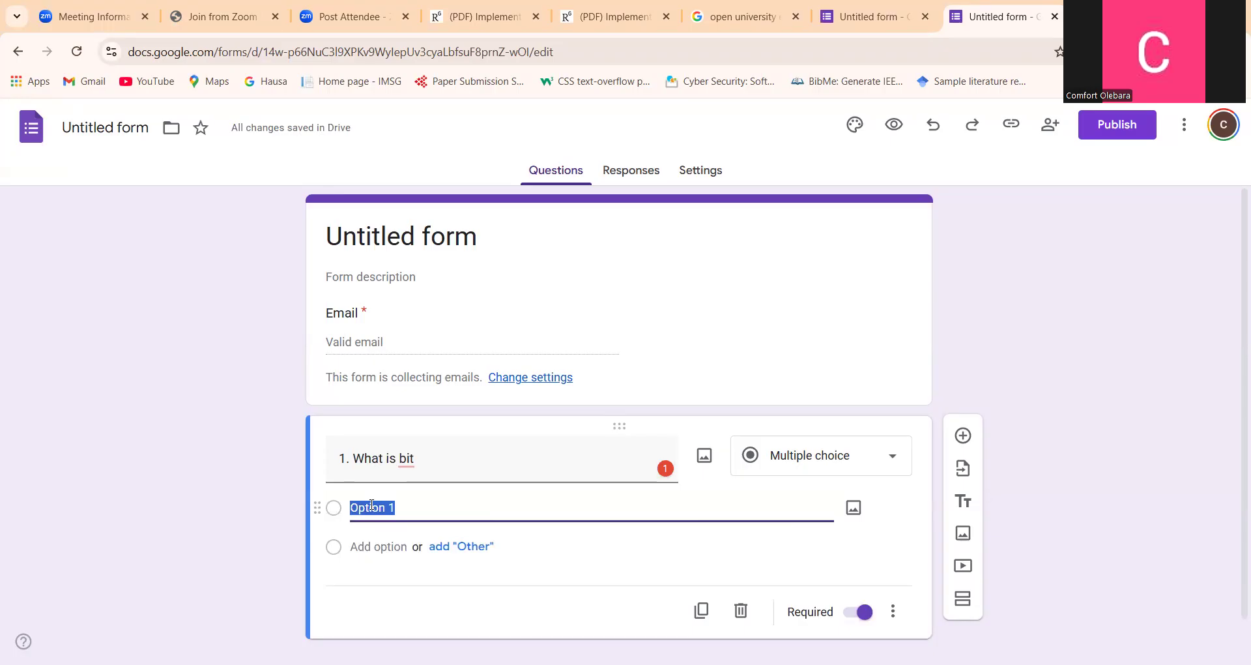
type("Smalles")
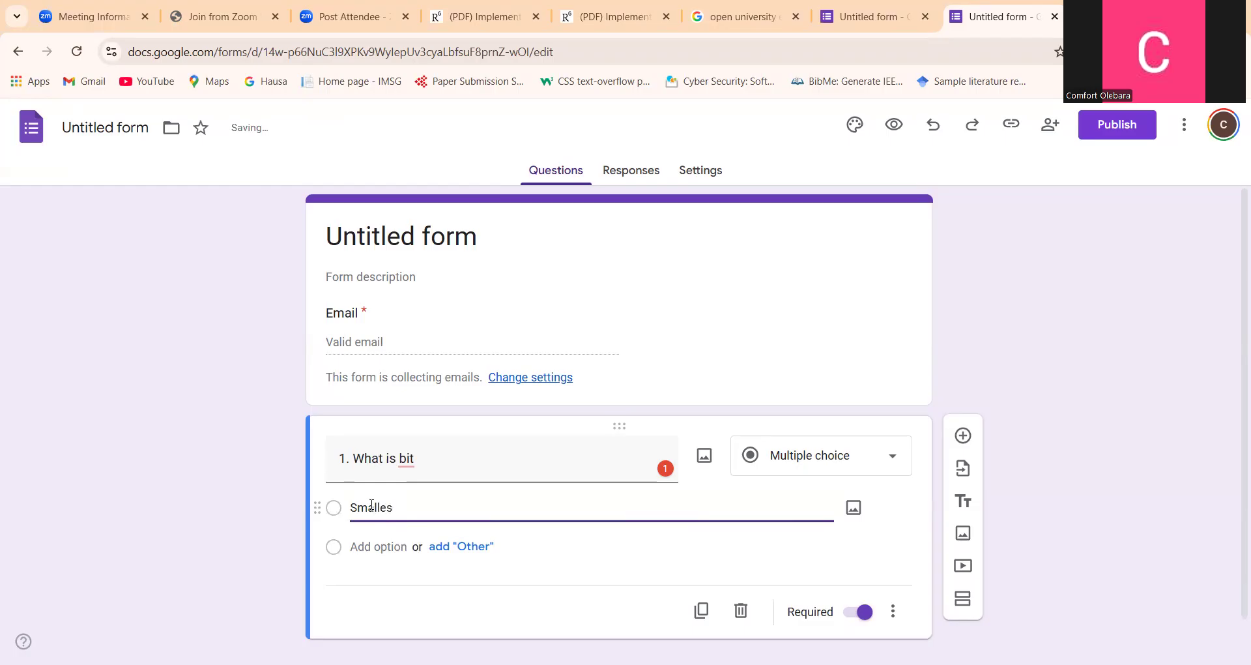
type("t unit of information the co")
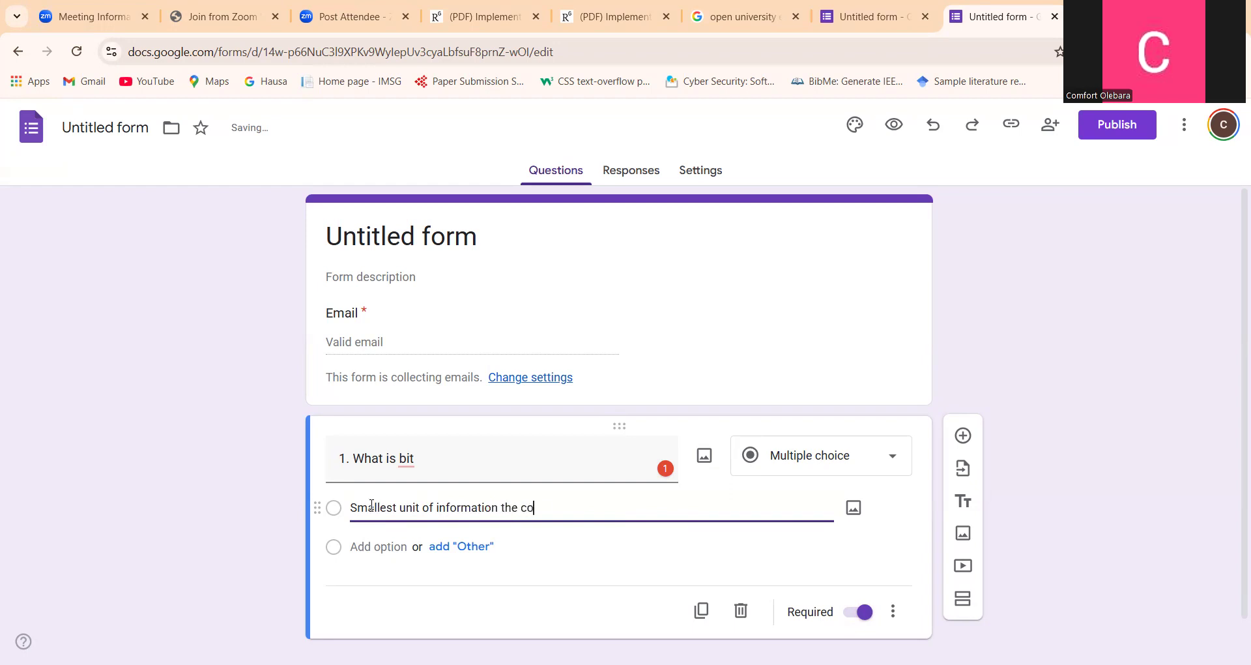
type("mputer un")
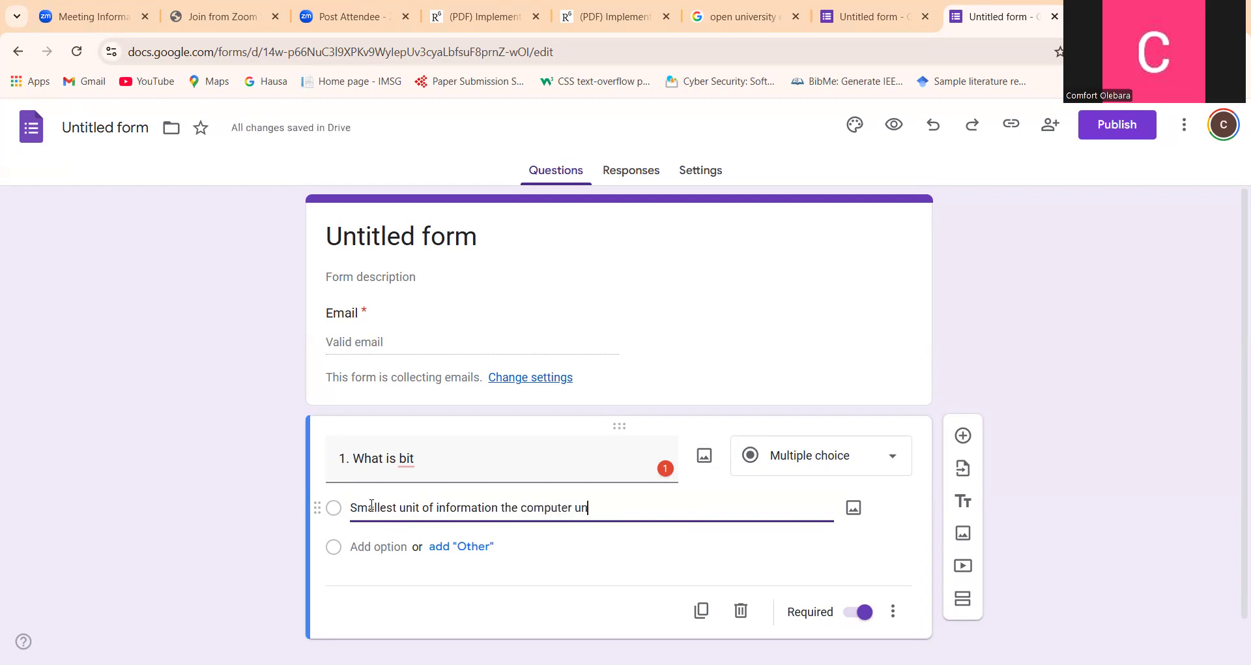
type("derstands")
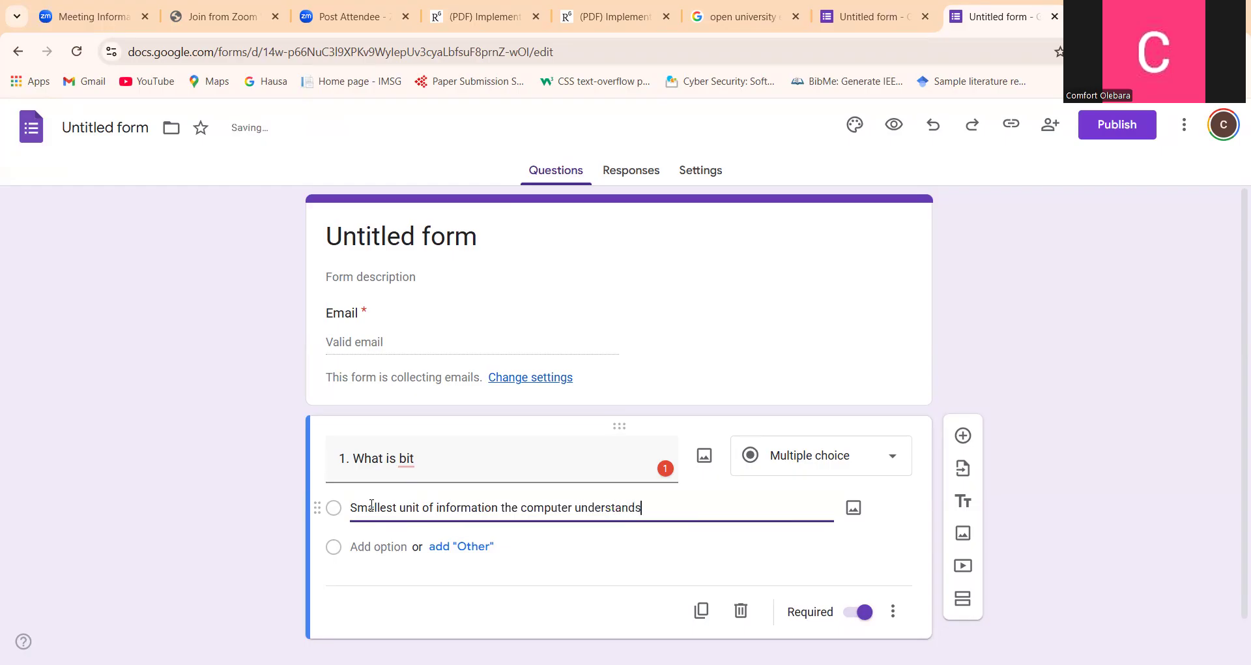
Copy the first option's text into a new second option and reword it as "Biggest unit of information the computer understands"
key("shift+Left")
key("shift+Left")
key("shift+Left")
key("shift+Left")
key("shift+Left")
key("shift+Left")
key("shift+Left")
key("shift+Left")
key("shift+Left")
key("shift+Left")
key("shift+Left")
key("shift+Left")
key("shift+Left")
key("shift+Left")
key("shift+Left")
key("shift+Left")
key("shift+Left")
key("shift+Left")
key("shift+Left")
key("shift+Left")
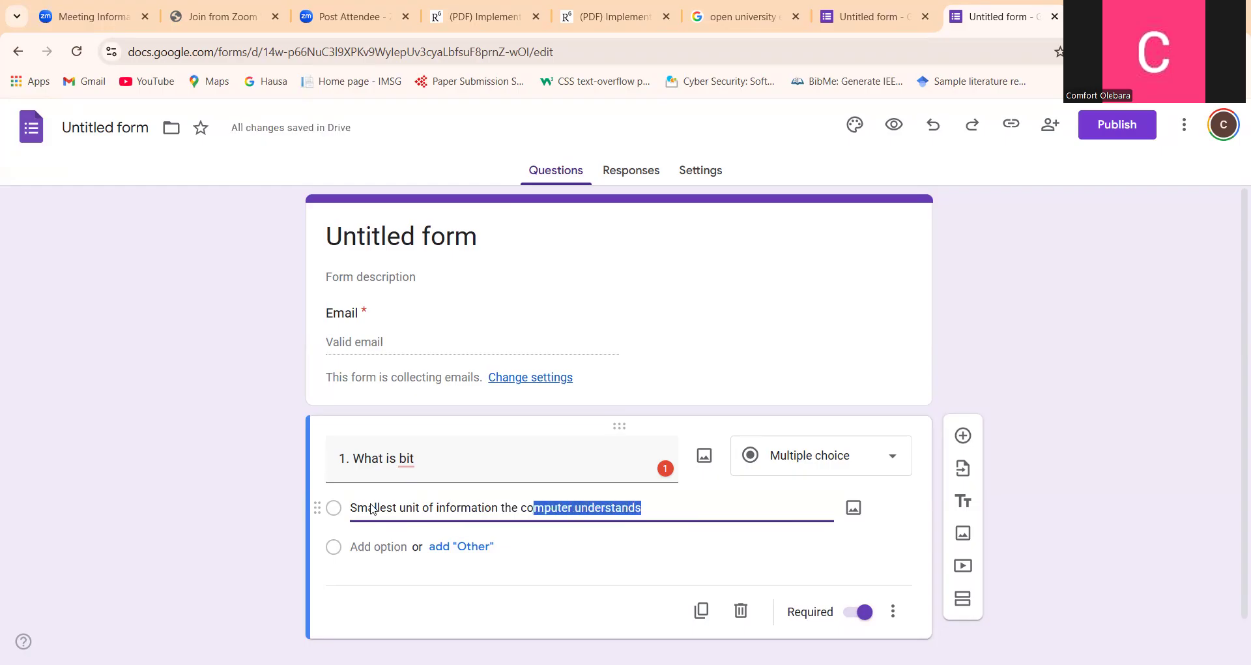
key("shift+Left")
key("shift+Left")
key("shift+Left")
key("shift+Left")
key("shift+Left")
key("shift+Left")
key("shift+Left")
key("shift+Left")
key("shift+Left")
key("shift+Left")
key("shift+Left")
key("shift+Left")
key("shift+Left")
key("shift+Left")
key("shift+Left")
key("shift+Left")
key("shift+Left")
key("shift+Left")
key("shift+Left")
key("shift+Left")
key("ctrl+c")
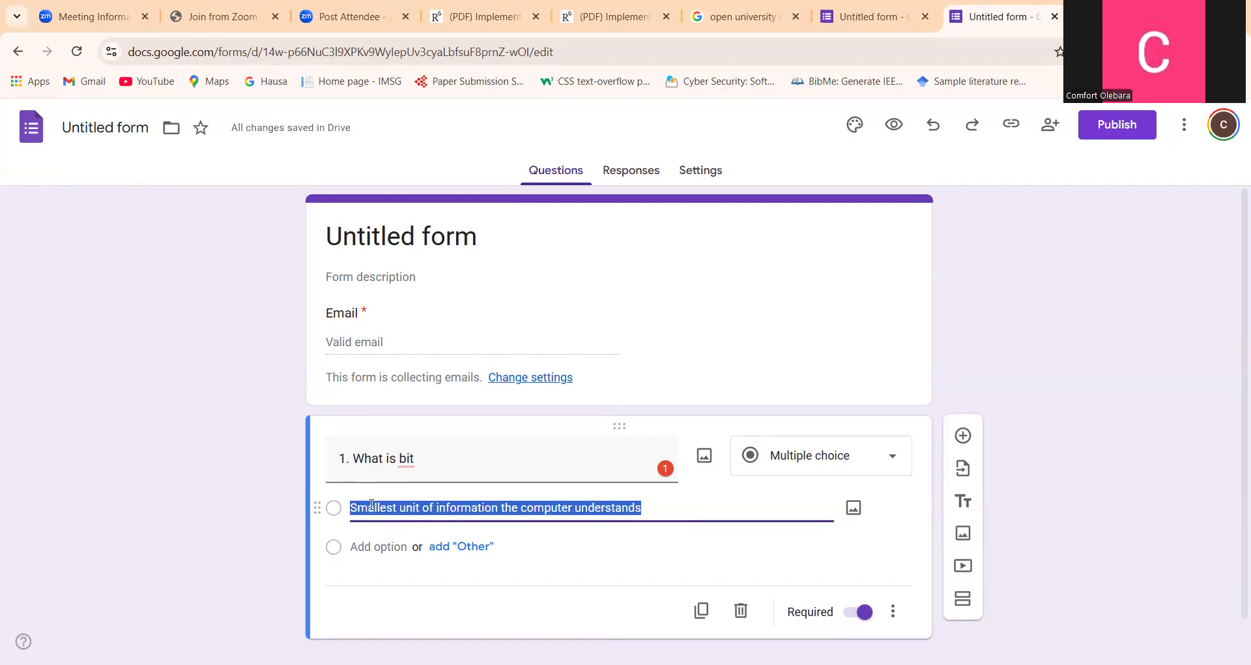
left_click(361, 547)
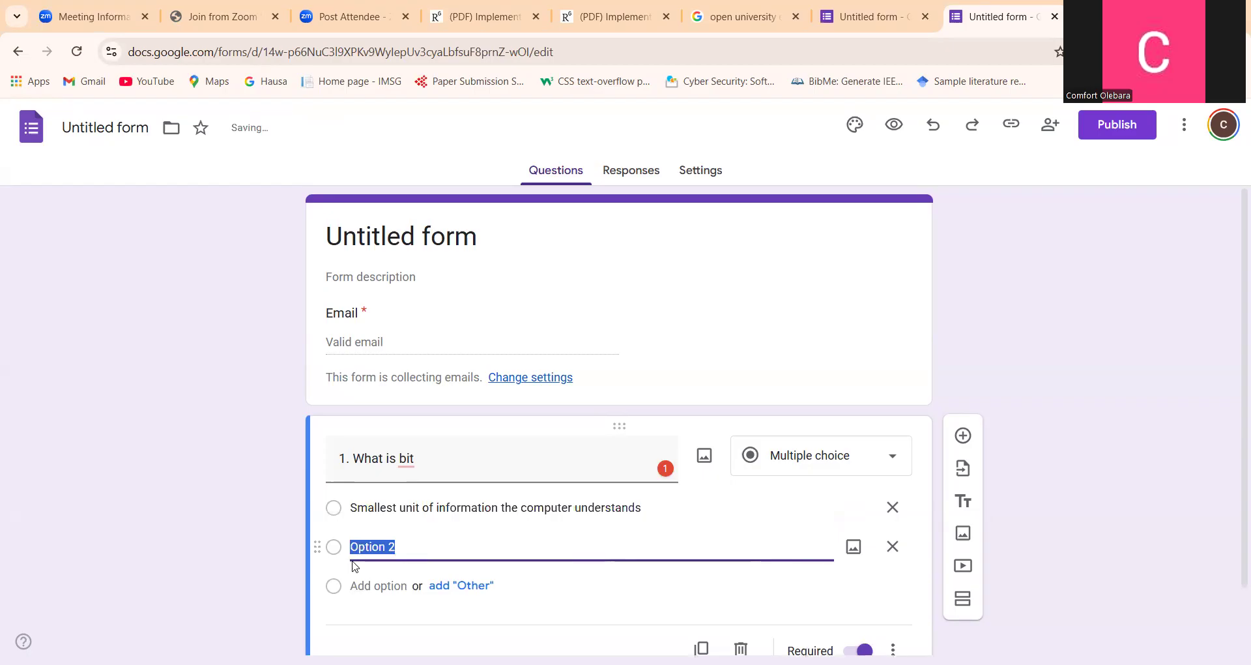
key("ctrl+v")
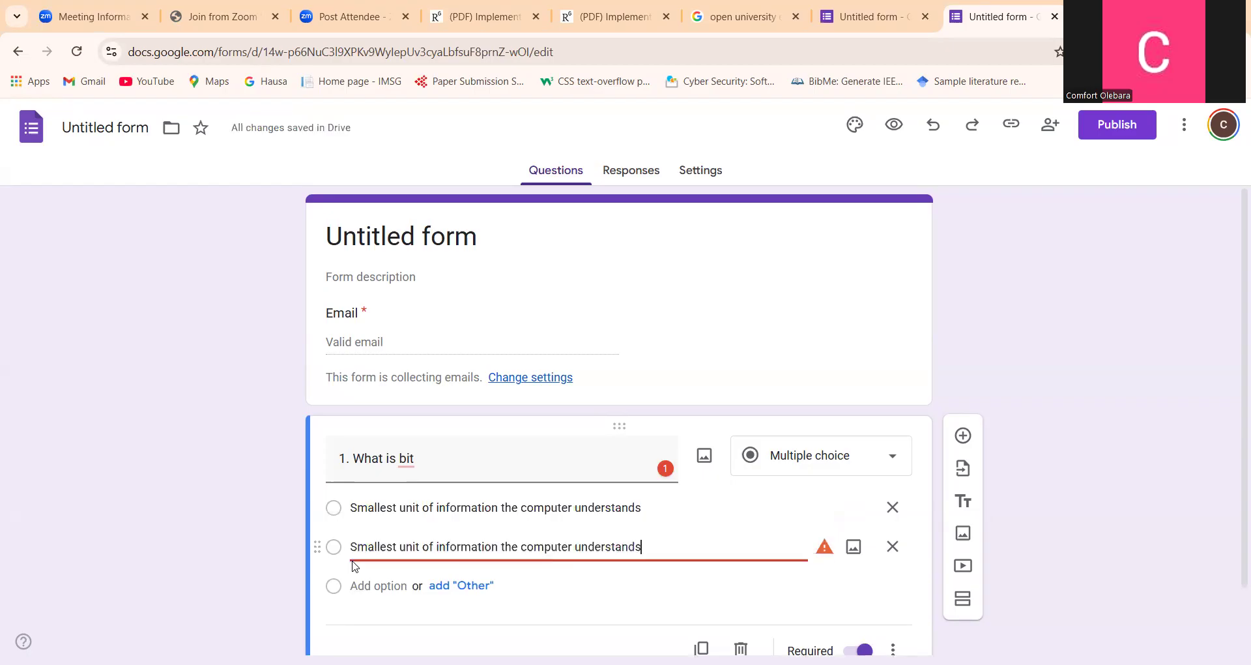
double_click(396, 546)
key("BackSpace")
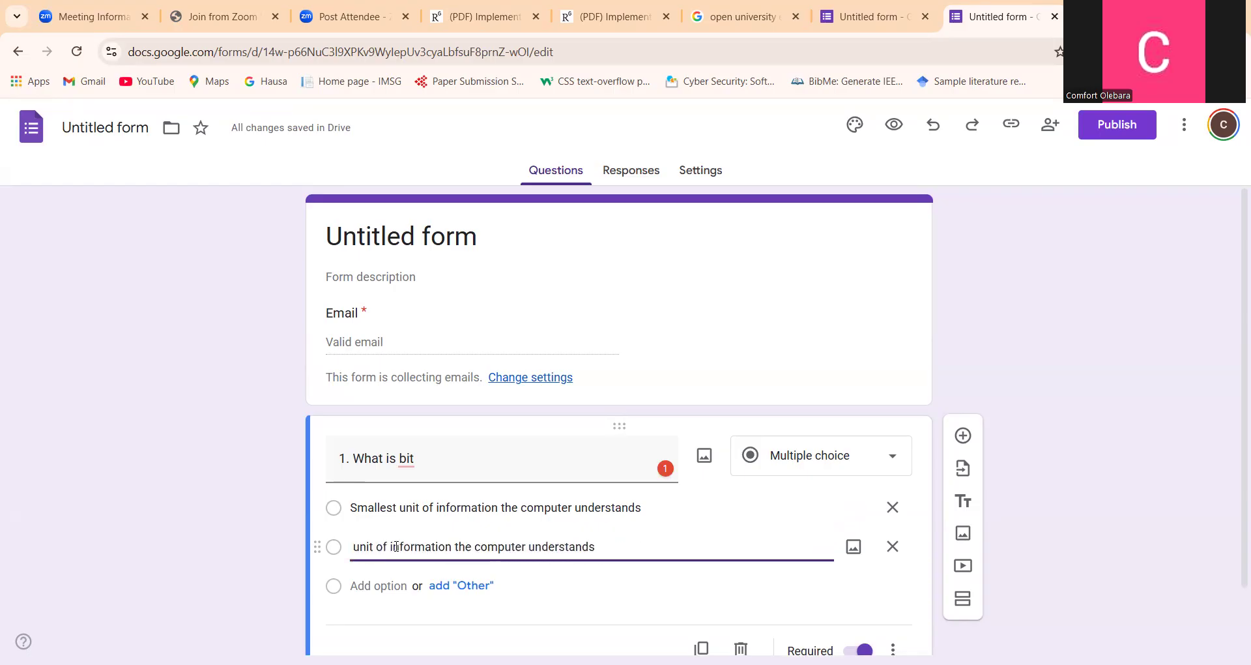
type("Biggest")
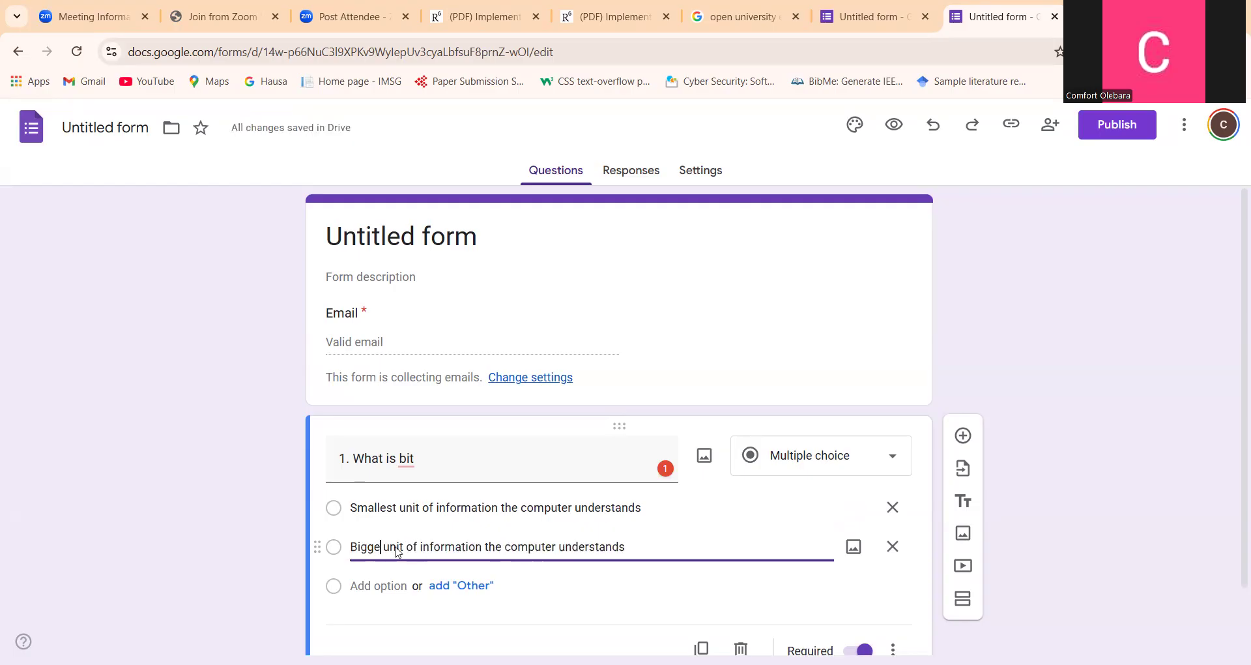
Add a third answer option reading "None of the above" to question 1
left_click(371, 587)
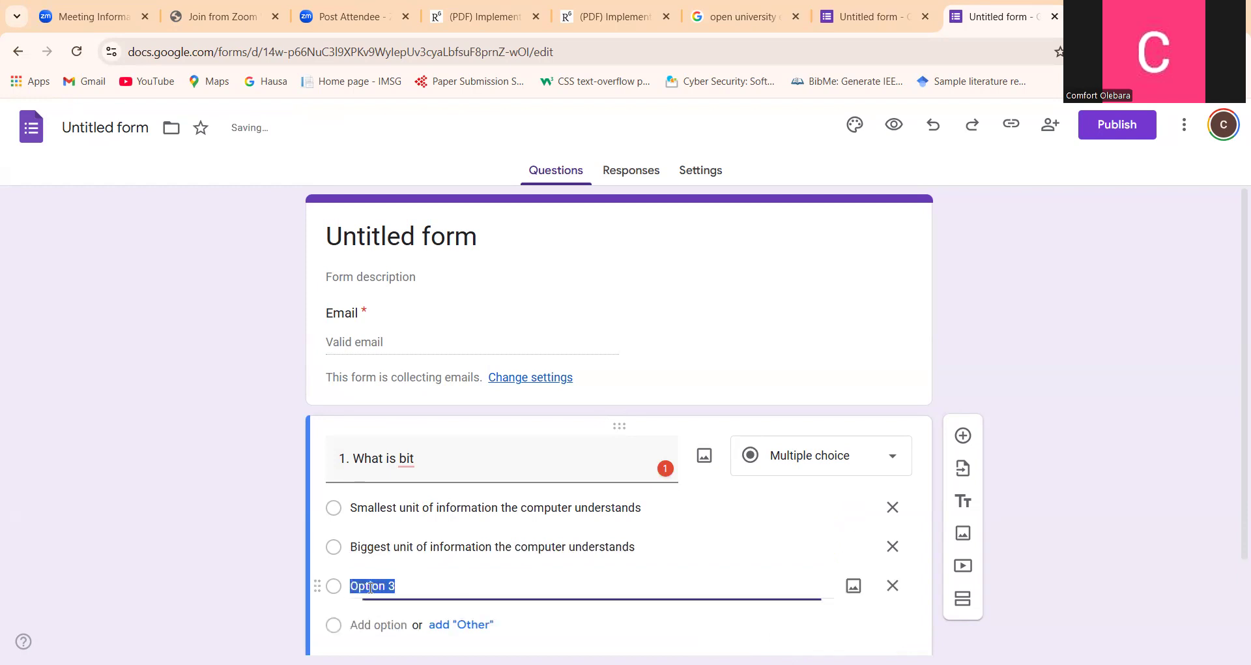
key("ctrl+v")
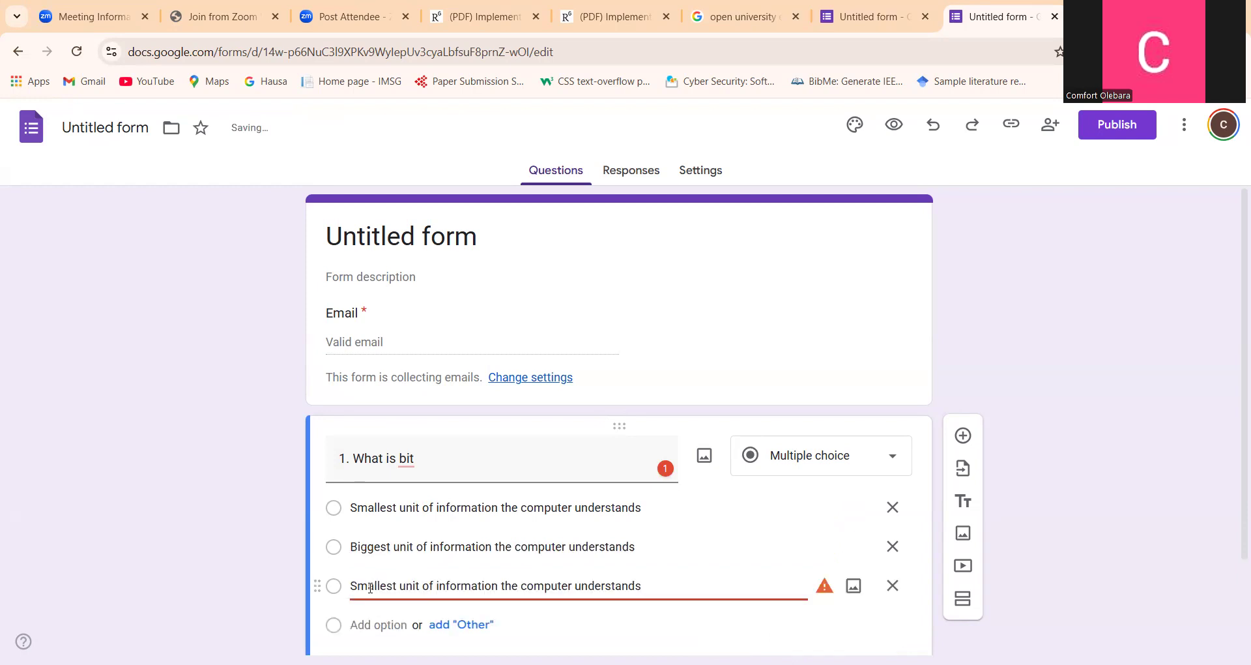
key("BackSpace")
key("BackSpace")
key("BackSpace")
key("BackSpace")
key("BackSpace")
key("BackSpace")
key("BackSpace")
key("BackSpace")
key("BackSpace")
key("BackSpace")
key("BackSpace")
key("BackSpace")
key("BackSpace")
key("BackSpace")
key("BackSpace")
key("BackSpace")
key("BackSpace")
key("BackSpace")
key("BackSpace")
key("BackSpace")
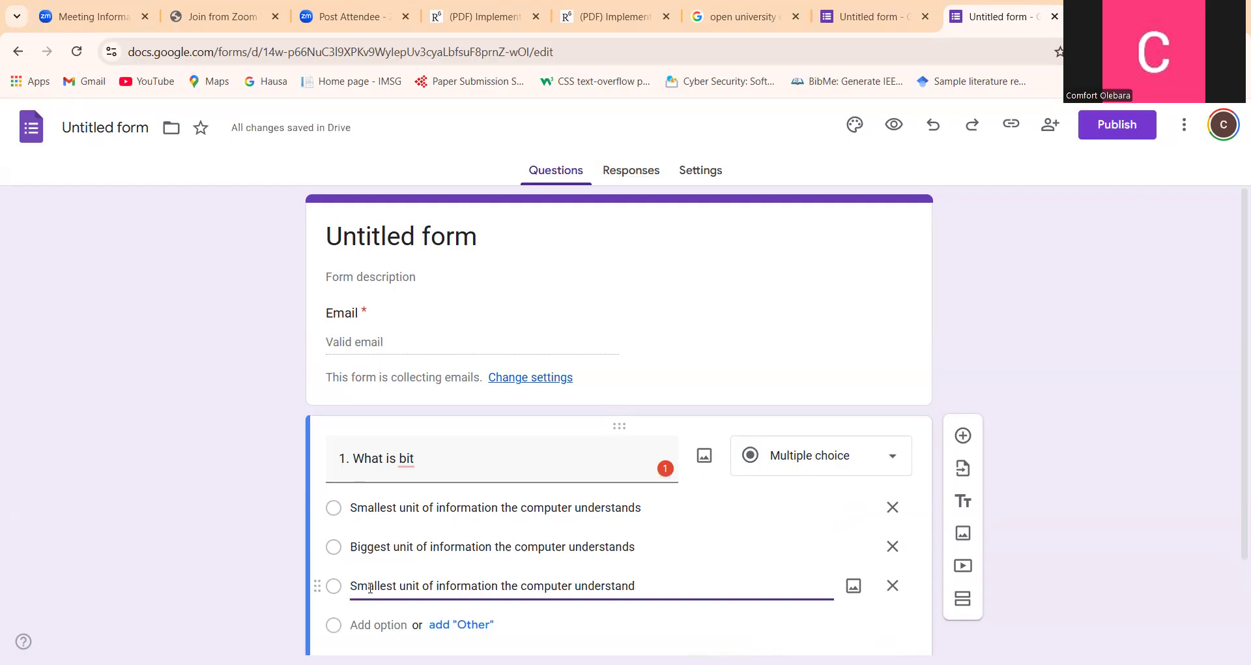
key("BackSpace")
key("BackSpace")
key("BackSpace")
key("BackSpace")
key("BackSpace")
key("BackSpace")
key("BackSpace")
key("BackSpace")
key("BackSpace")
key("BackSpace")
key("BackSpace")
key("BackSpace")
key("BackSpace")
key("BackSpace")
key("BackSpace")
key("BackSpace")
key("BackSpace")
key("BackSpace")
key("BackSpace")
key("BackSpace")
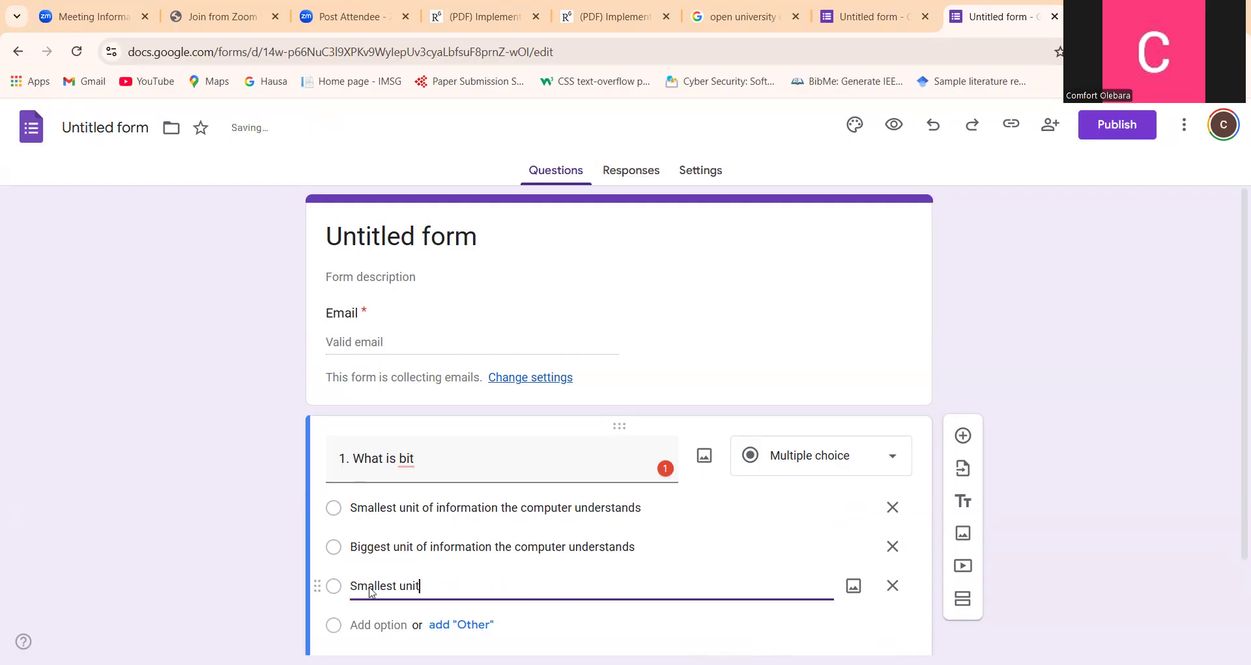
type("Nor")
type("e of th")
type("e above")
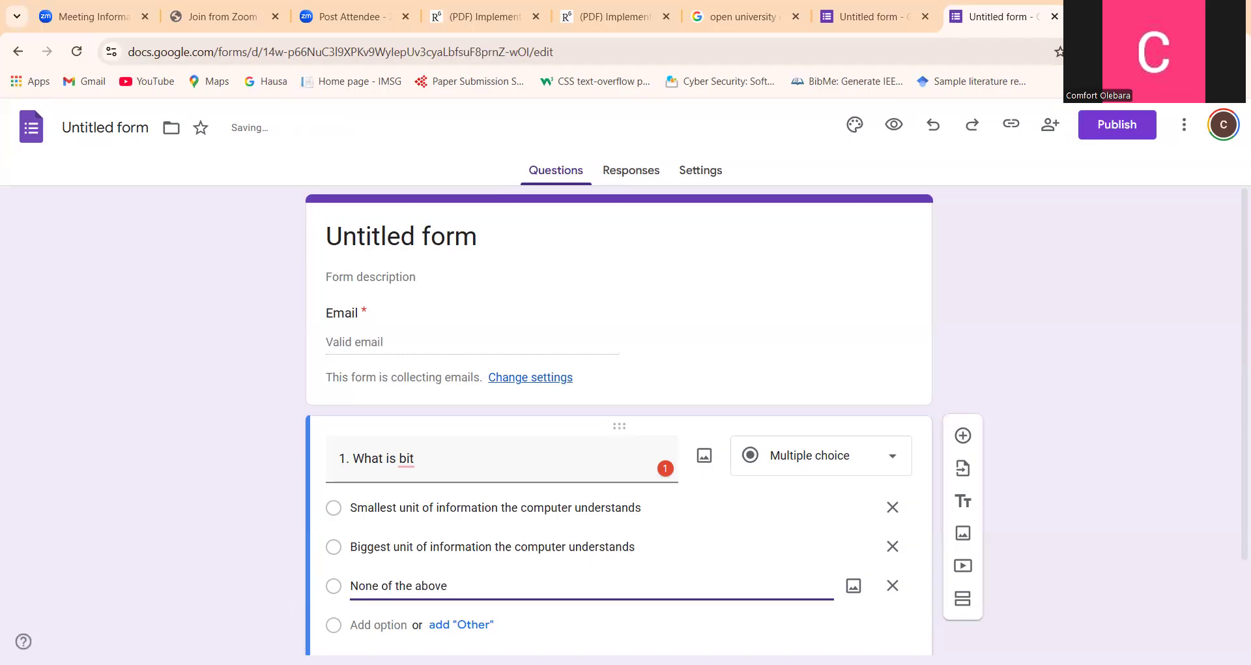
Add a fourth answer option reading "All of the above" to question 1
left_click(373, 623)
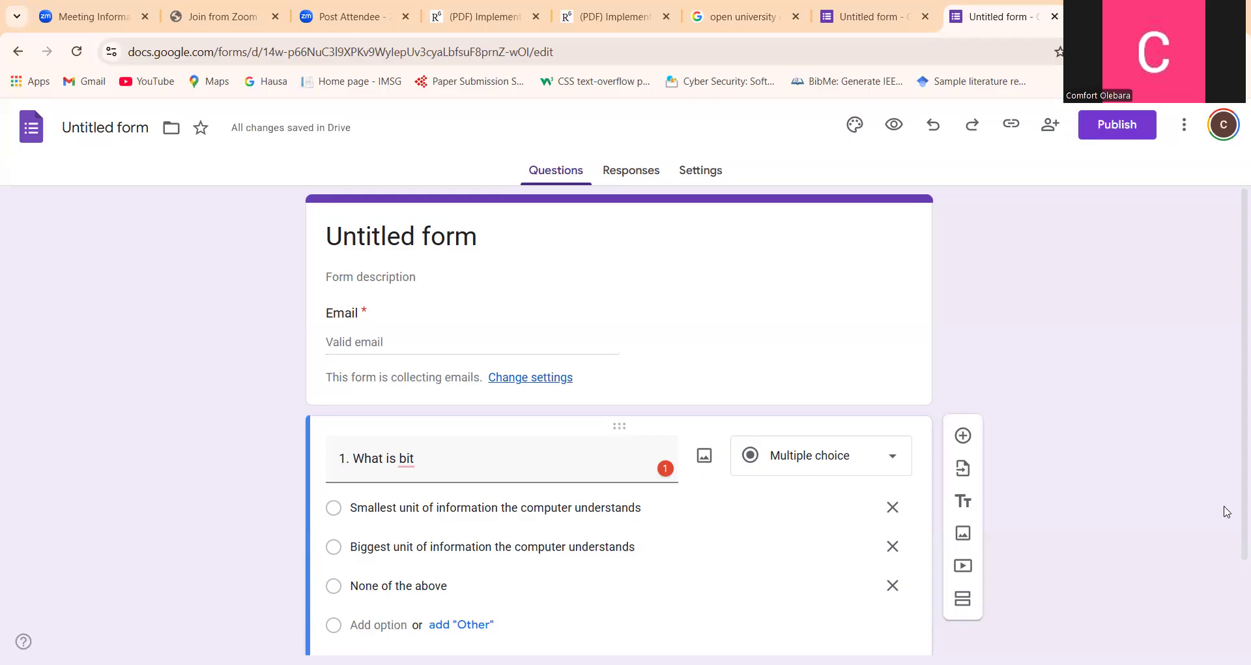
scroll(1233, 583, "down", 2)
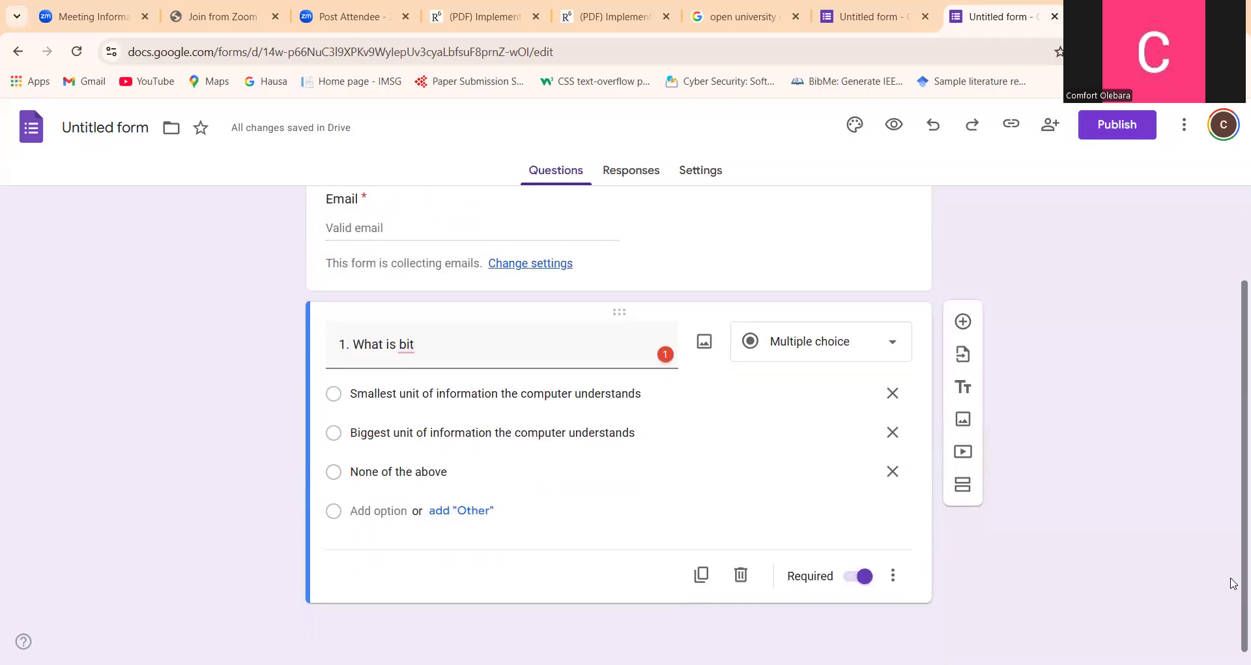
left_click(373, 508)
type("All ")
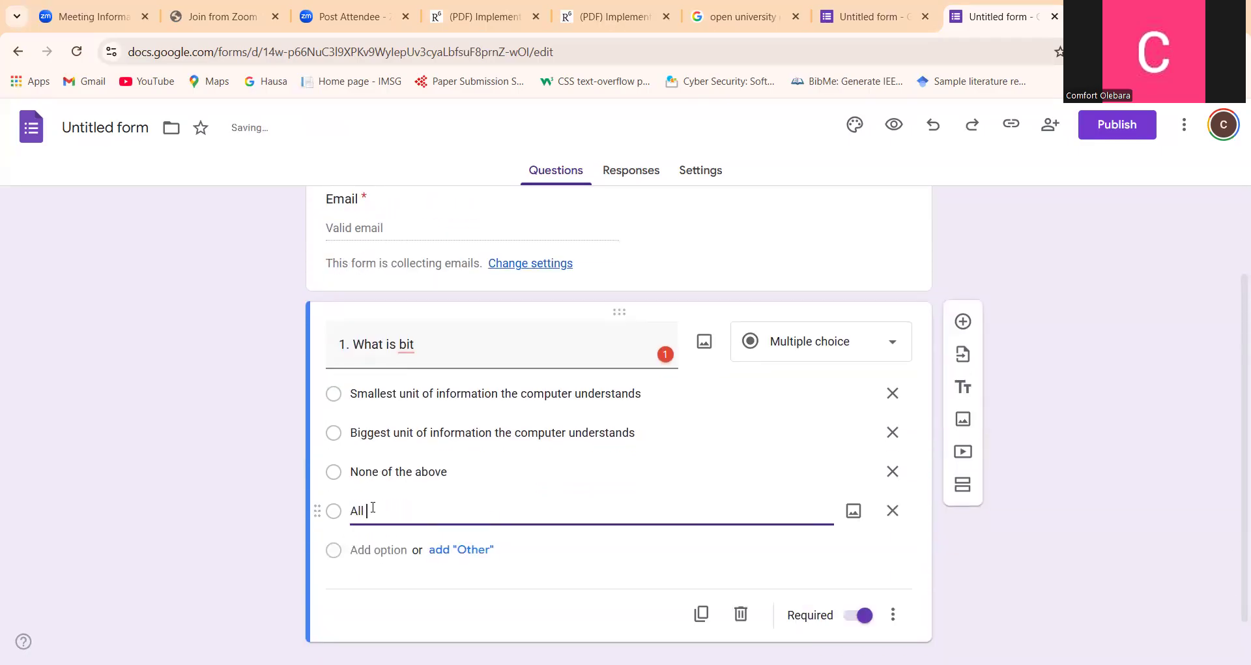
type("of the above")
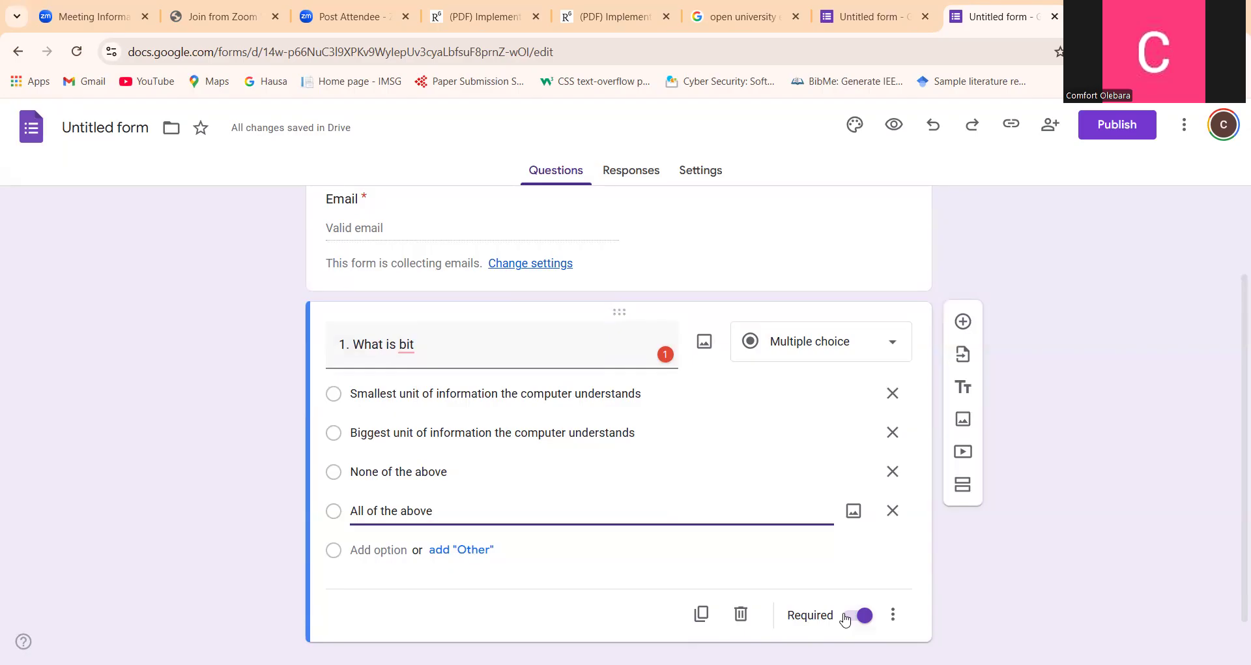
Add a second question below the first, titled "2. All bits make one byte"
left_click(963, 321)
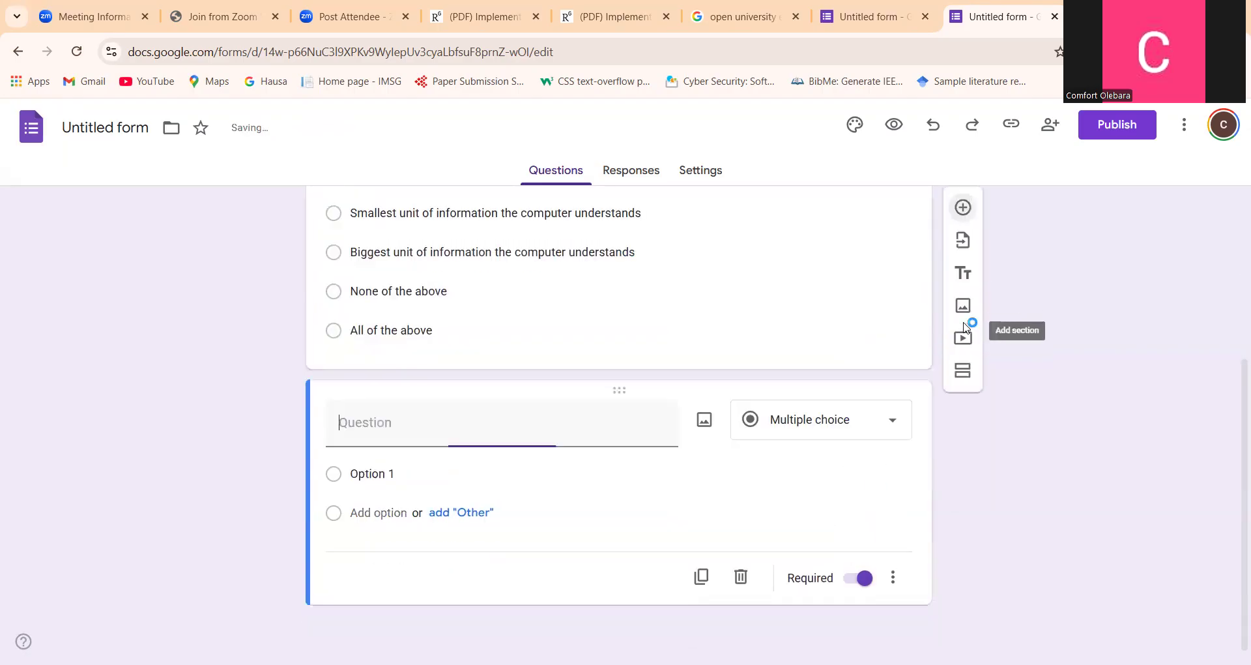
type("2")
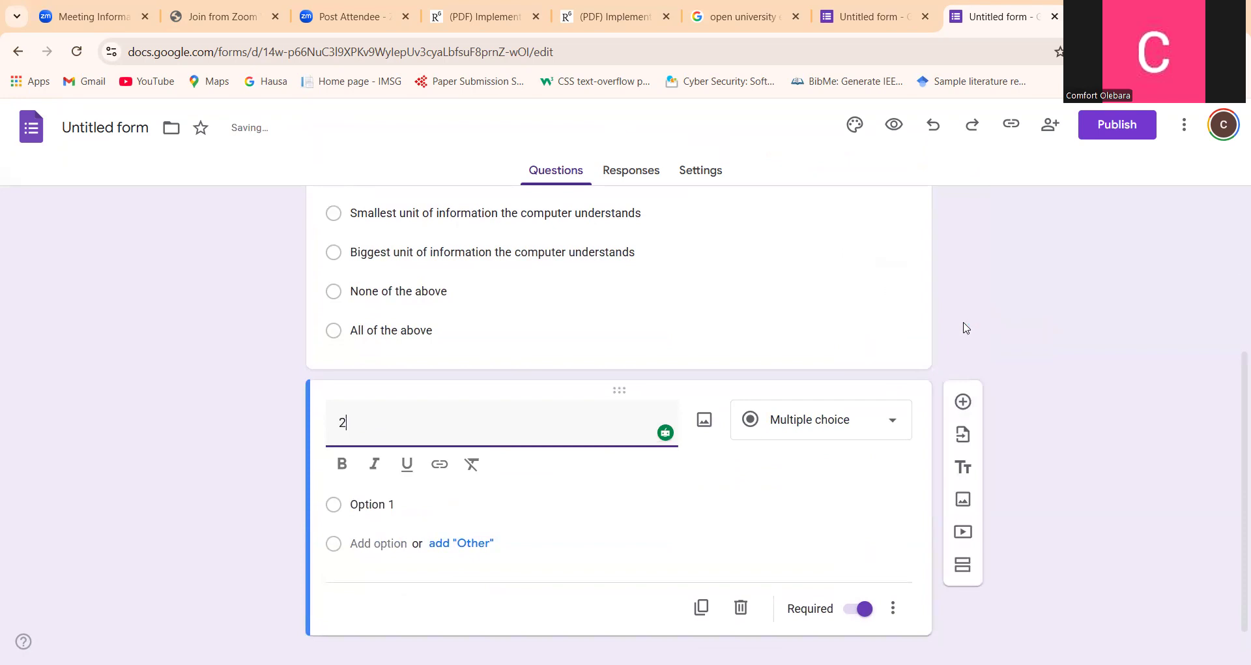
type(". All")
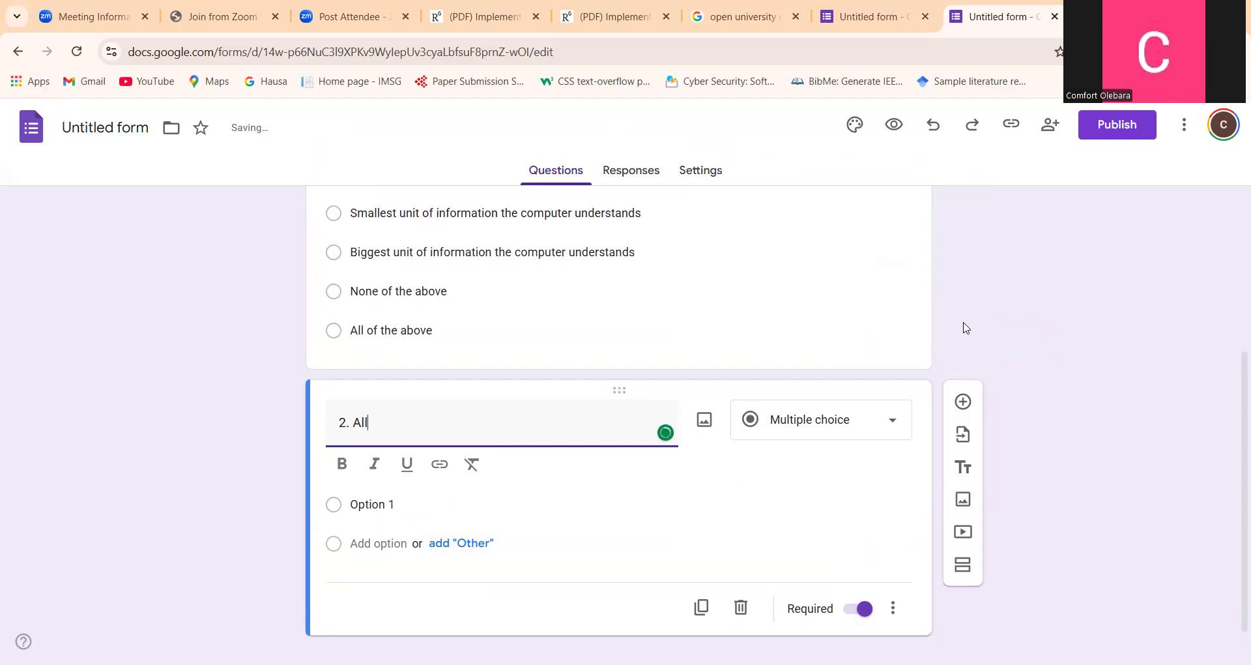
type(" bits make one b")
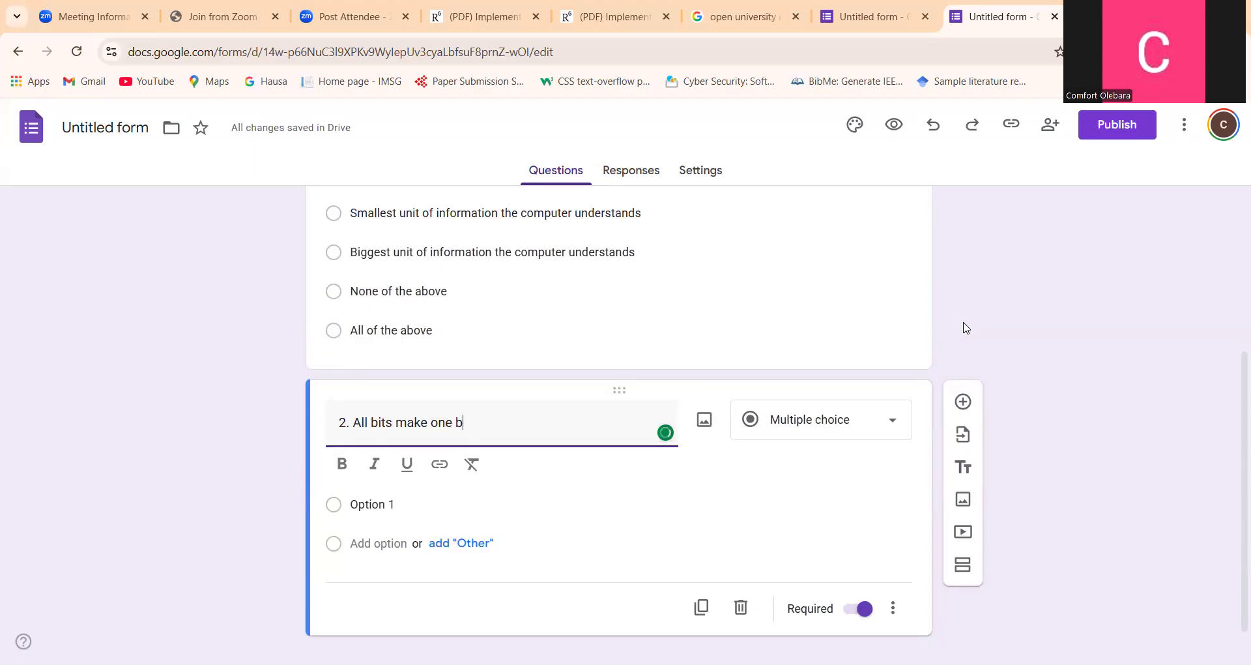
type("yte")
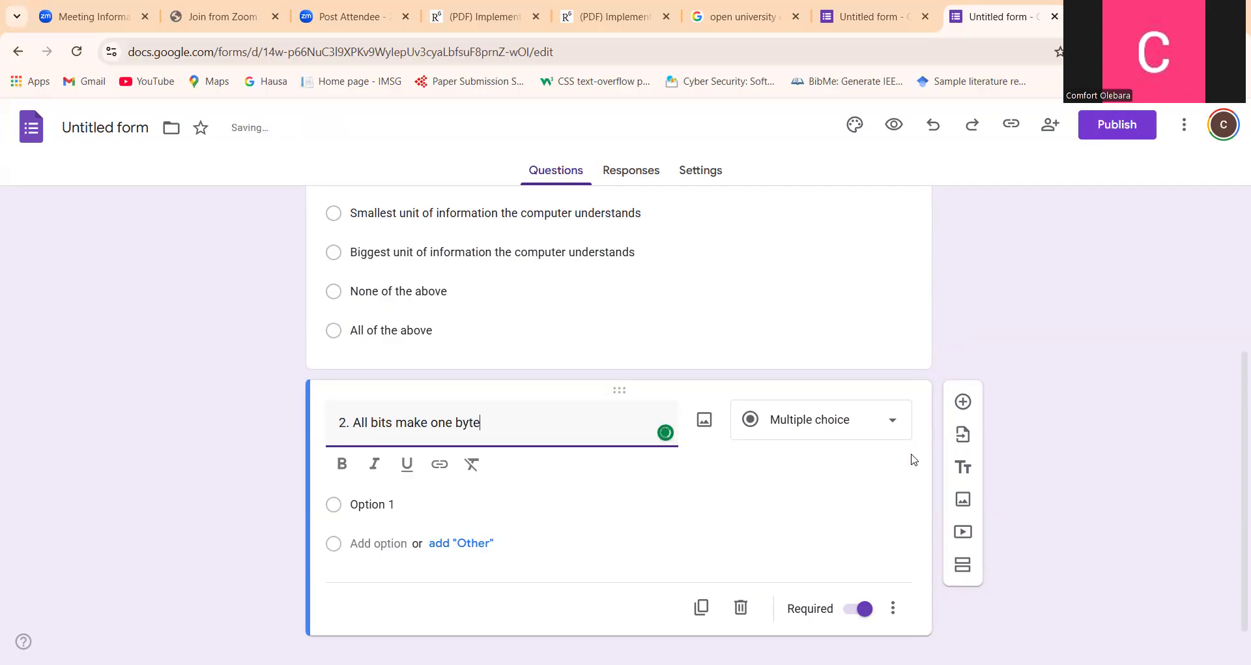
Give question 2 four answer options in this order: 4, 5, 2 and 3
left_click(387, 506)
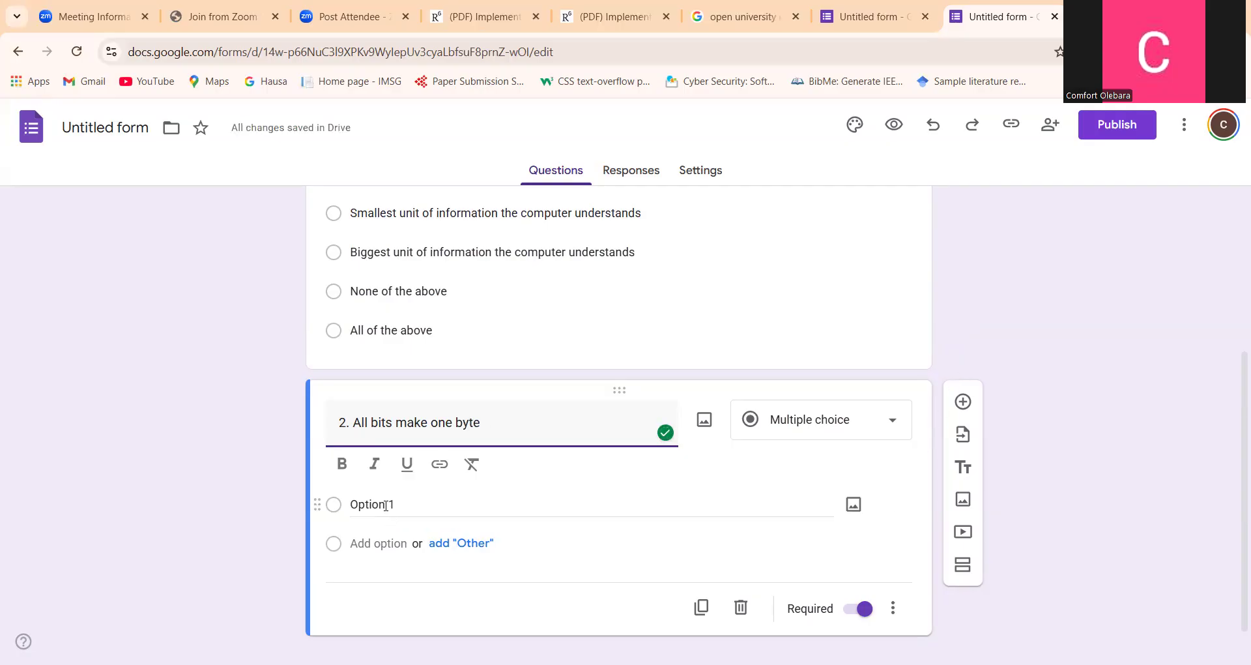
type("4")
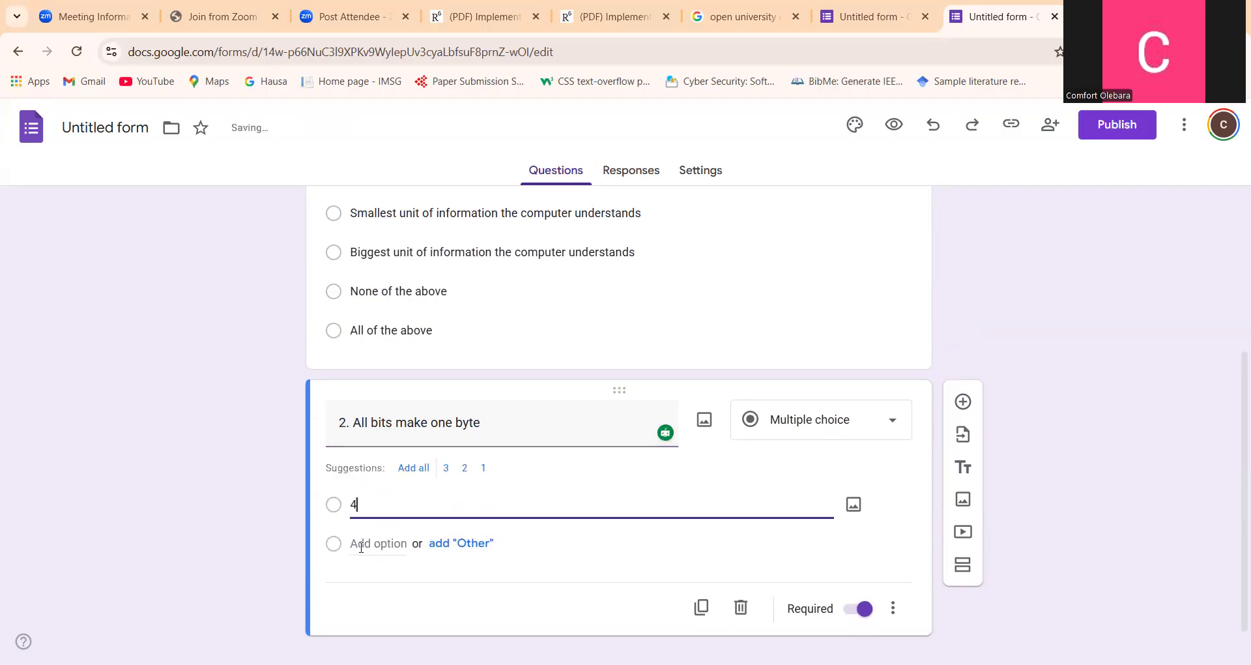
left_click(365, 549)
type("5")
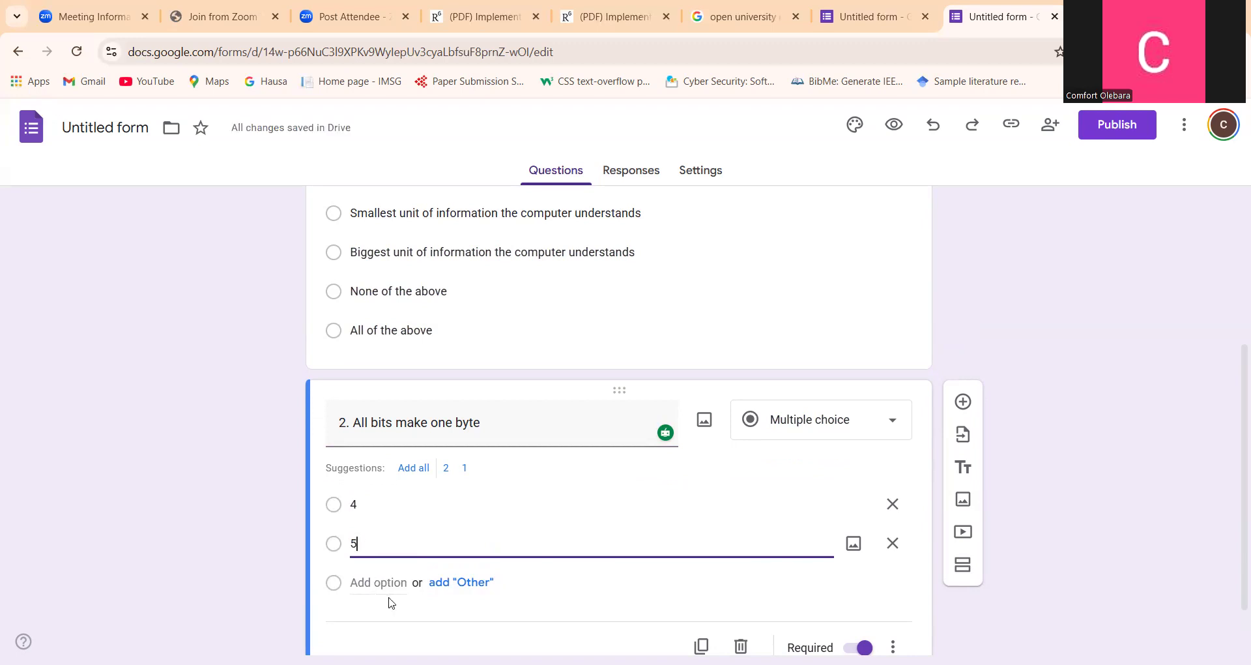
left_click(383, 584)
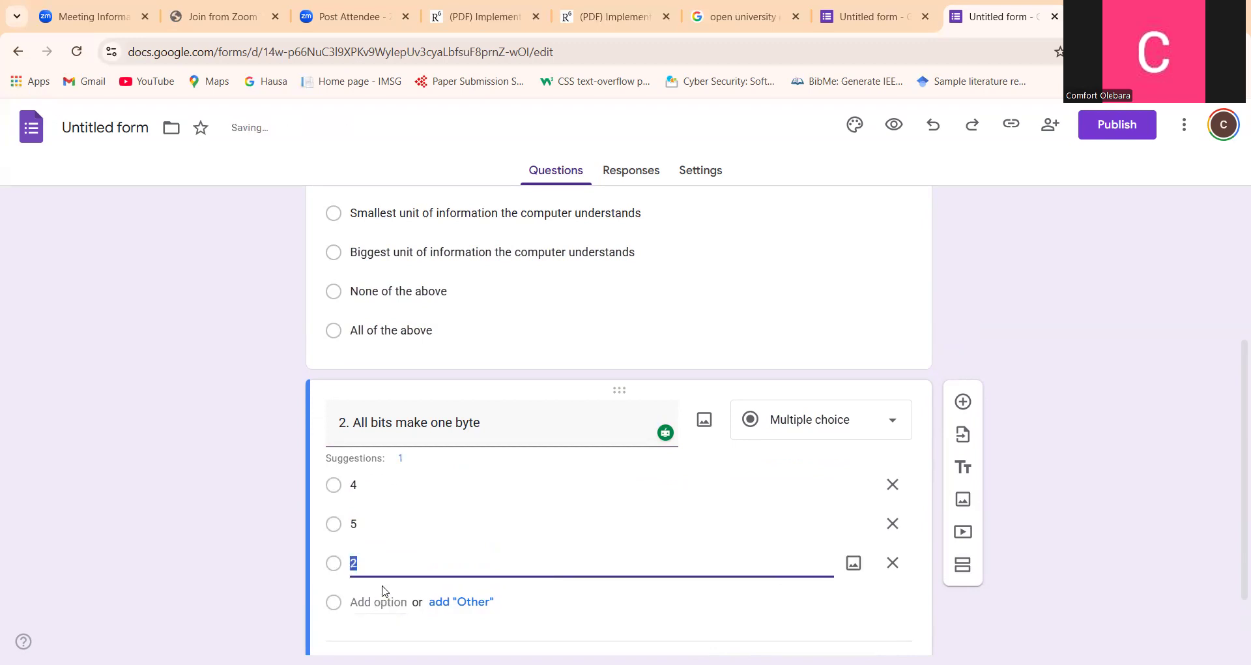
left_click(384, 599)
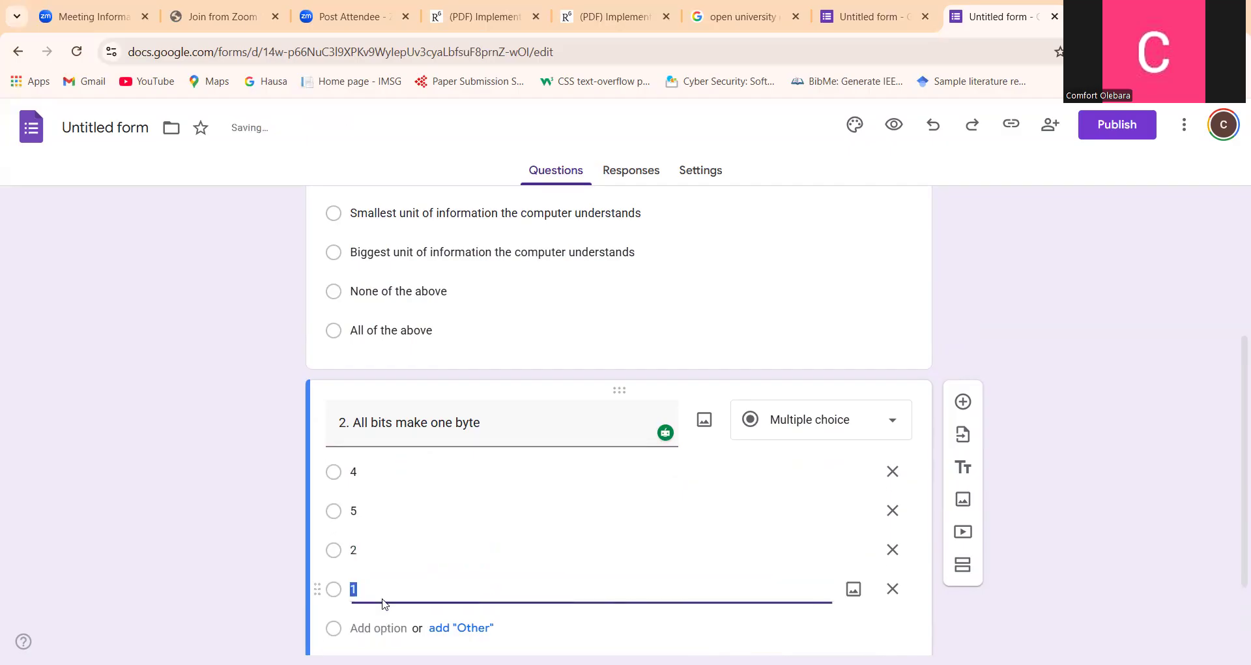
type("8")
key("BackSpace")
type("3")
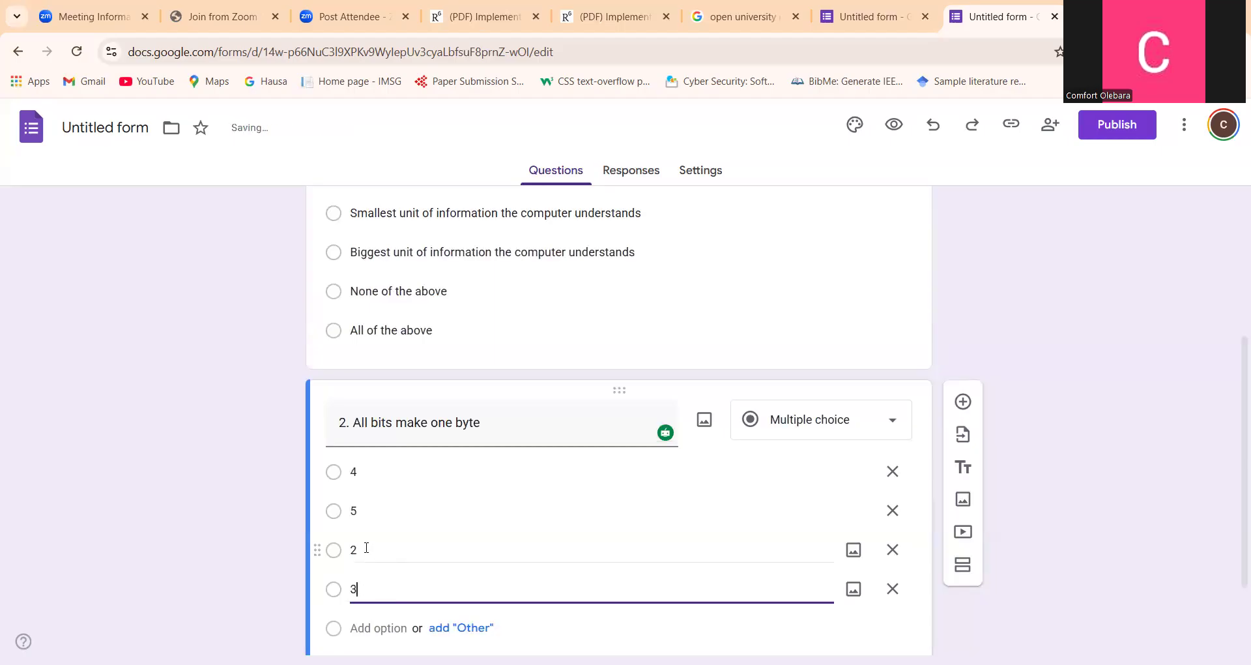
Change the third answer option of question 2 to 8
left_click(366, 548)
type("8")
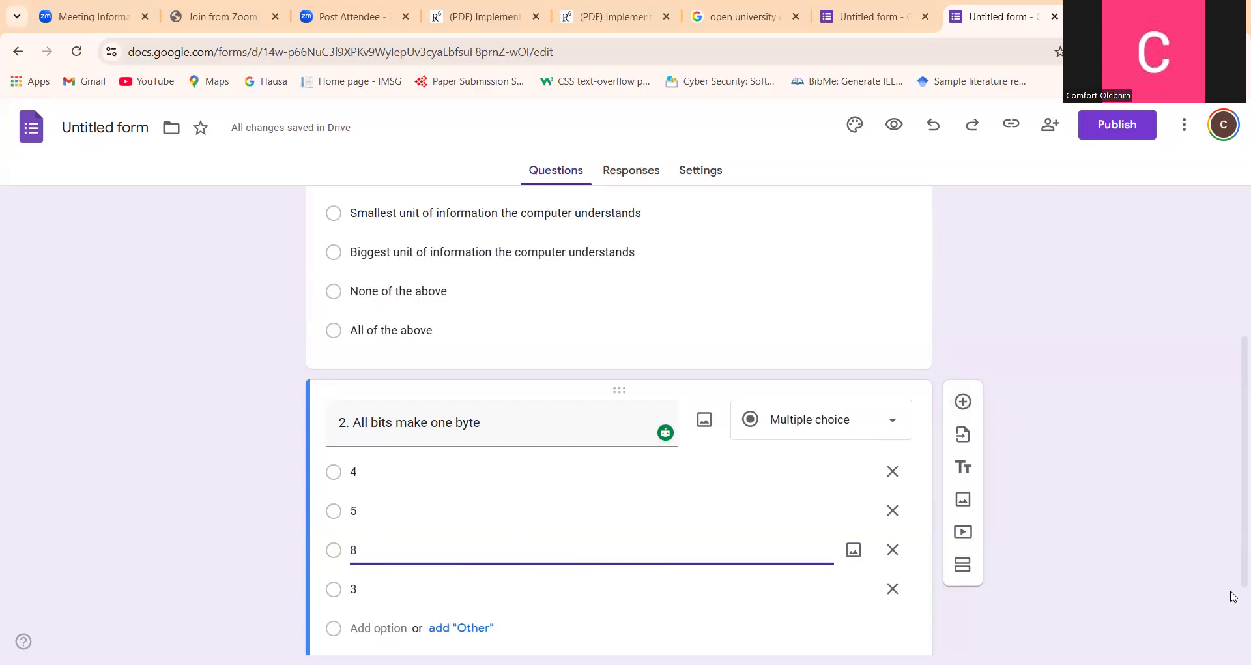
Add a third question below question 2, titled "3. What is the full meaning of the acronym DBMS"
scroll(1234, 597, "down", 2)
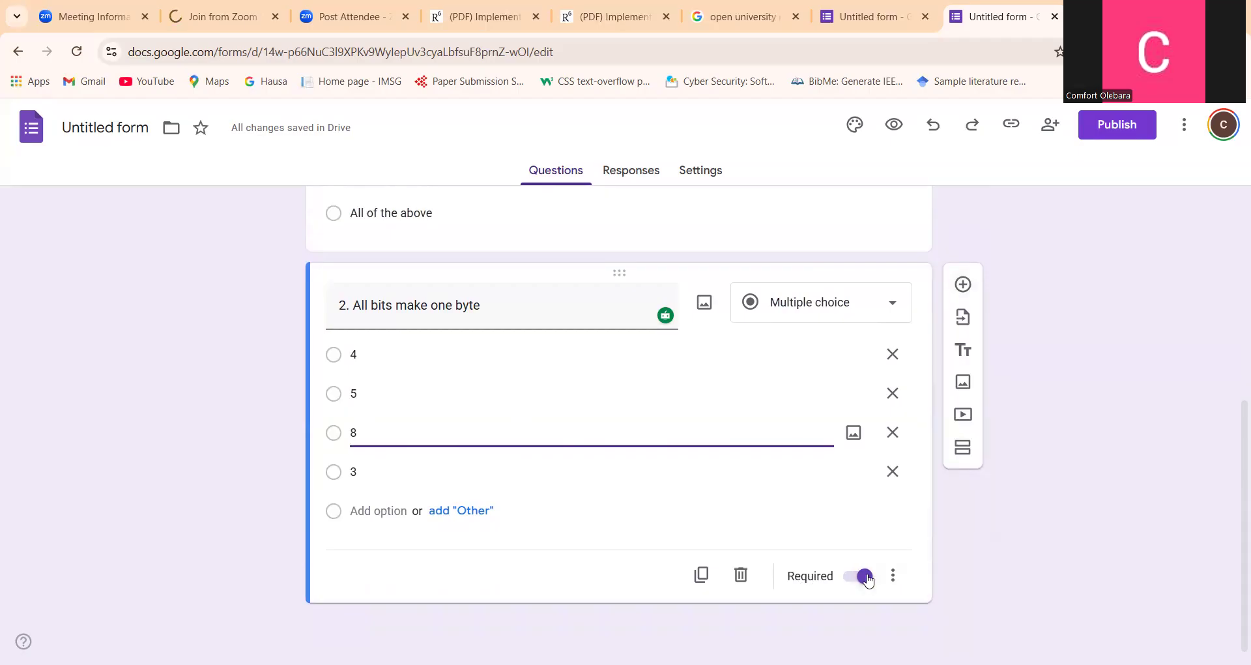
left_click(963, 285)
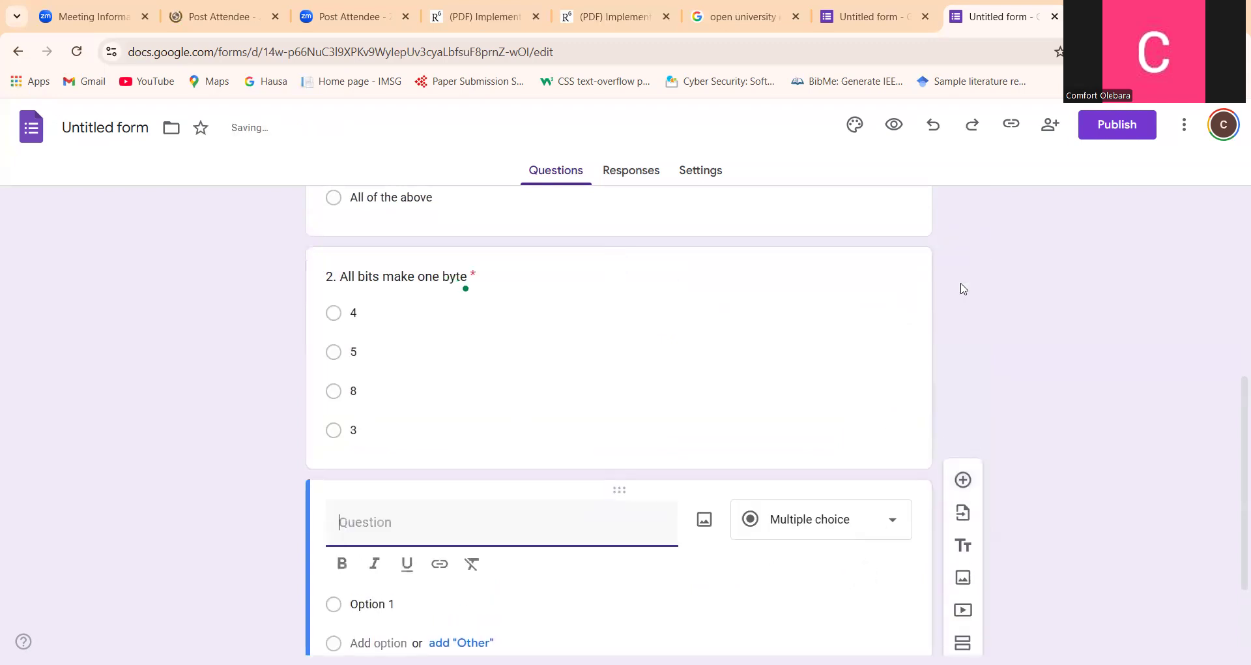
type("3.")
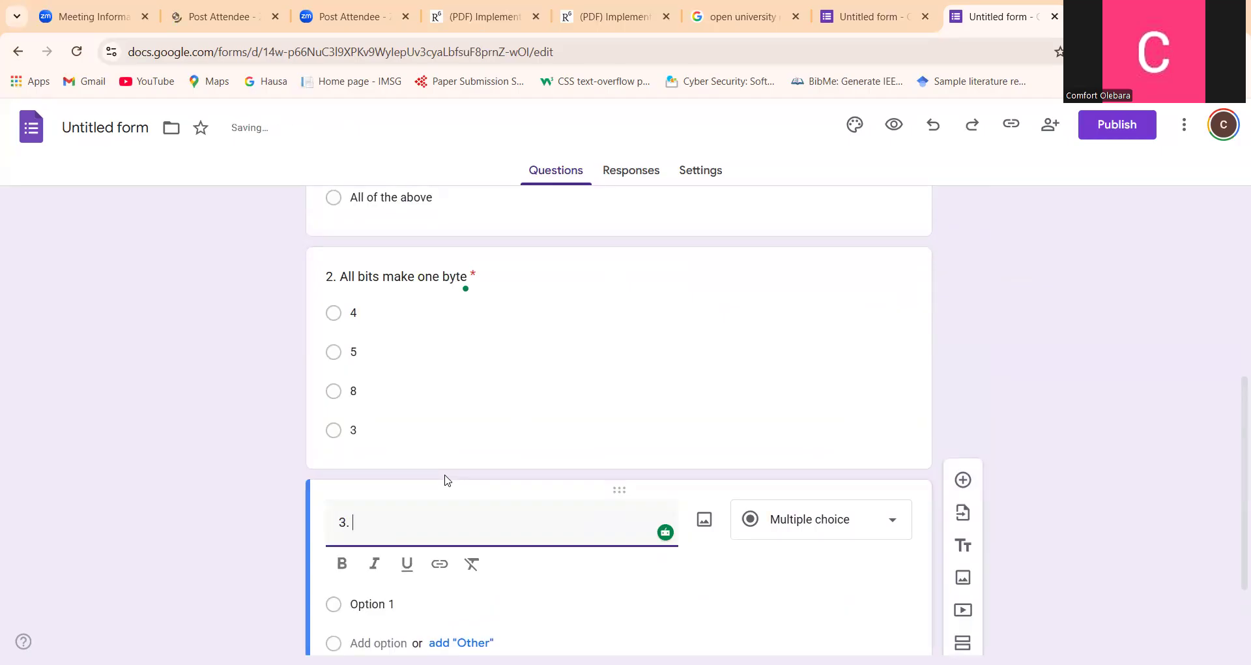
type(" What is the ")
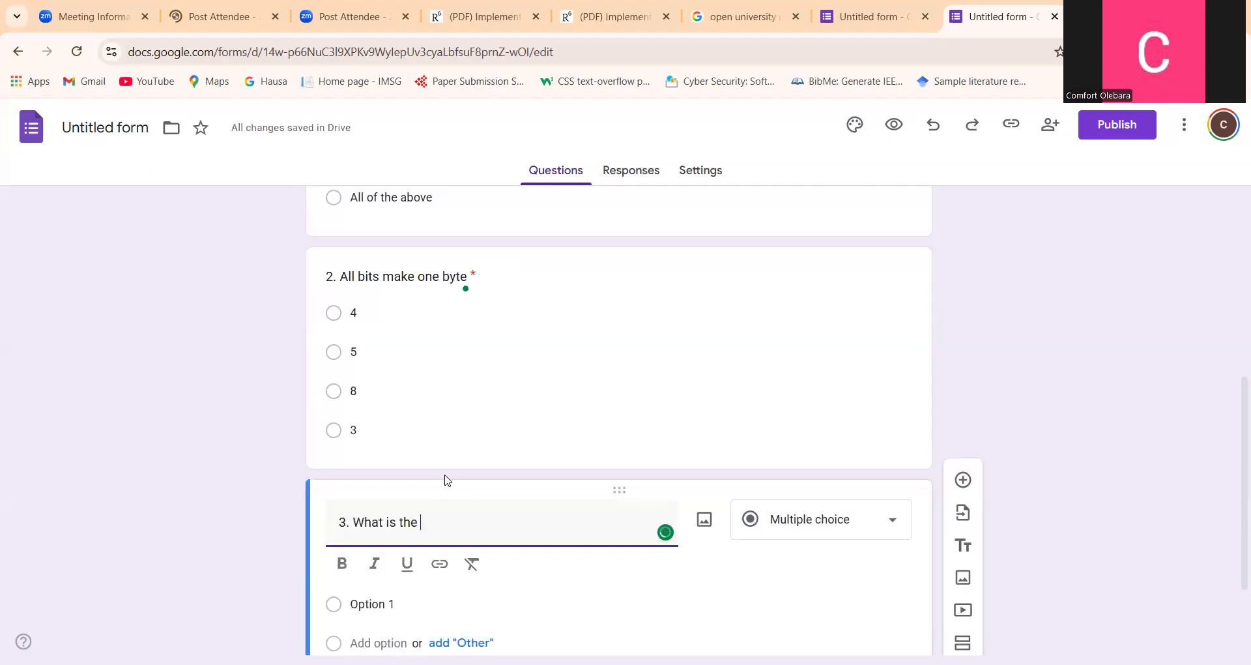
type("ful")
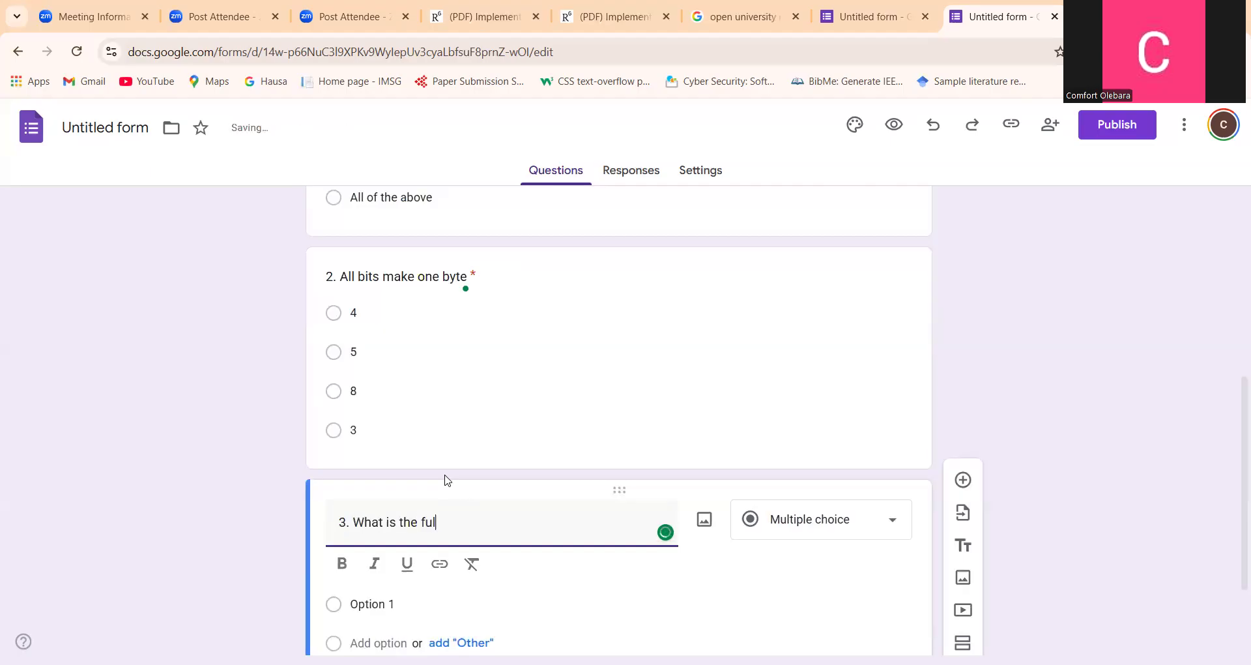
type("l meani")
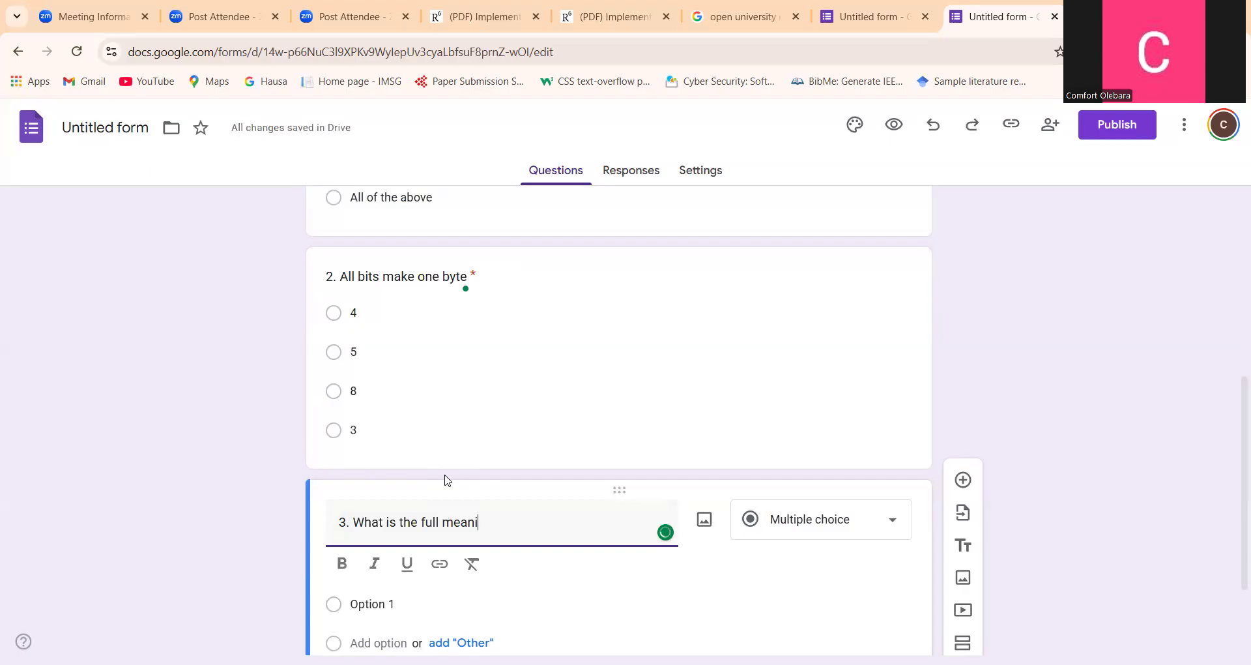
type("ng of")
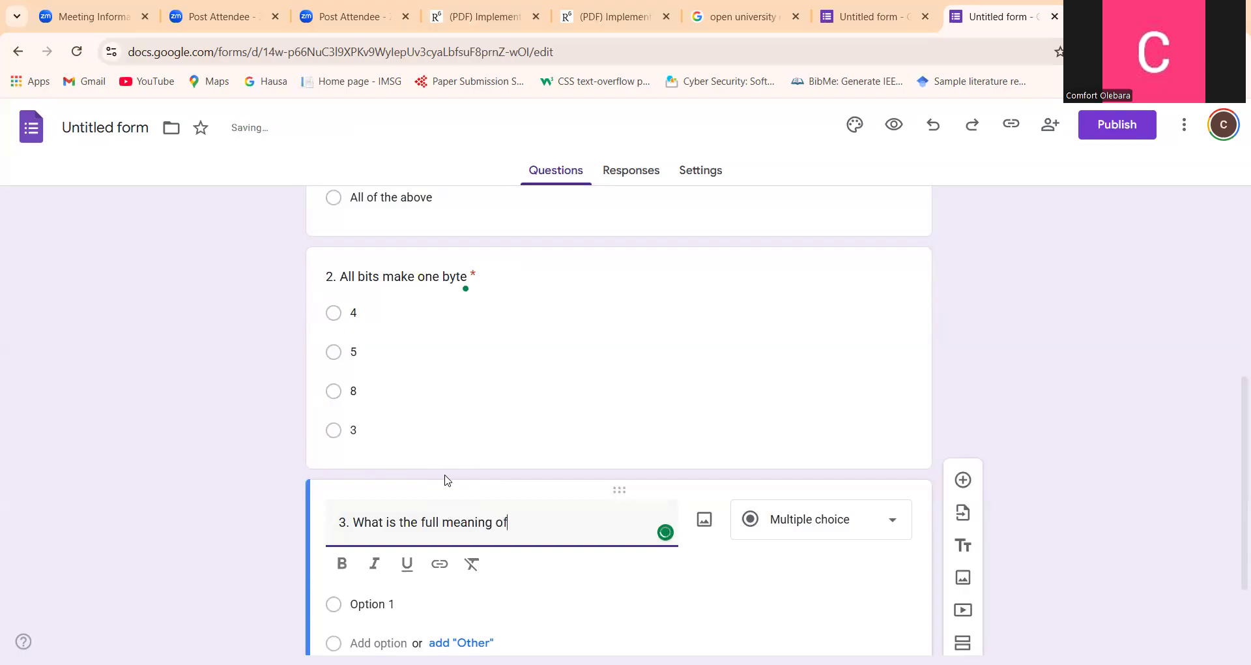
type(" the acronym")
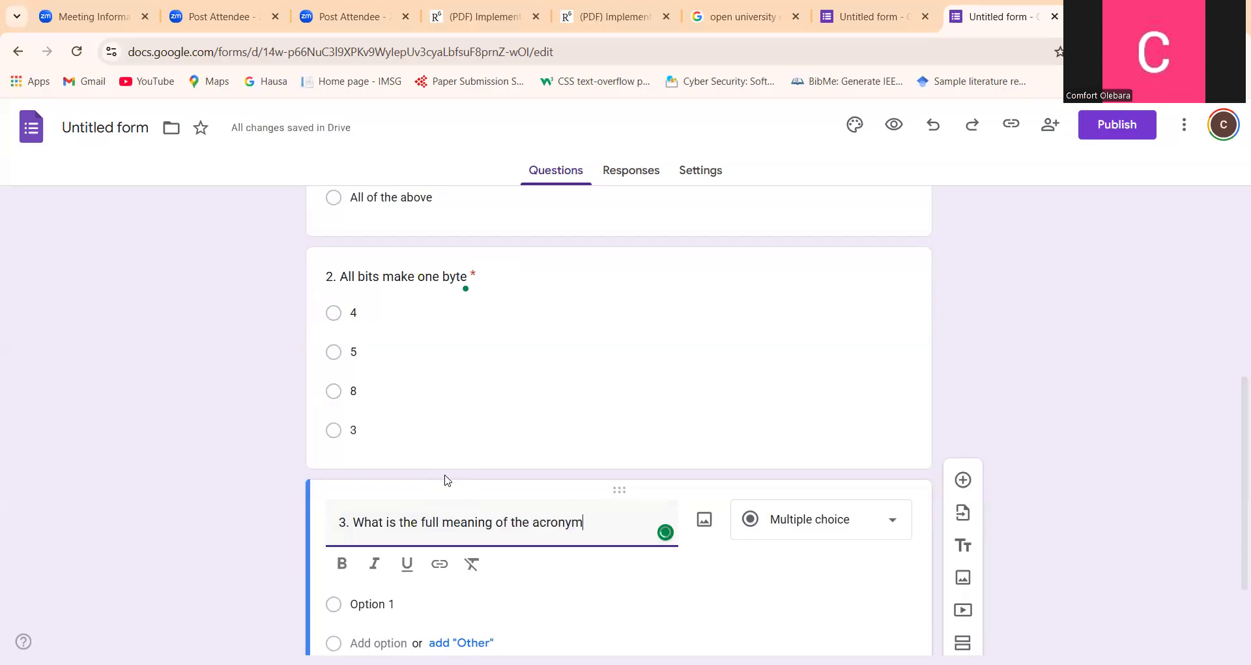
type(" DBMS")
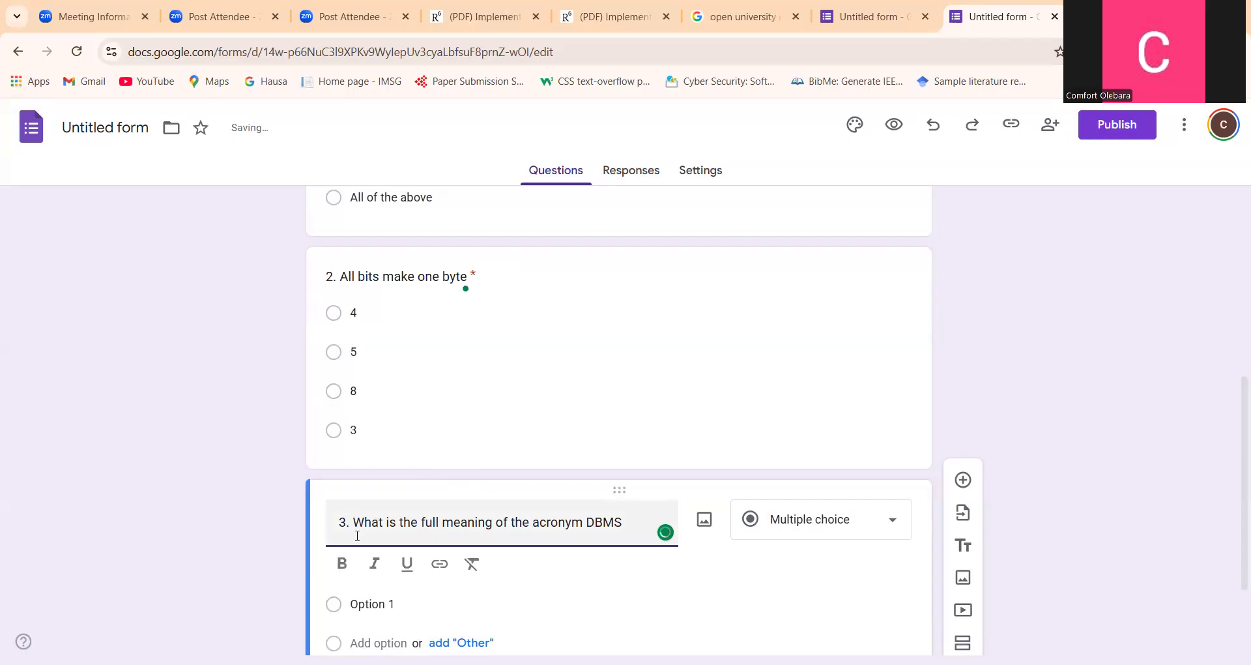
Set the first answer option of question 3 to "Data maintenance system"
left_click(371, 595)
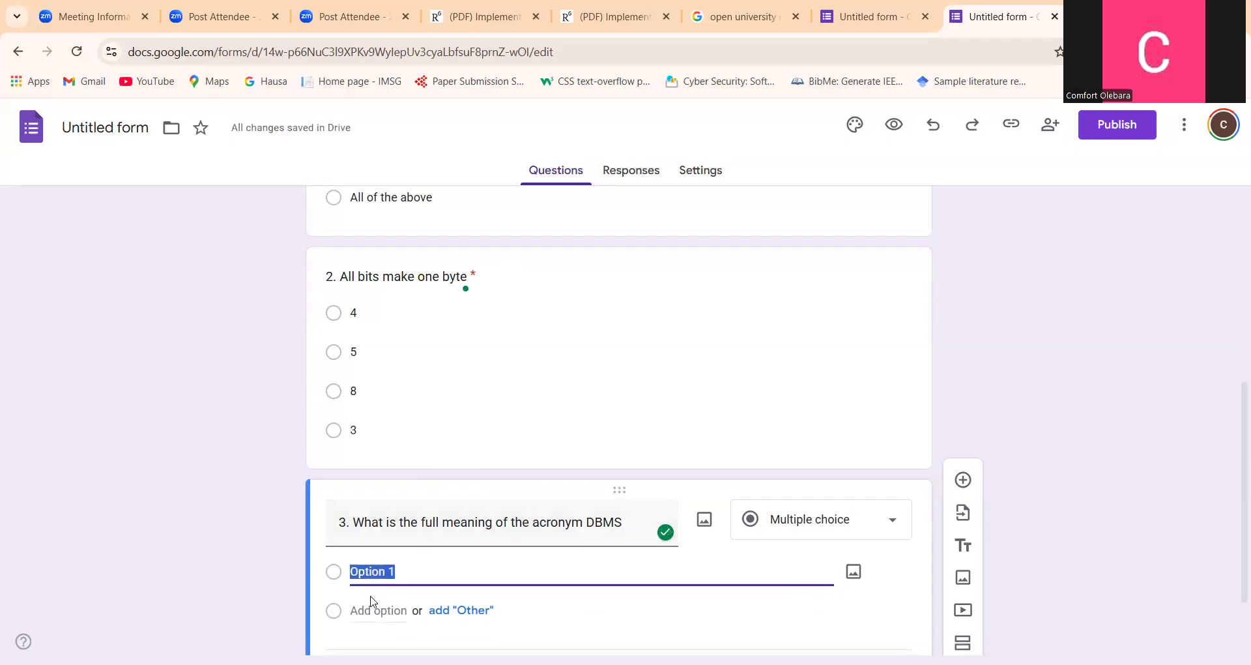
type("Data maintenance system")
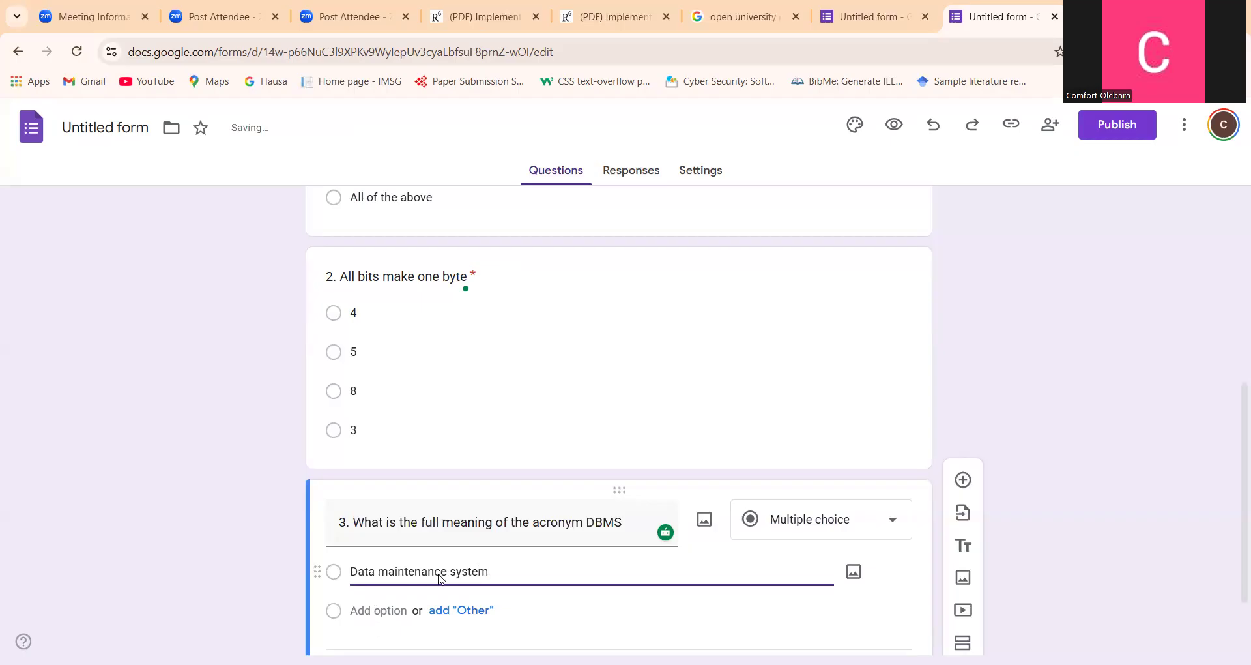
Copy the text of question 3's first answer option into a new second option
key("shift+Left")
key("shift+Left")
key("shift+Left")
key("shift+Left")
key("shift+Left")
key("shift+Left")
key("shift+Left")
key("shift+Left")
key("shift+Left")
key("shift+Left")
key("shift+Left")
key("shift+Left")
key("shift+Left")
key("shift+Left")
key("shift+Left")
key("shift+Left")
key("shift+Left")
key("shift+Left")
key("shift+Left")
key("shift+Left")
key("shift+Left")
key("shift+Left")
key("shift+Left")
key("ctrl+c")
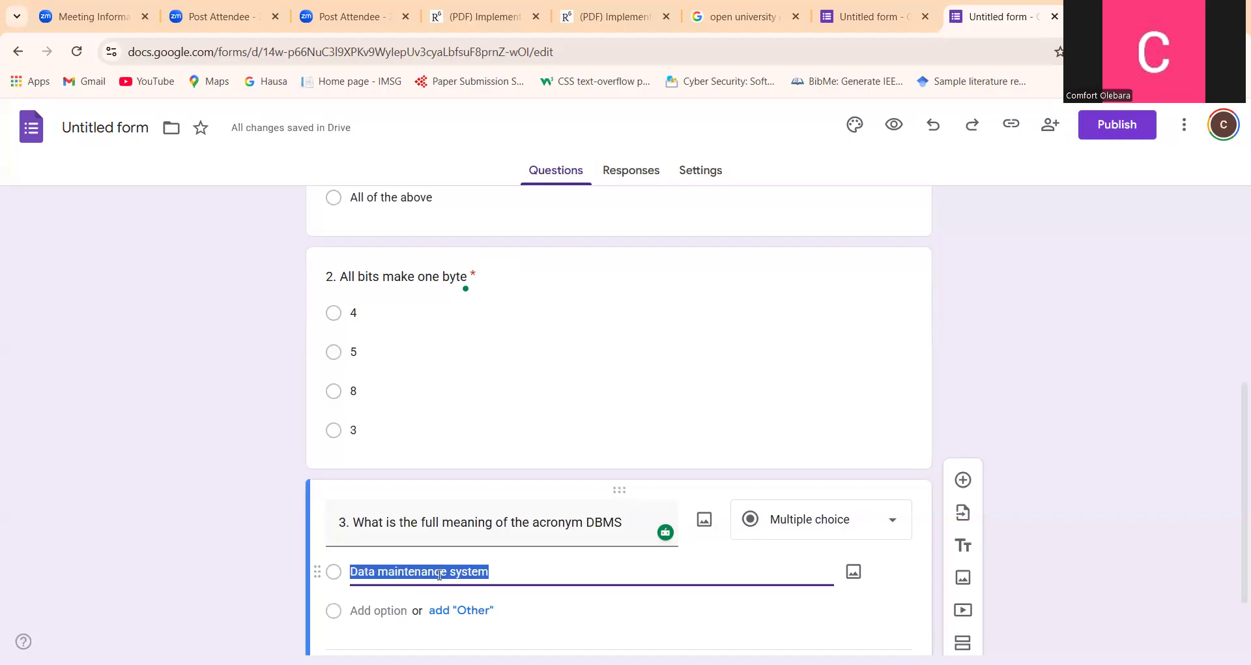
left_click(400, 611)
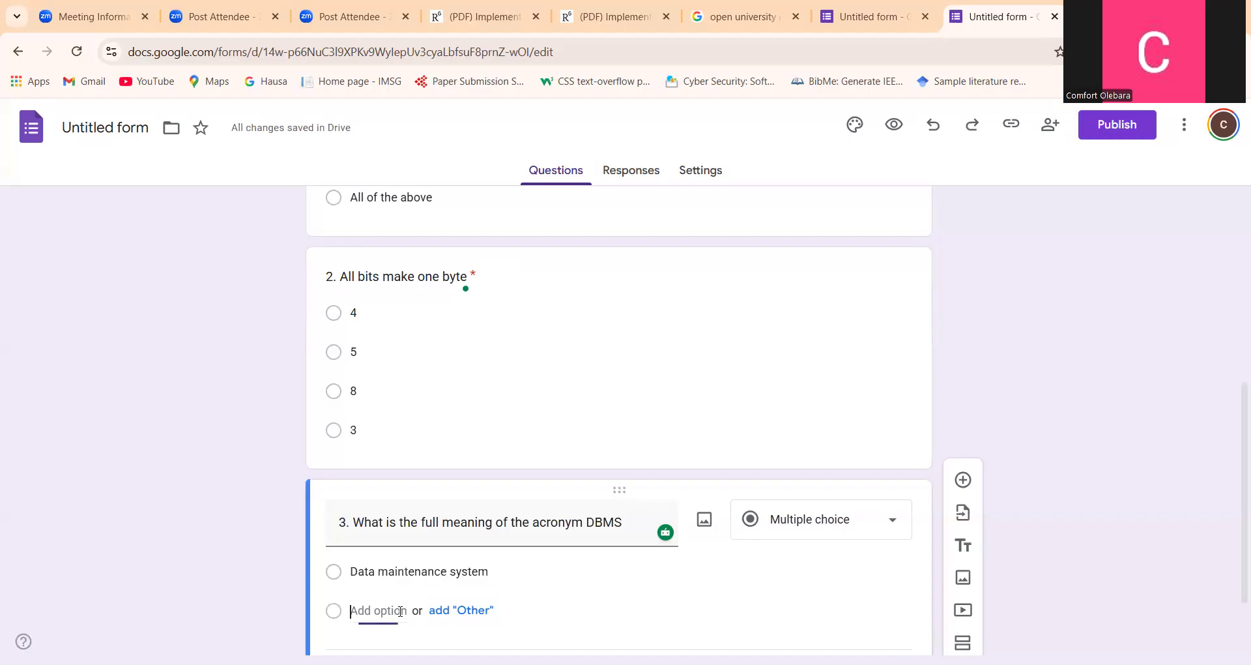
key("ctrl+v")
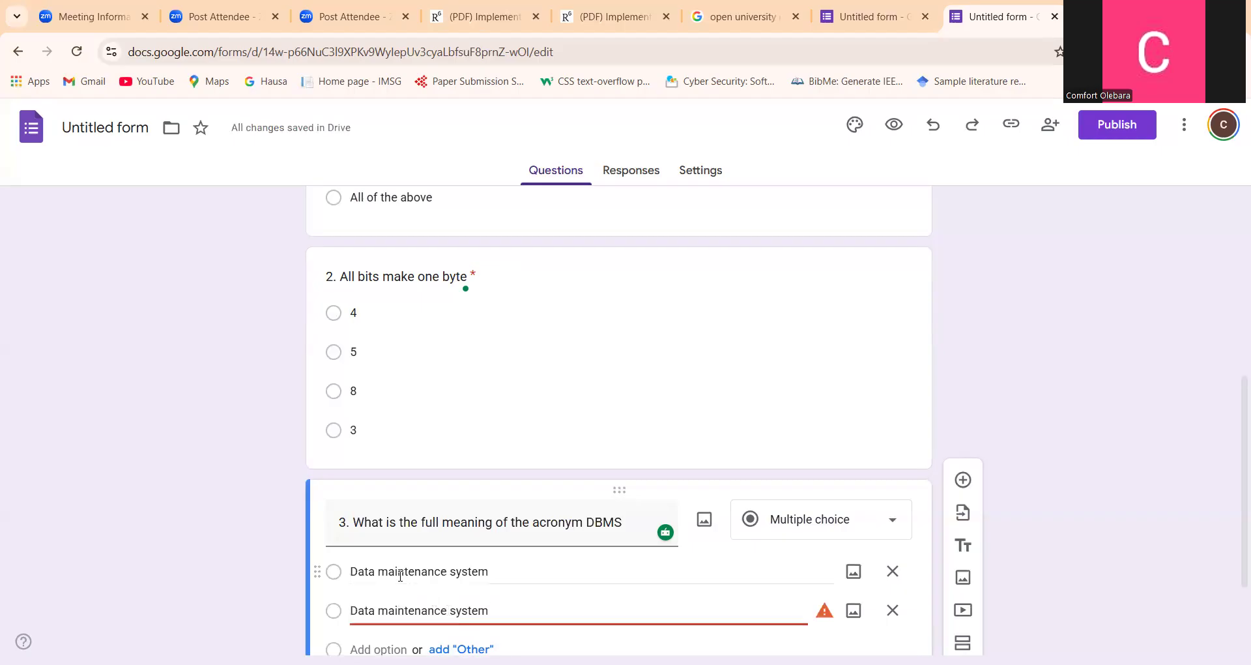
Reword the second answer option of question 3 to "Database management system"
left_click(447, 611)
key("BackSpace")
key("BackSpace")
key("BackSpace")
key("BackSpace")
key("BackSpace")
key("BackSpace")
key("BackSpace")
key("BackSpace")
key("BackSpace")
key("BackSpace")
key("BackSpace")
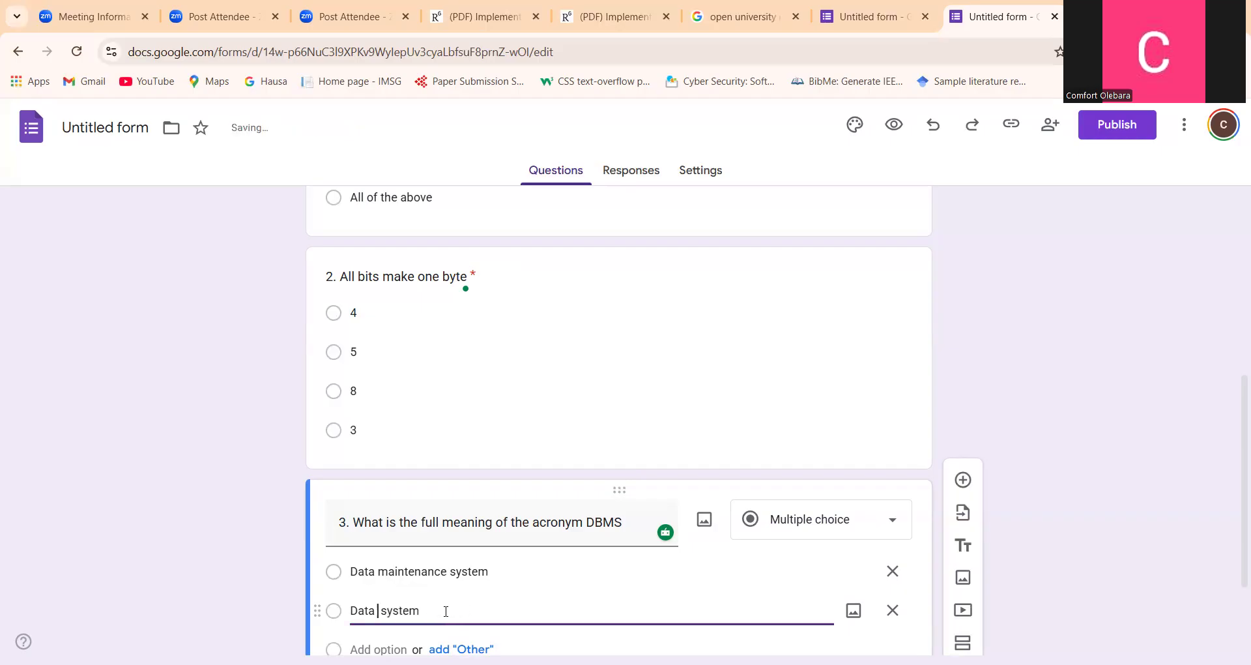
key("Left")
type("base")
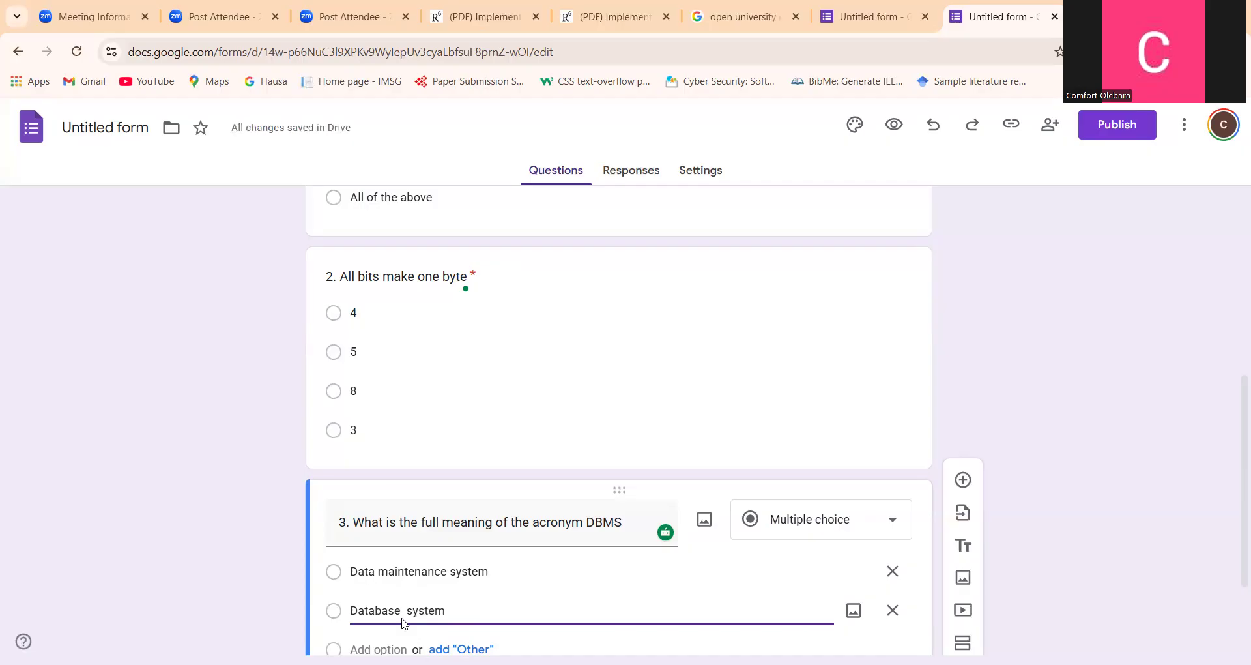
type(" managemen")
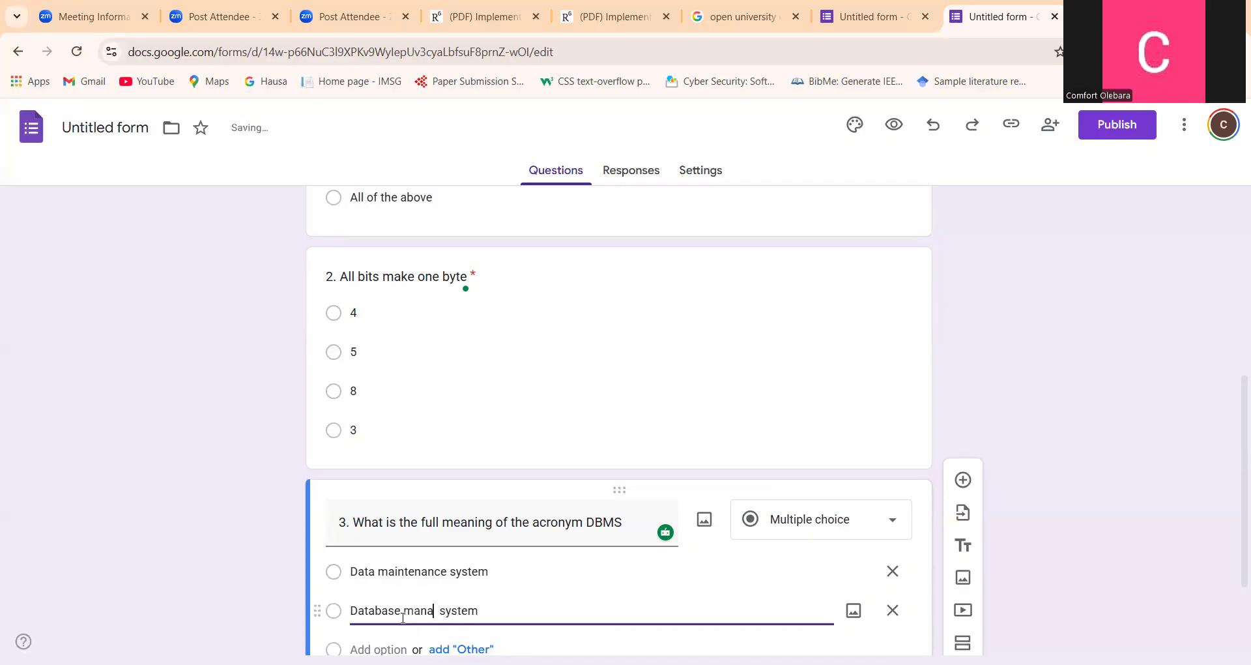
type("t")
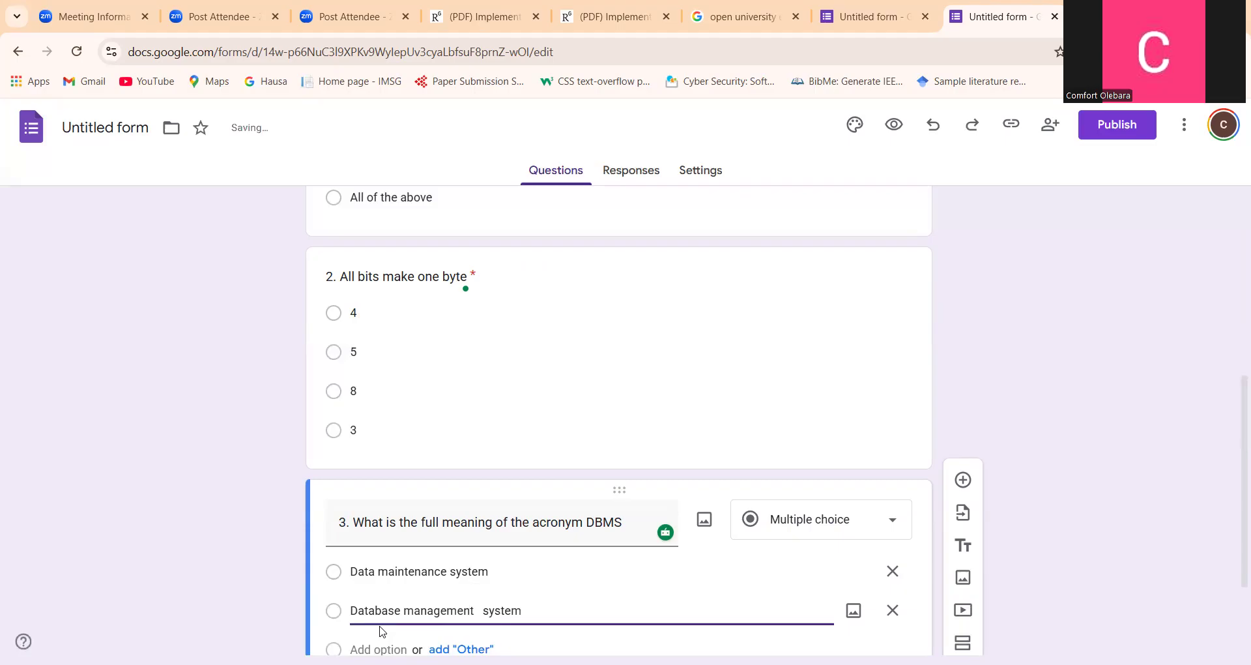
Reword the first answer option of question 3 to "Database maintenance system"
left_click(373, 573)
key("ctrl+c")
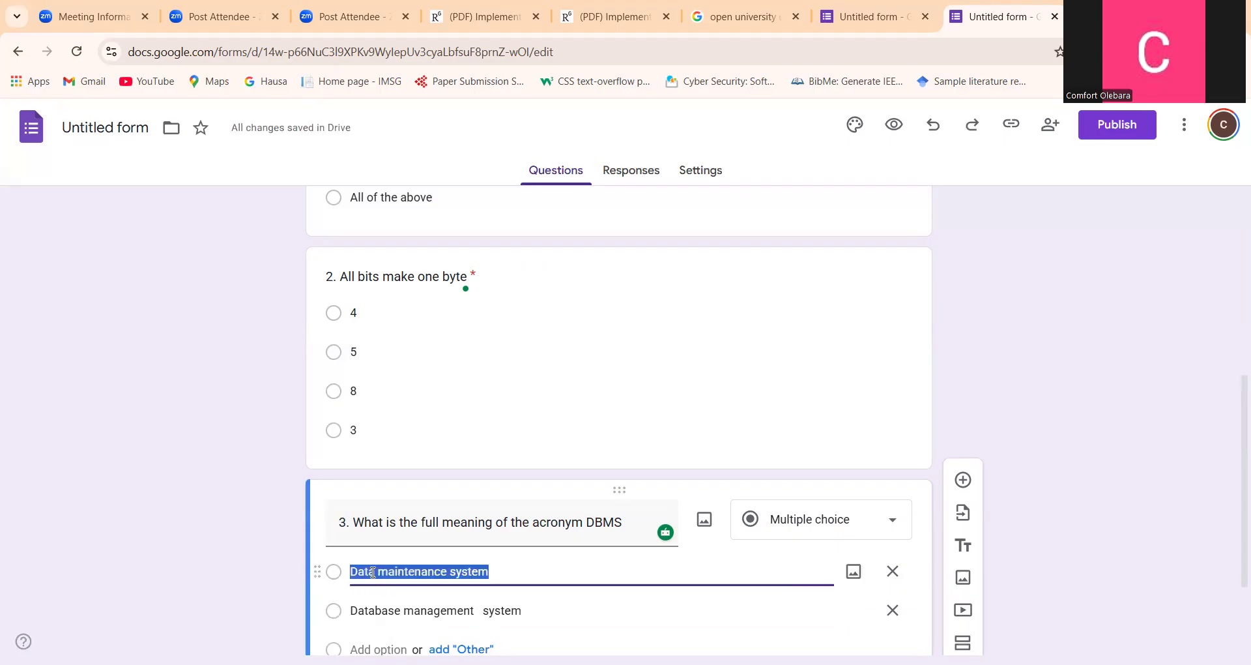
left_click(372, 573)
type("base")
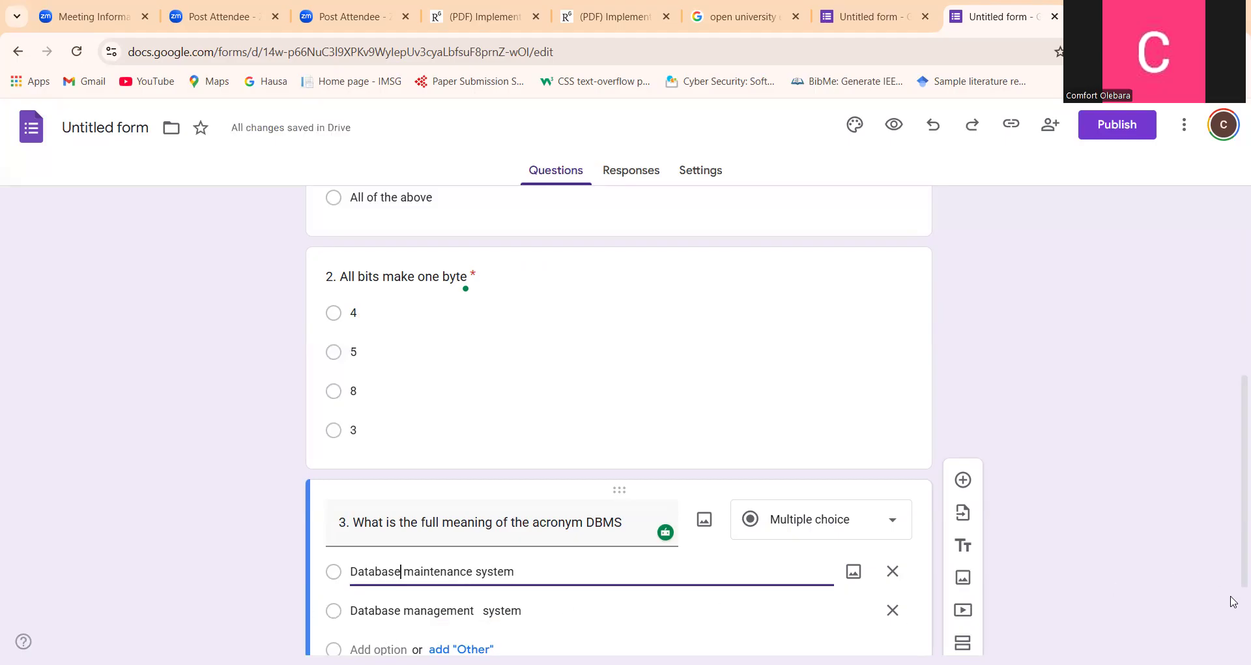
Add a third answer option to question 3 from the copied text, reworded to "Data bank maintenance system"
scroll(389, 465, "down", 2)
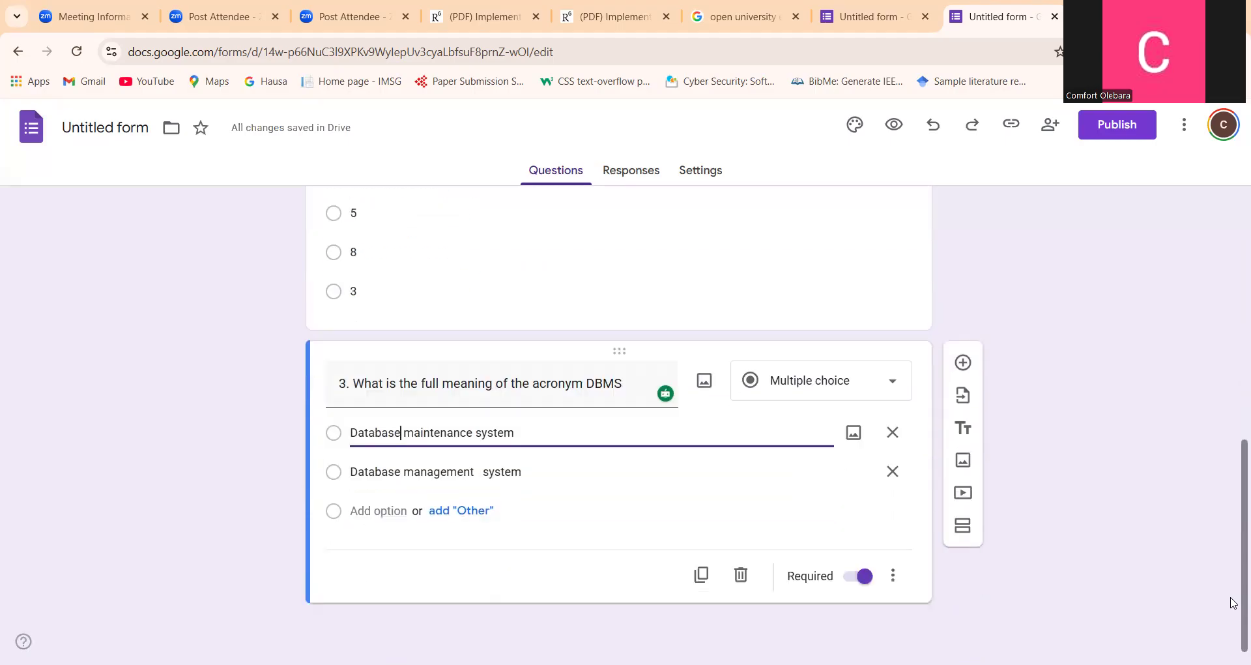
left_click(368, 511)
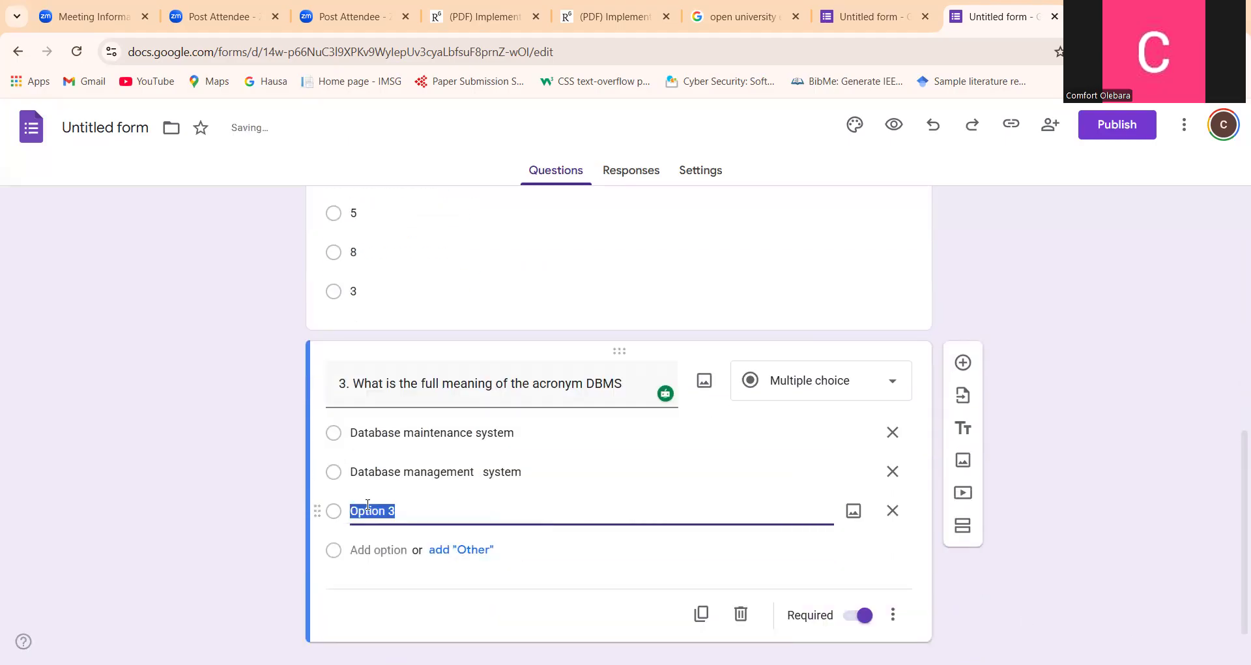
key("ctrl+v")
key("Left")
key("Left")
key("Left")
key("Left")
key("Left")
key("Left")
key("Left")
key("Left")
key("Left")
key("Left")
key("Left")
key("Left")
key("Left")
key("Left")
key("Left")
key("Left")
key("Left")
key("Left")
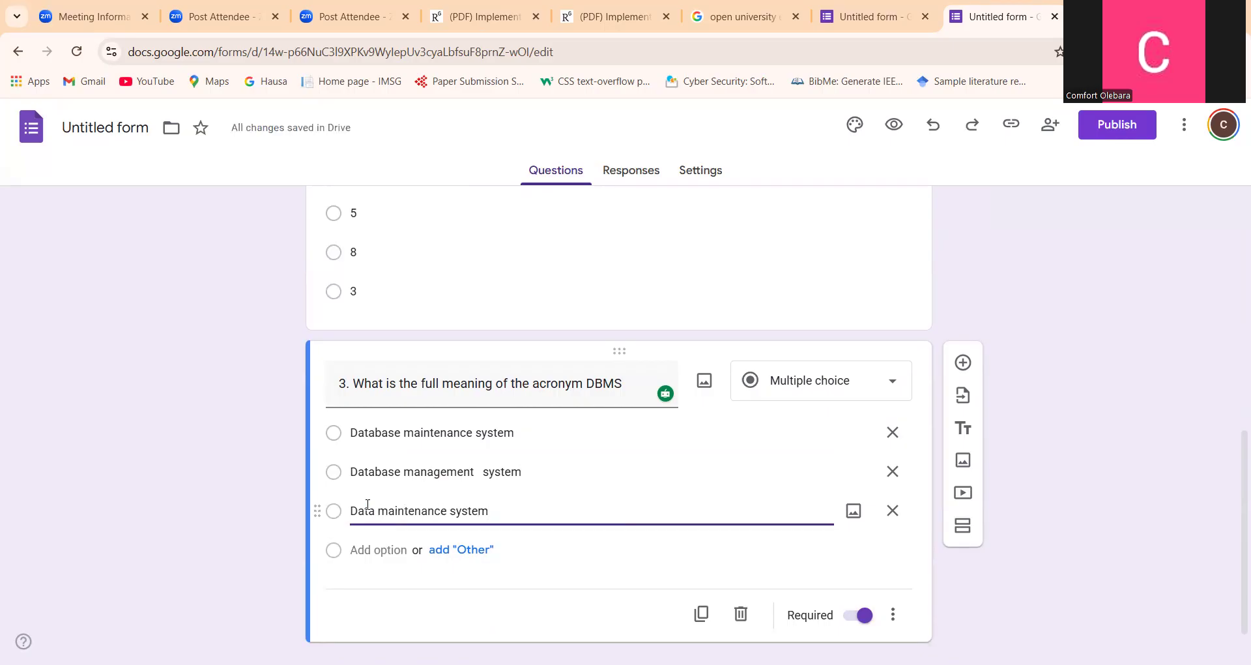
type("bank")
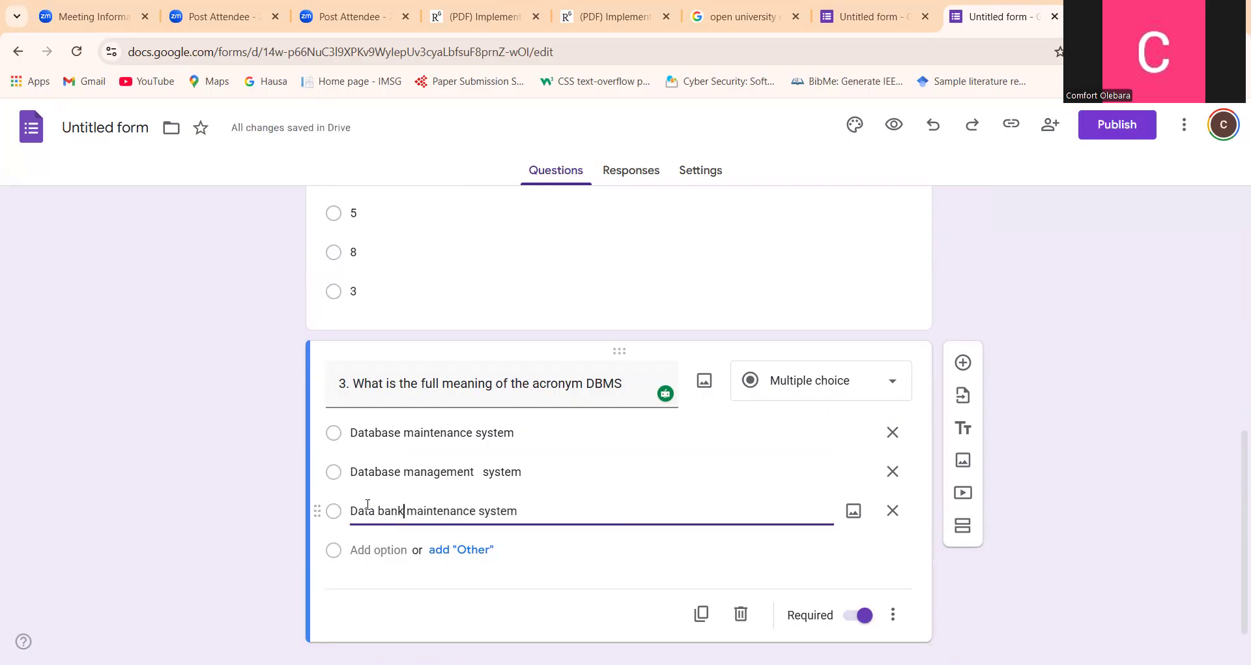
Add a fourth answer option to question 3 from the copied text, reworded to "Data maintenance sector"
left_click(368, 550)
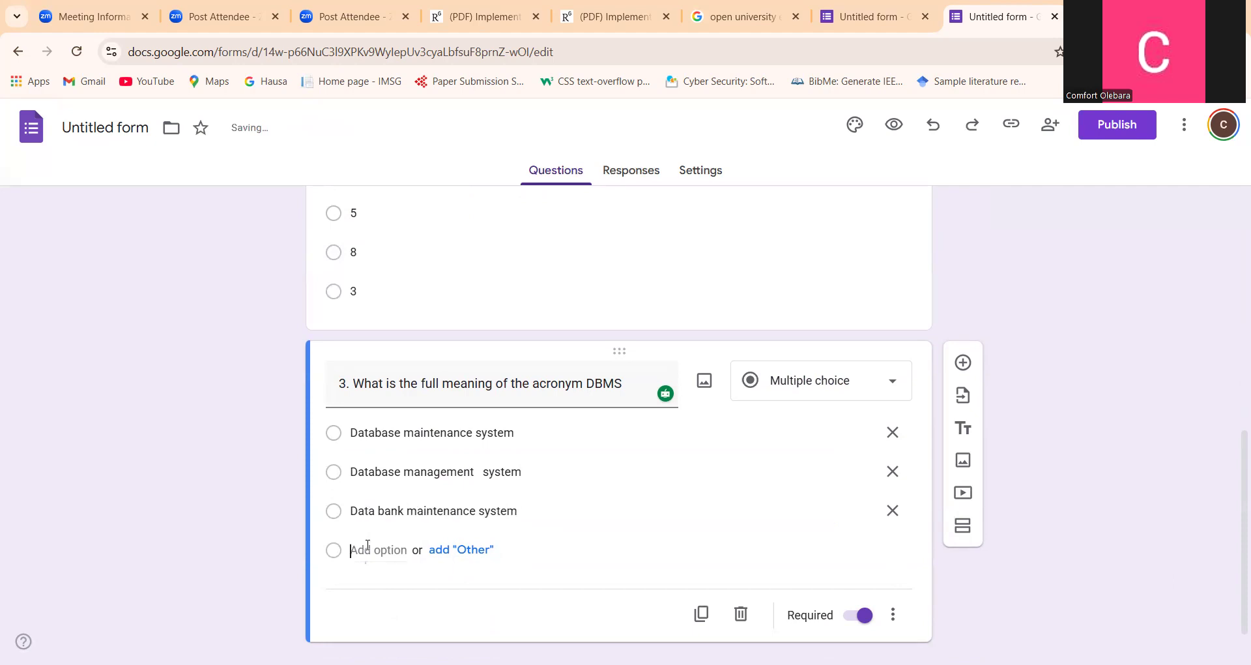
key("ctrl+v")
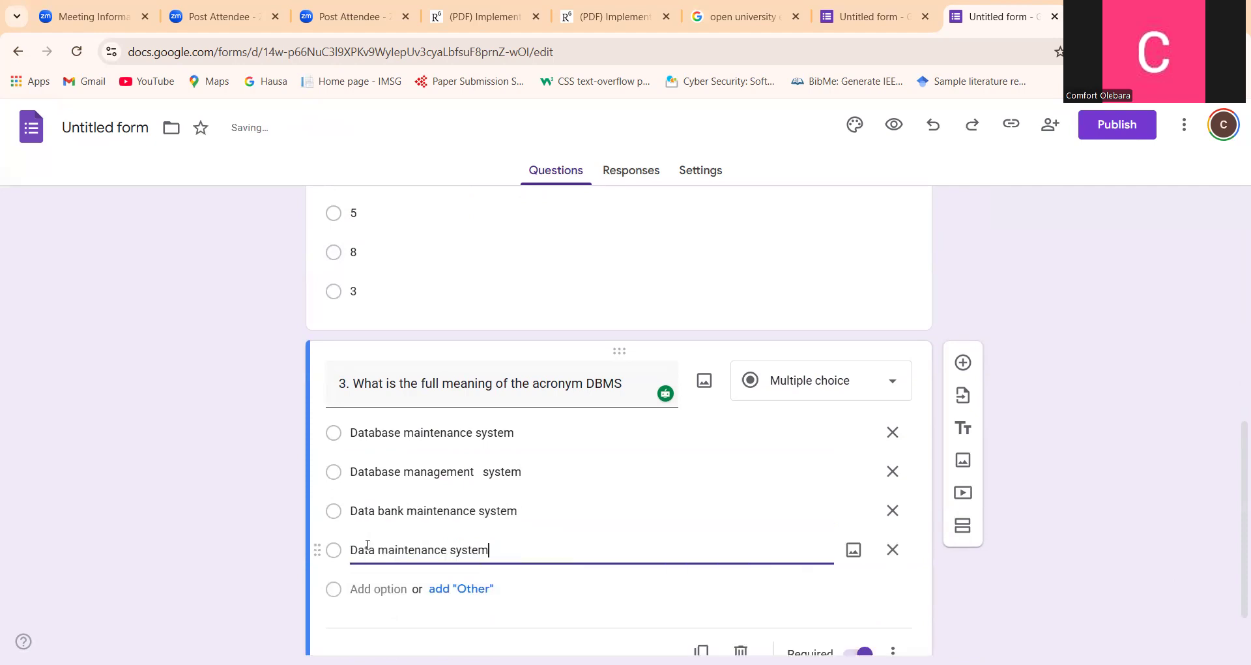
key("BackSpace")
key("BackSpace")
key("BackSpace")
key("BackSpace")
type("ector")
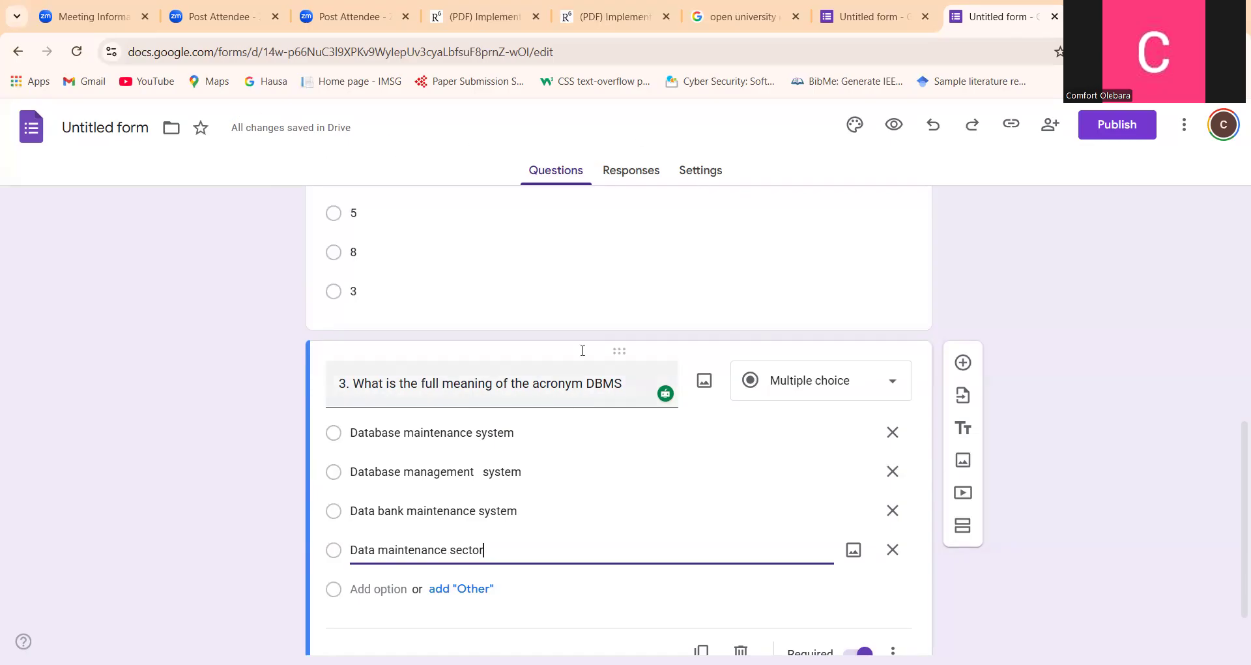
Make the form a quiz in its settings, with grades released later, after manual review
left_click(701, 170)
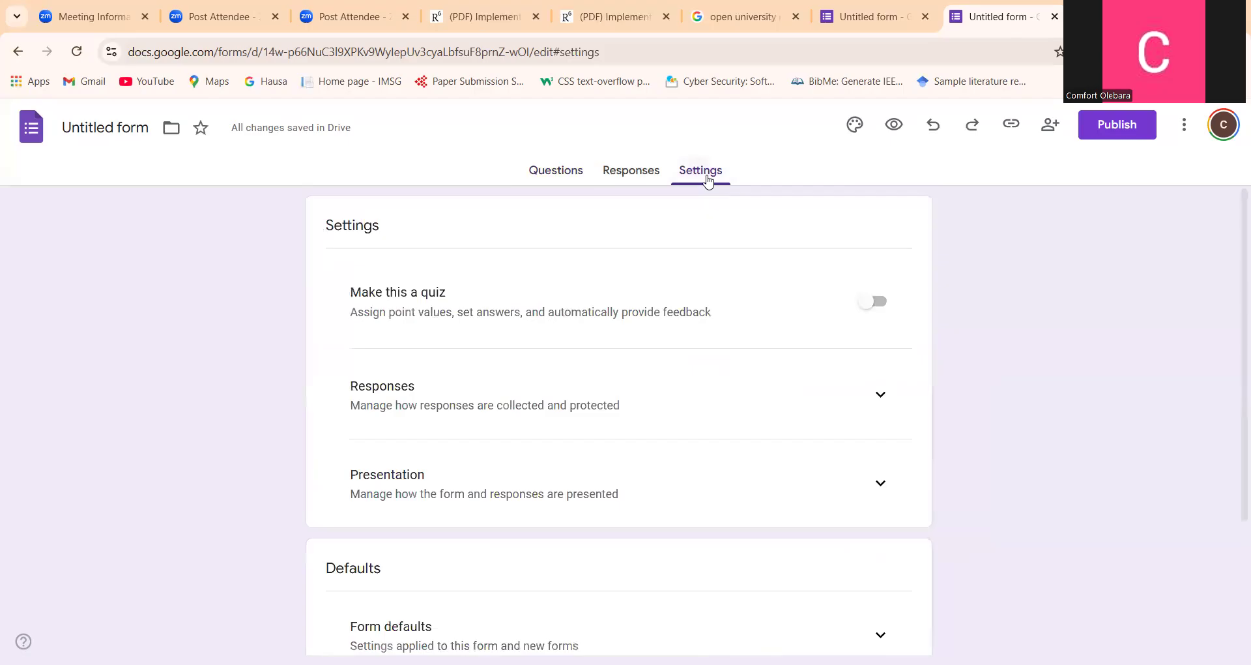
left_click(869, 314)
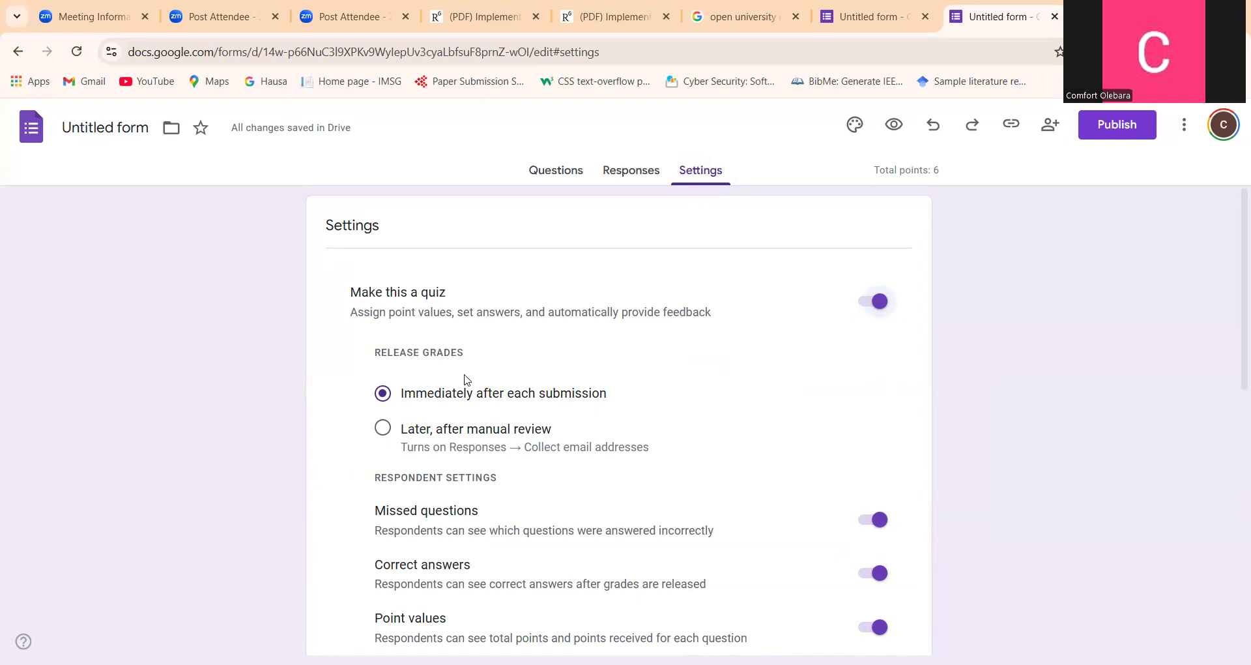
left_click(382, 430)
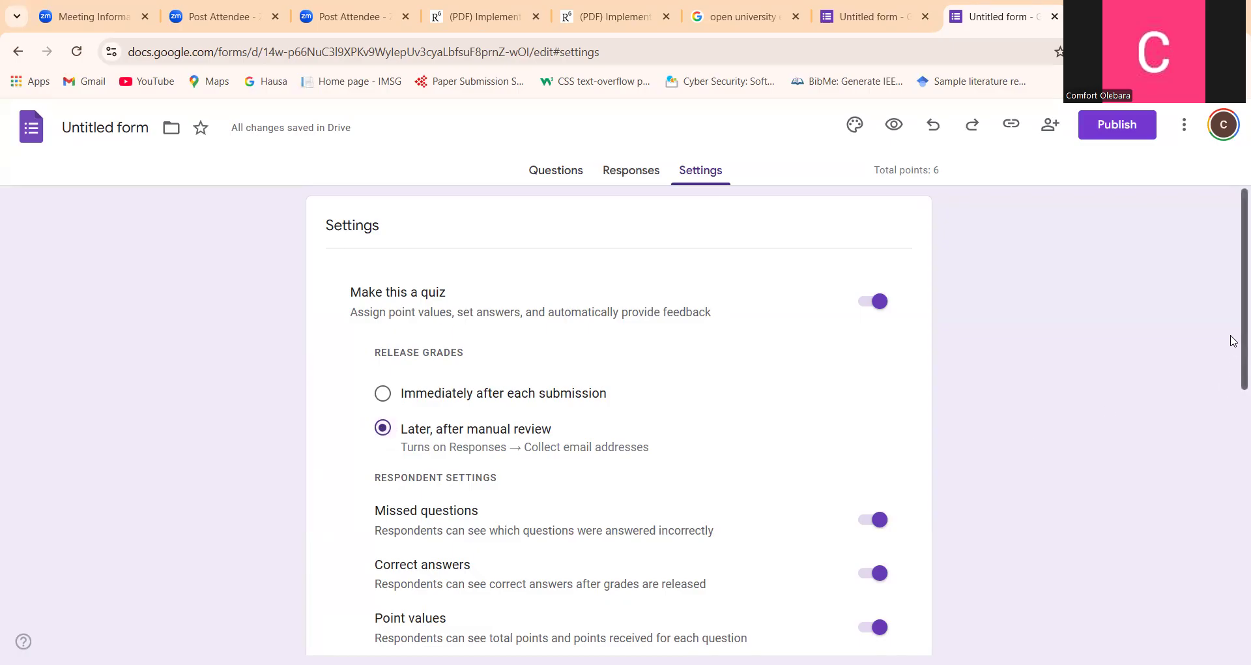
Stop respondents from seeing missed questions and correct answers in the quiz's respondent settings
scroll(1234, 340, "down", 3)
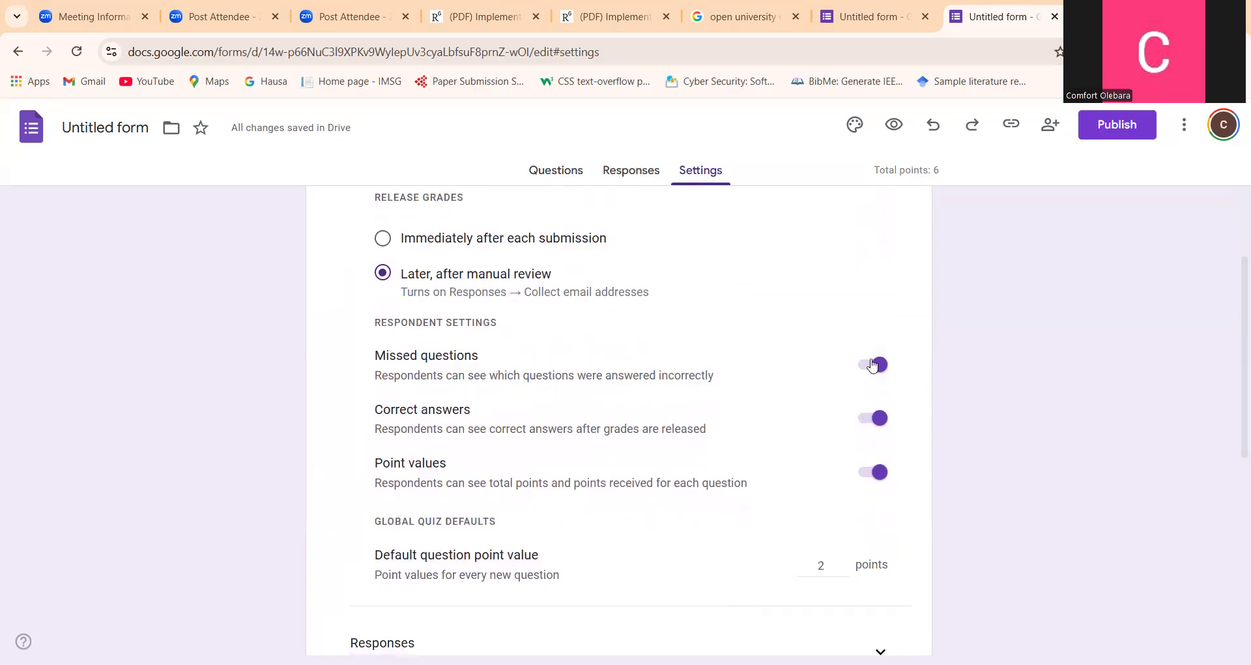
left_click(872, 366)
left_click(880, 419)
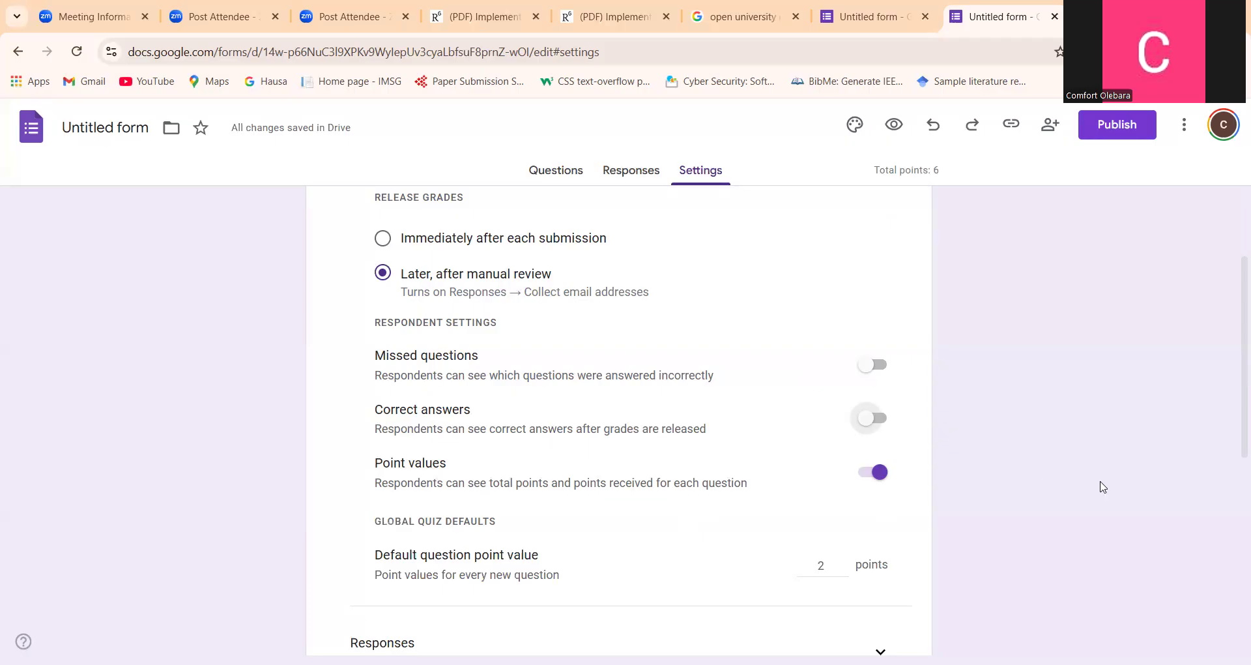
Expand the Responses section of the form's settings
left_click_drag(1234, 397, 1234, 458)
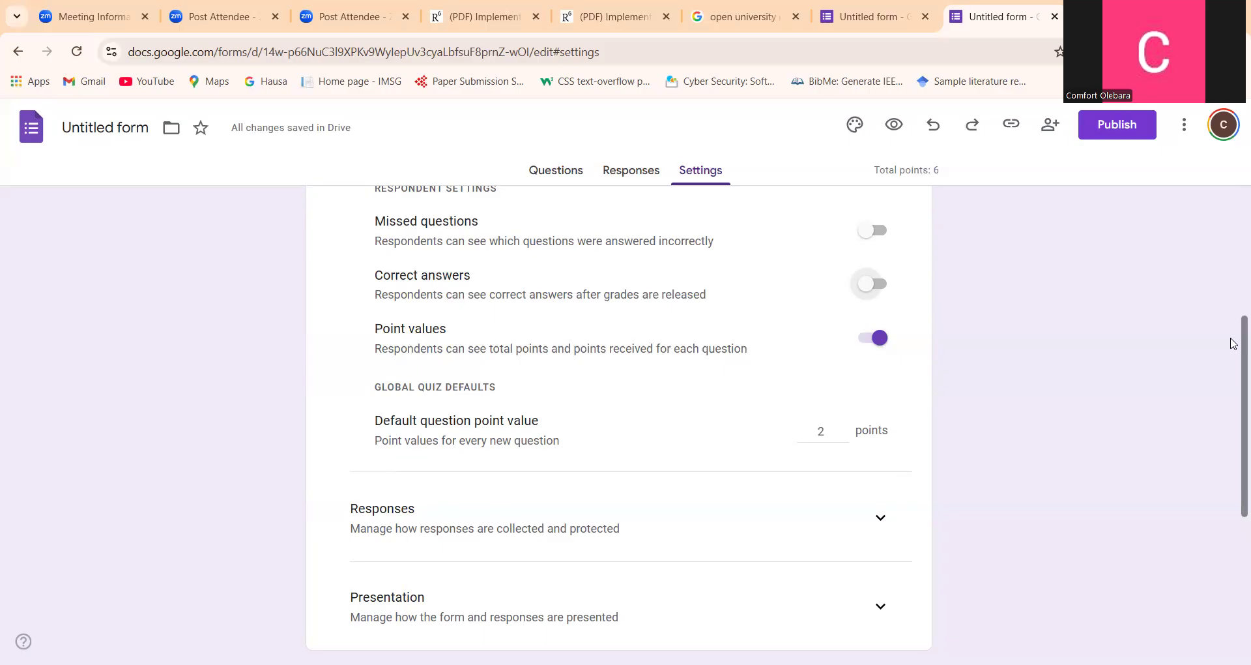
left_click_drag(1233, 343, 1234, 415)
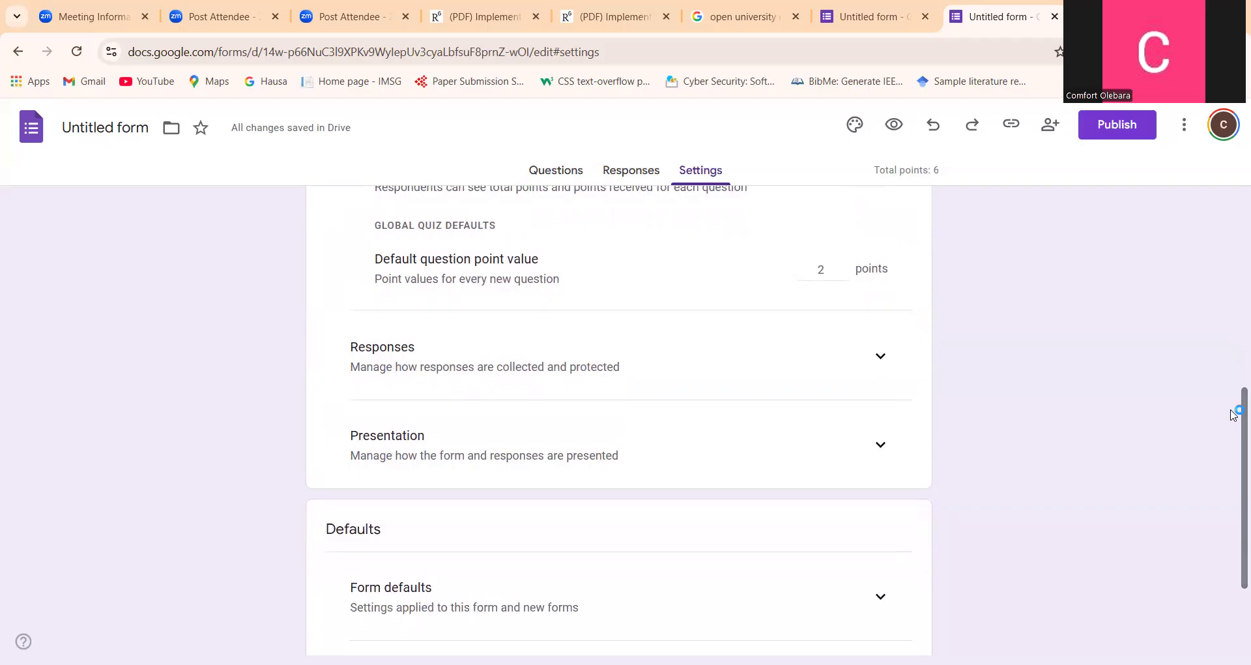
left_click(880, 356)
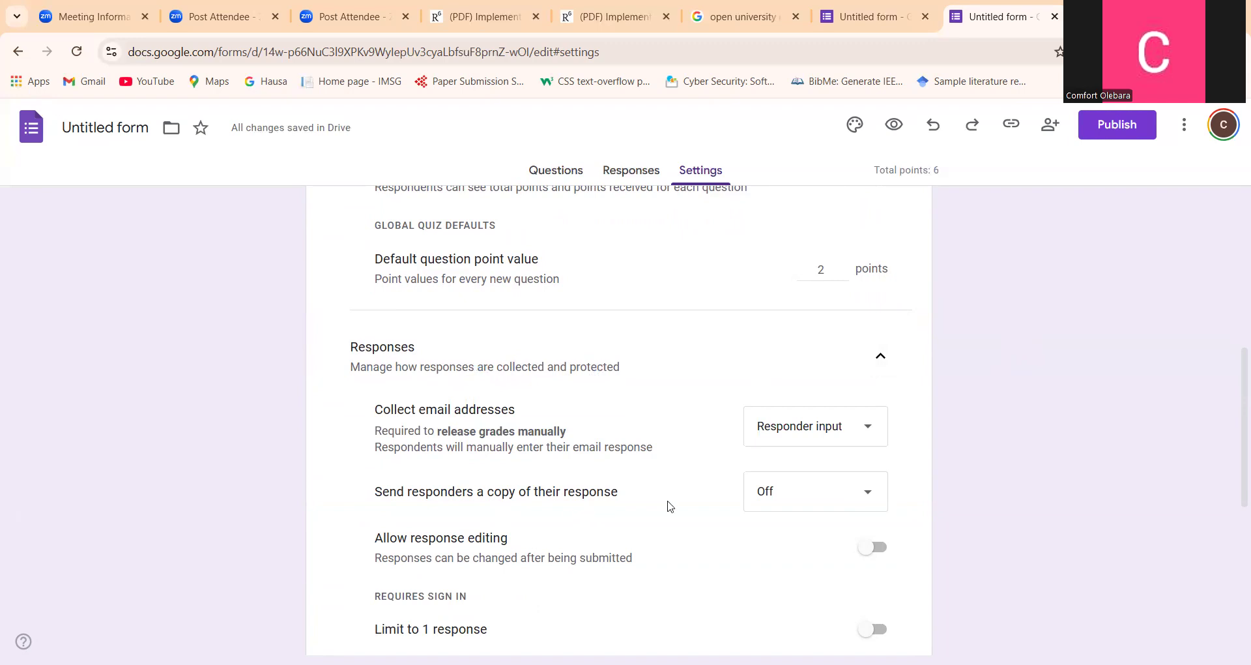
Try always sending responders a copy of their response and allowing response editing, and turn both options off again
left_click(873, 495)
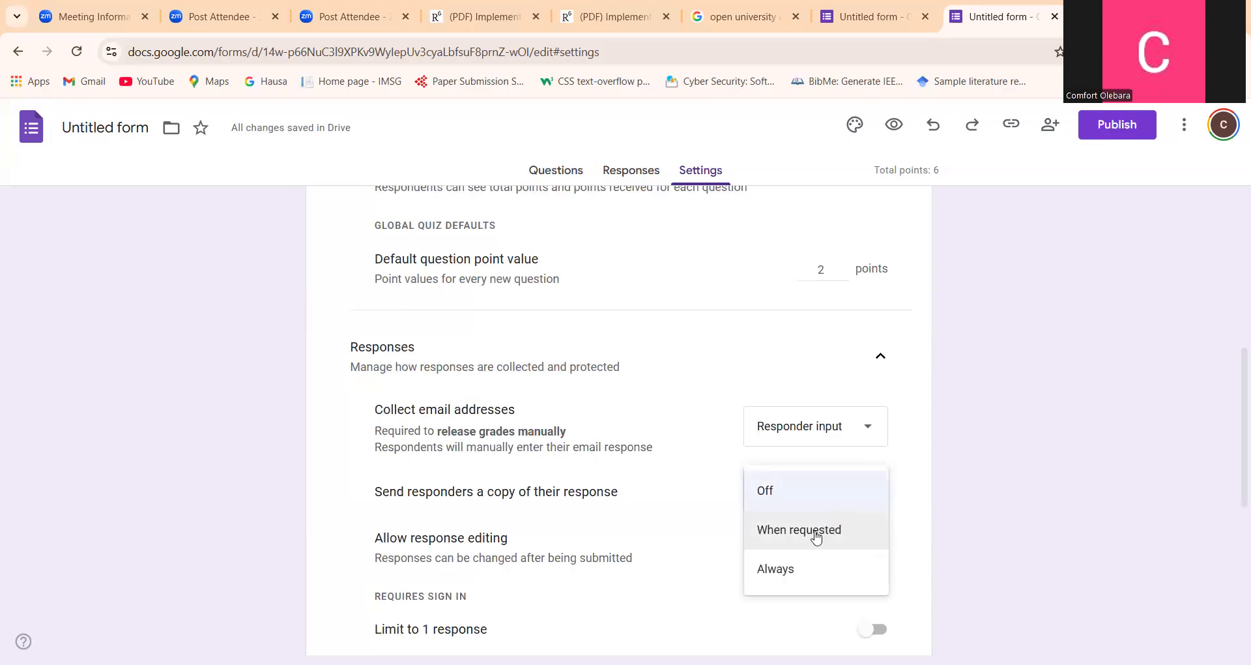
left_click(779, 570)
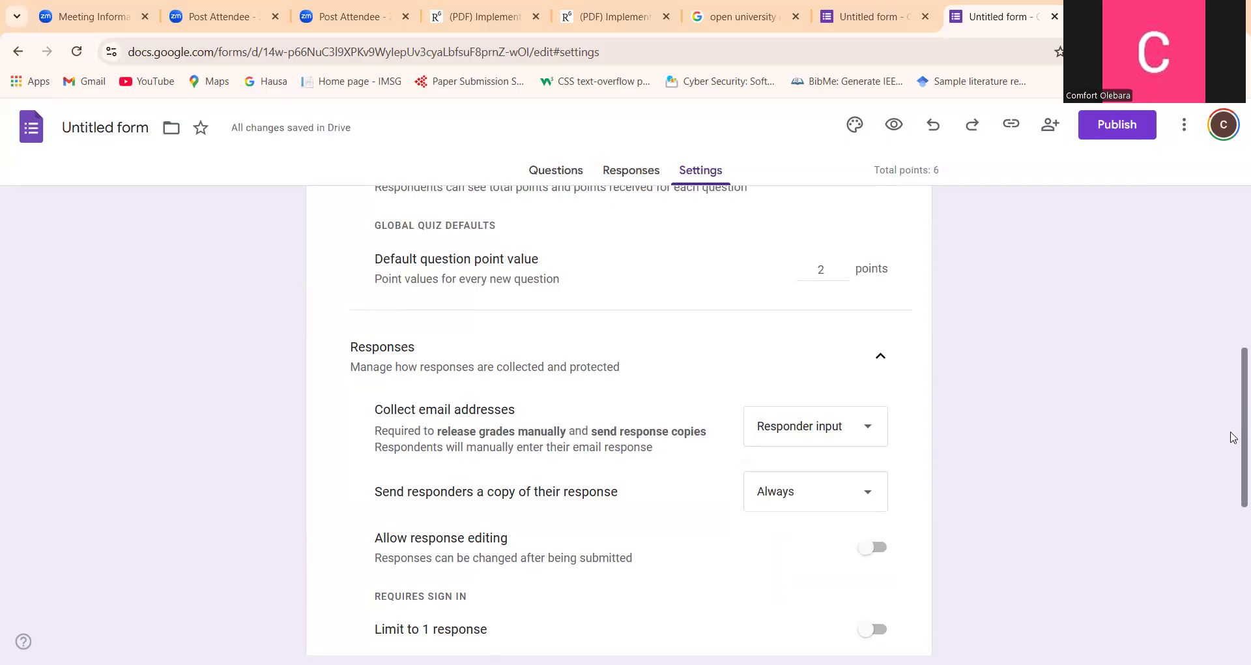
left_click(867, 495)
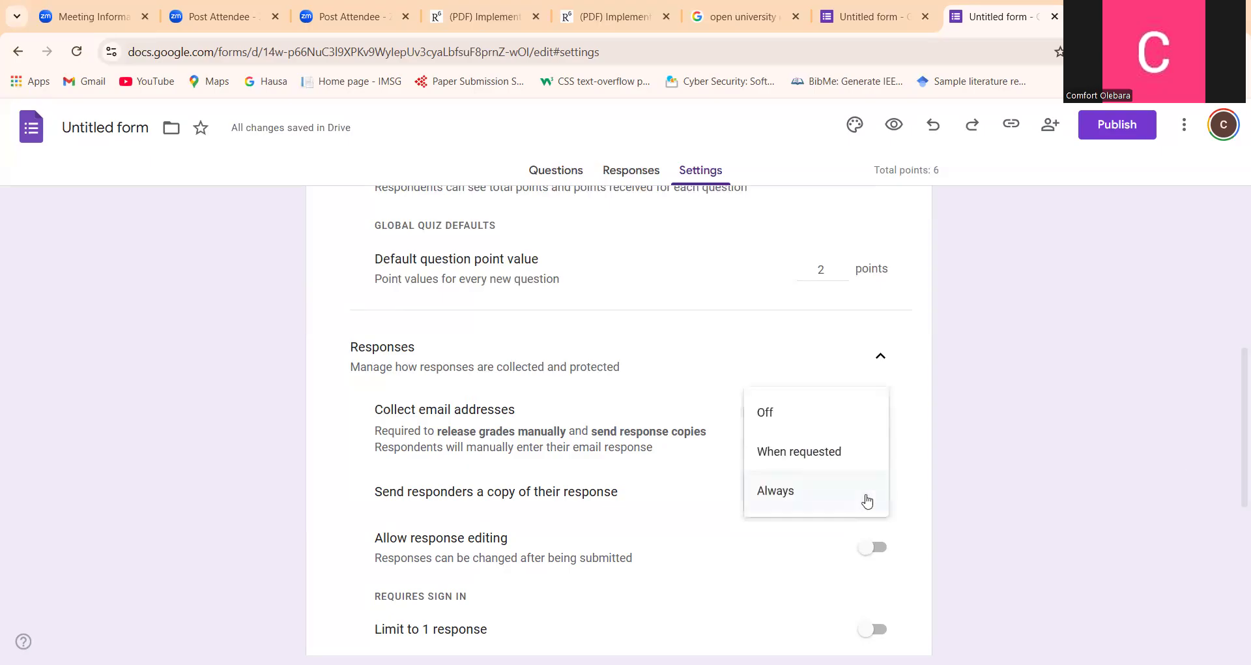
left_click(820, 457)
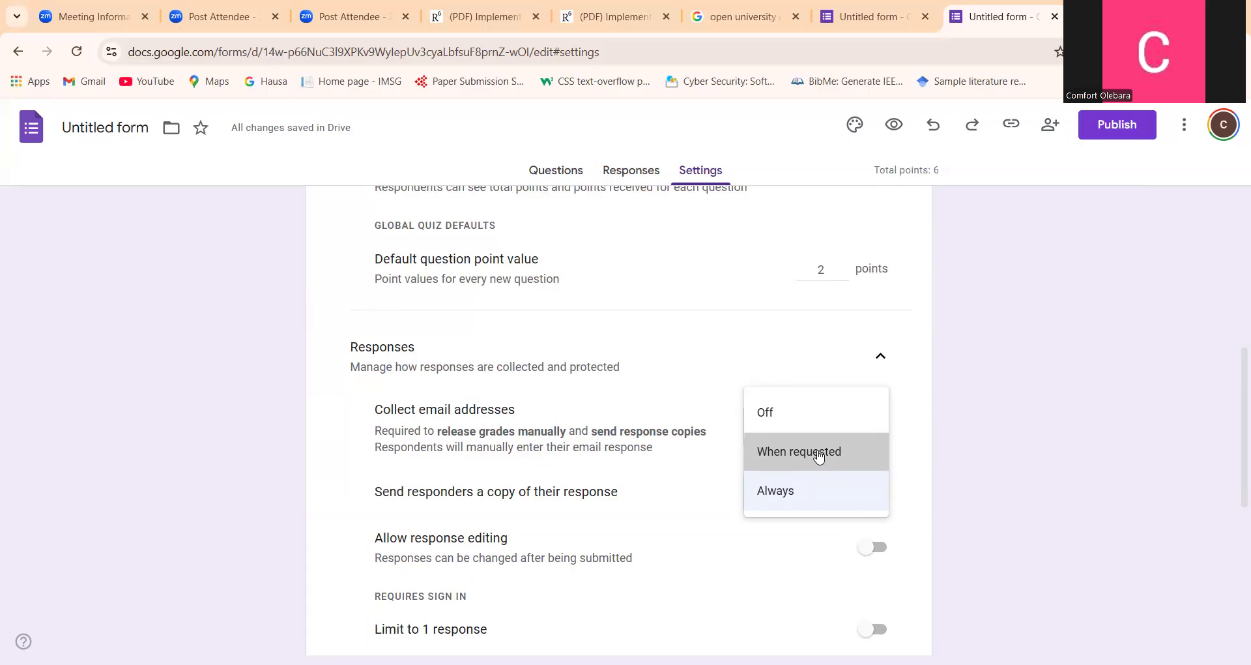
left_click(784, 418)
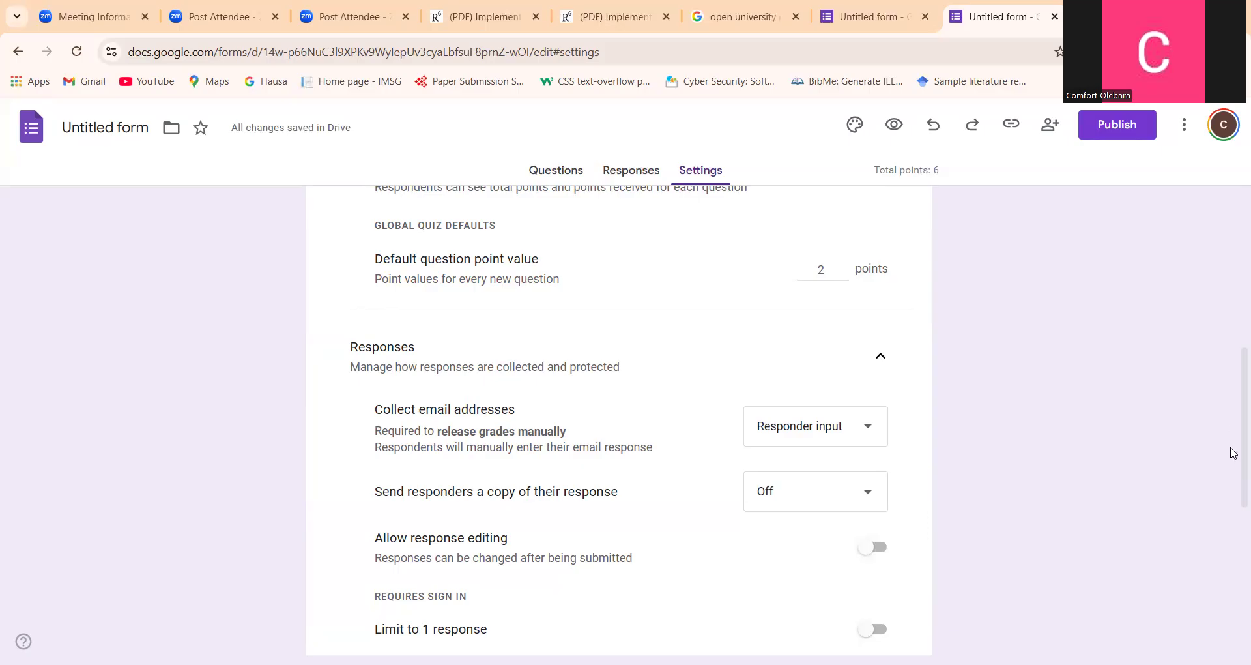
left_click_drag(1231, 456, 1231, 495)
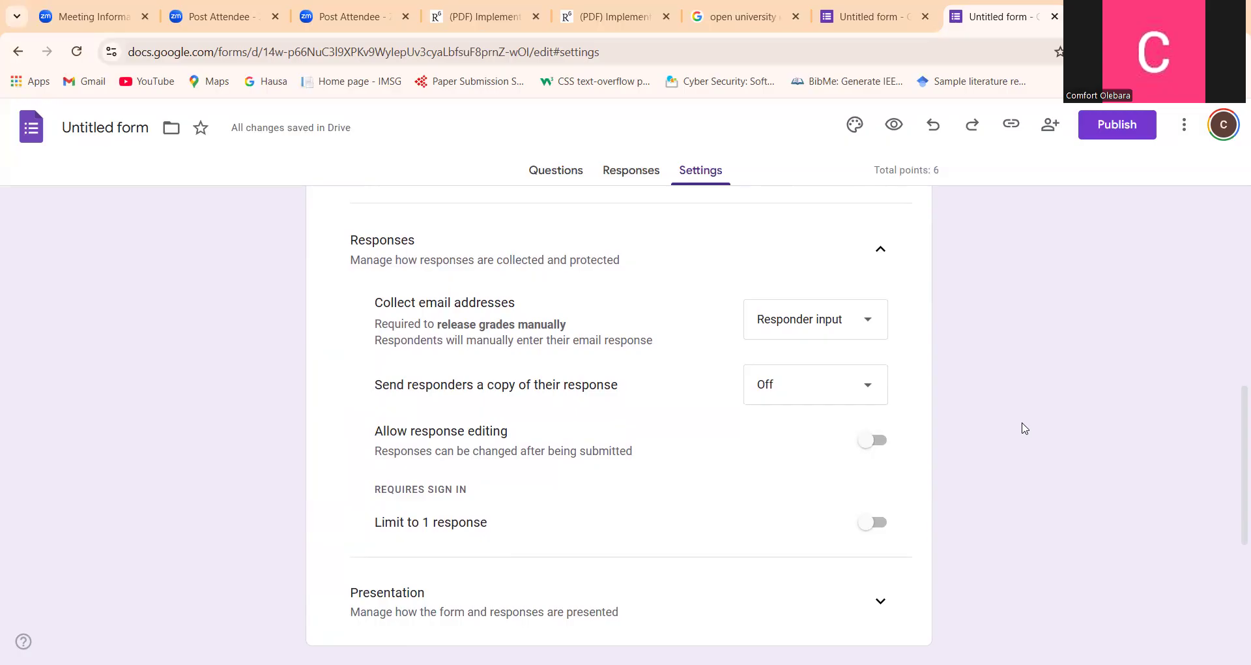
left_click(874, 442)
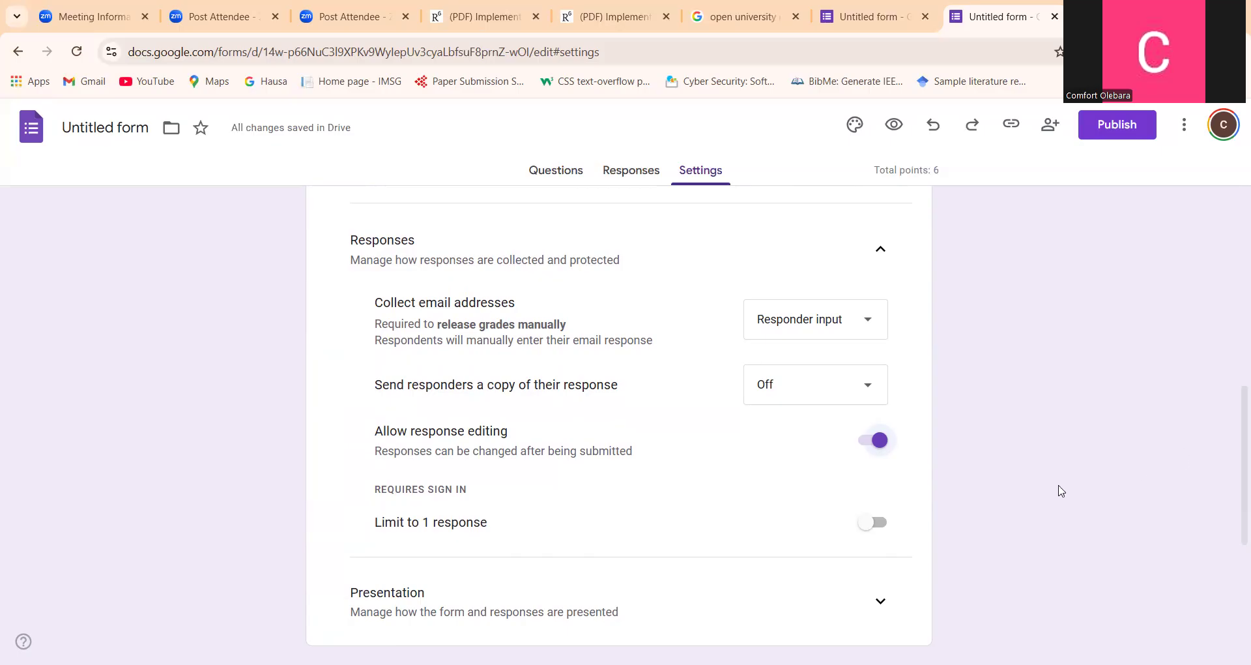
left_click(880, 441)
Limit each respondent to 1 response in the response settings
left_click_drag(1234, 414, 1234, 468)
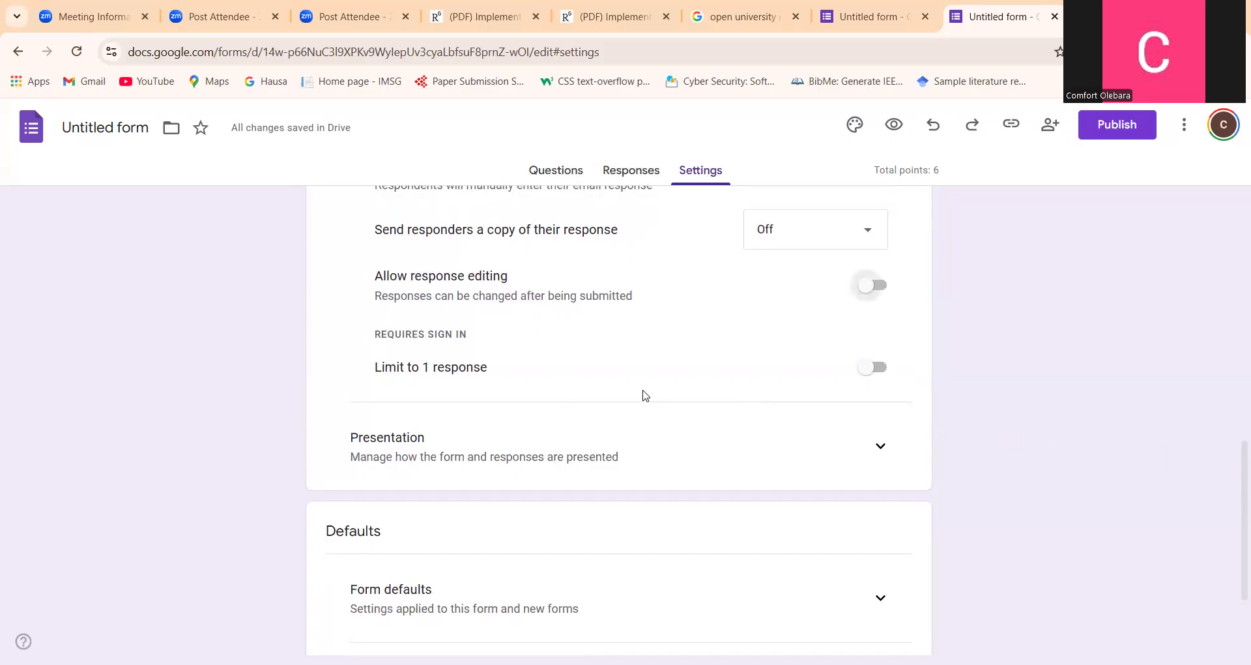
left_click(871, 369)
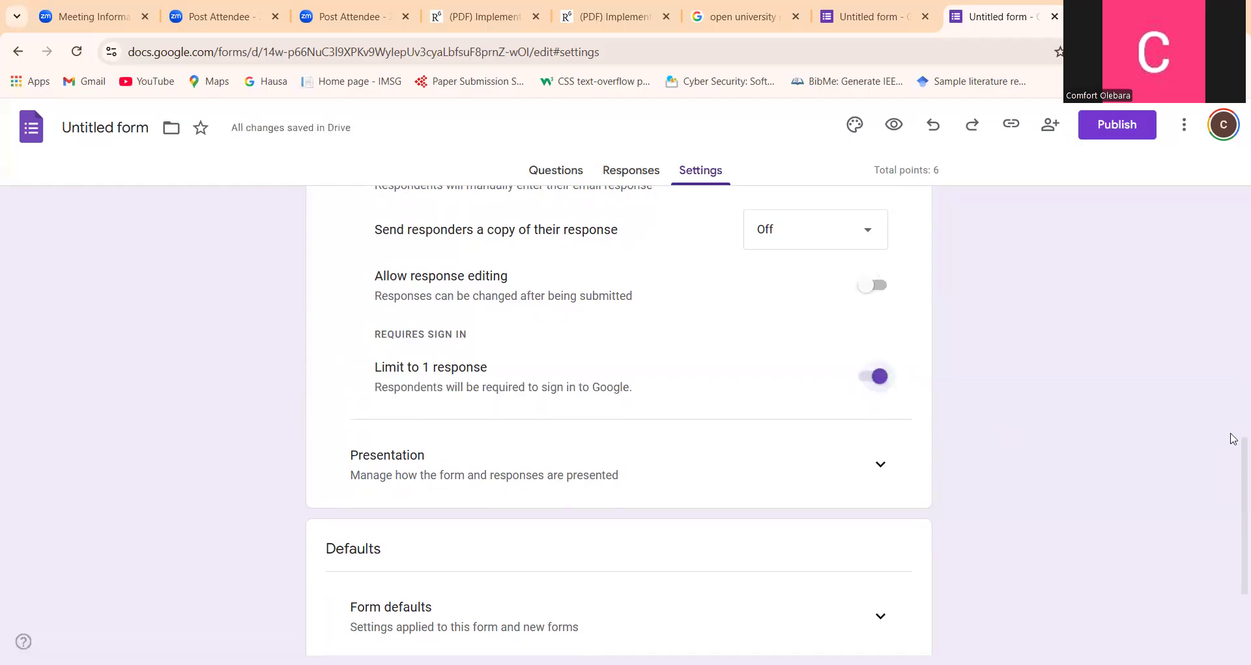
Review the form's presentation options and make questions required by default in the question defaults
scroll(1234, 489, "down", 2)
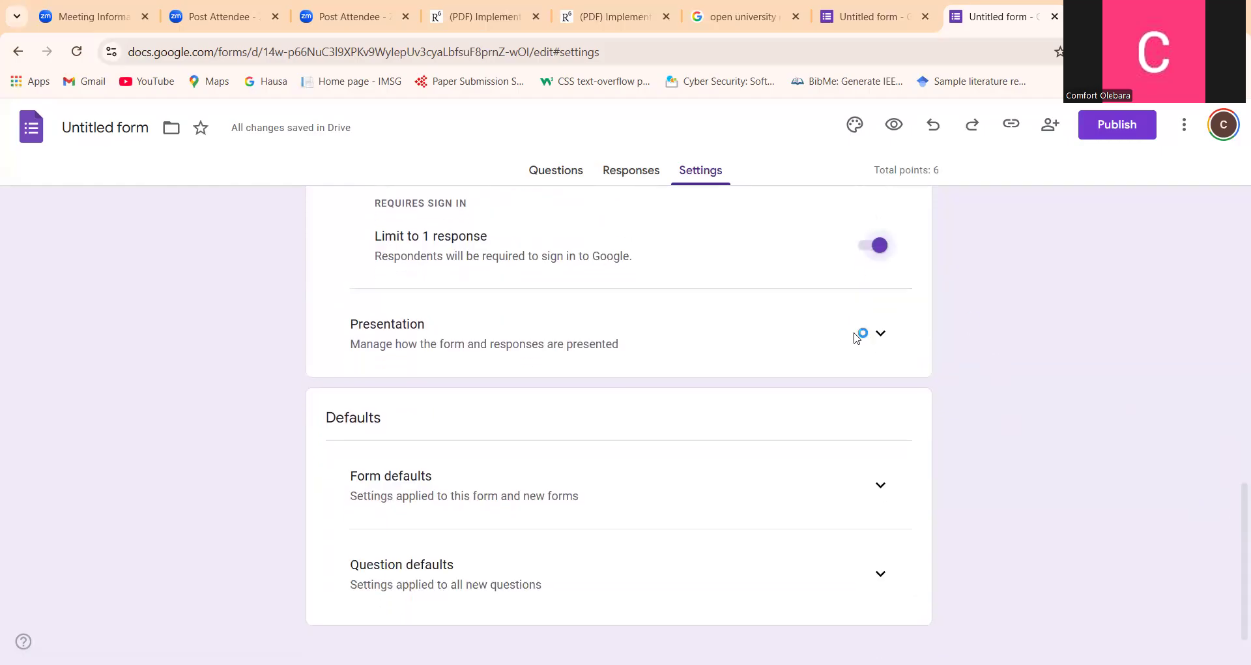
left_click(879, 336)
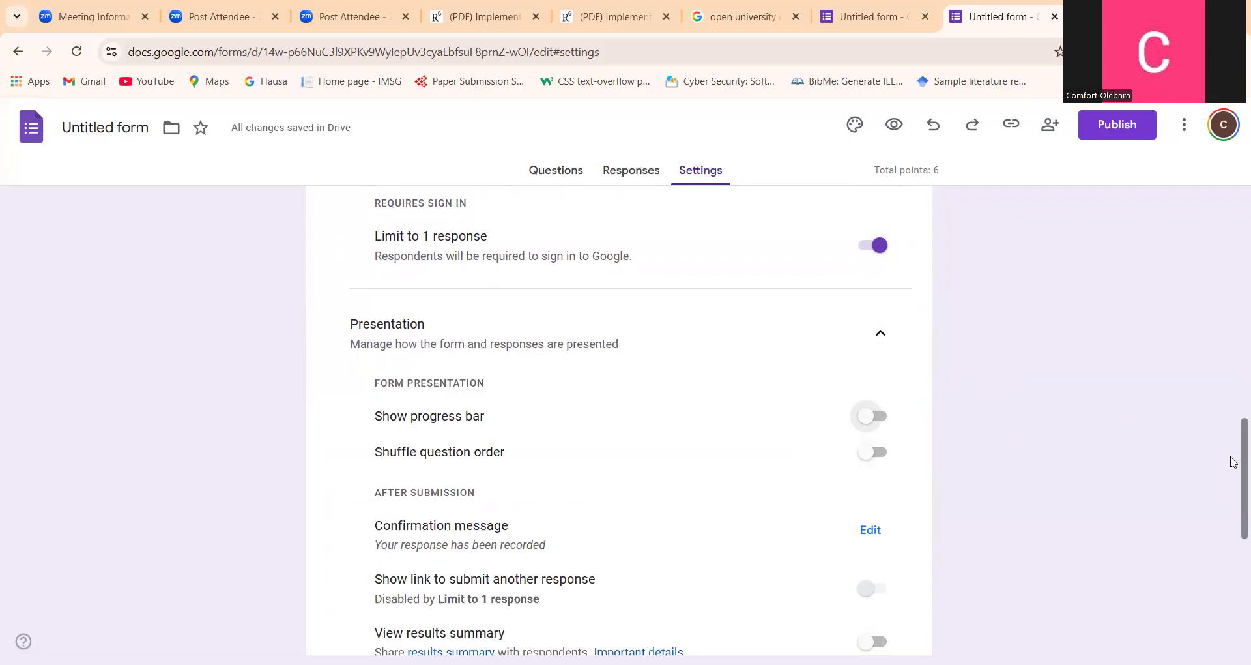
scroll(1234, 476, "down", 2)
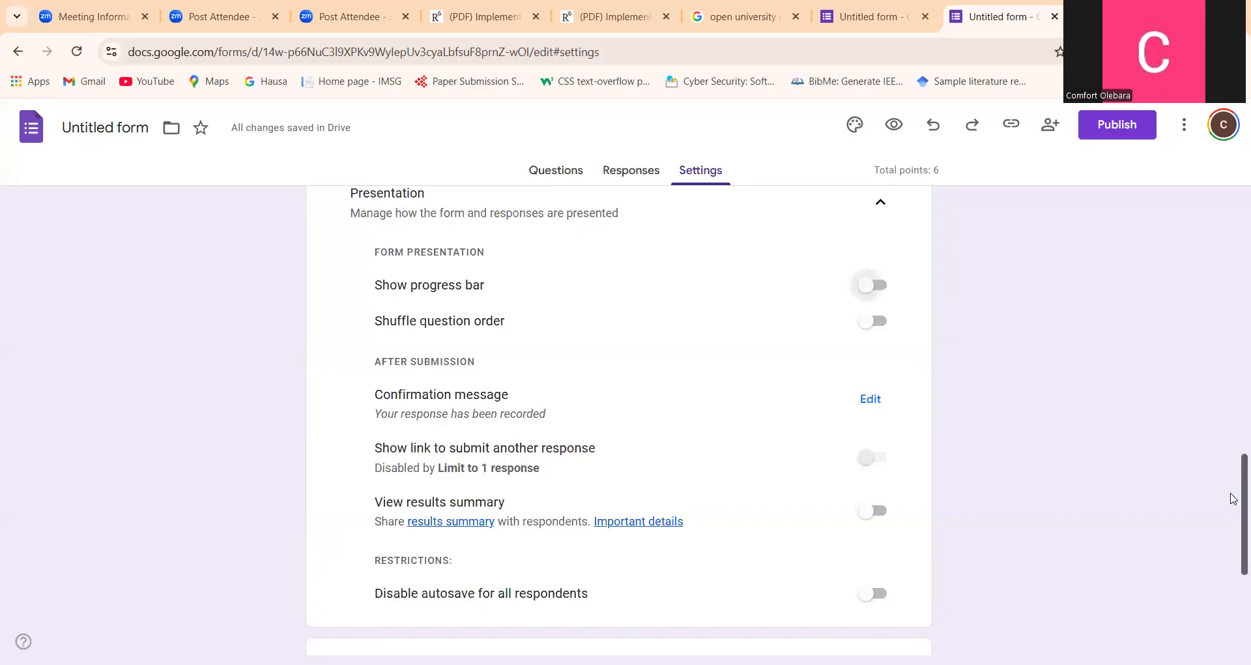
scroll(1233, 499, "down", 1)
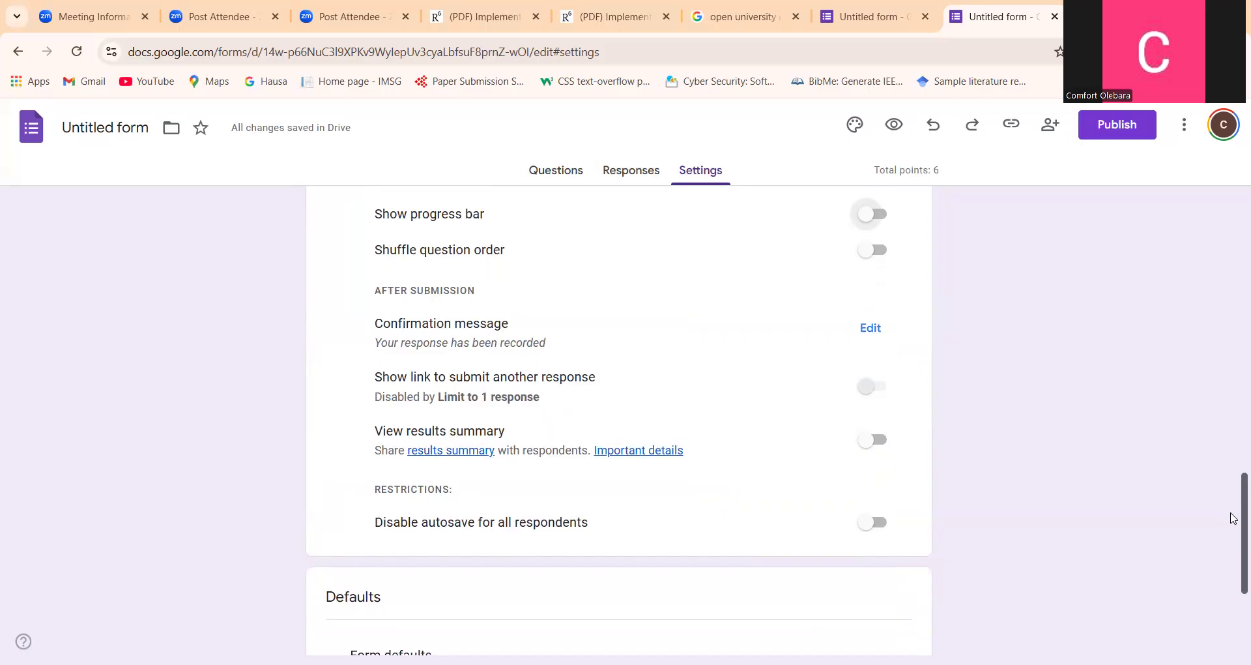
scroll(1233, 518, "down", 1)
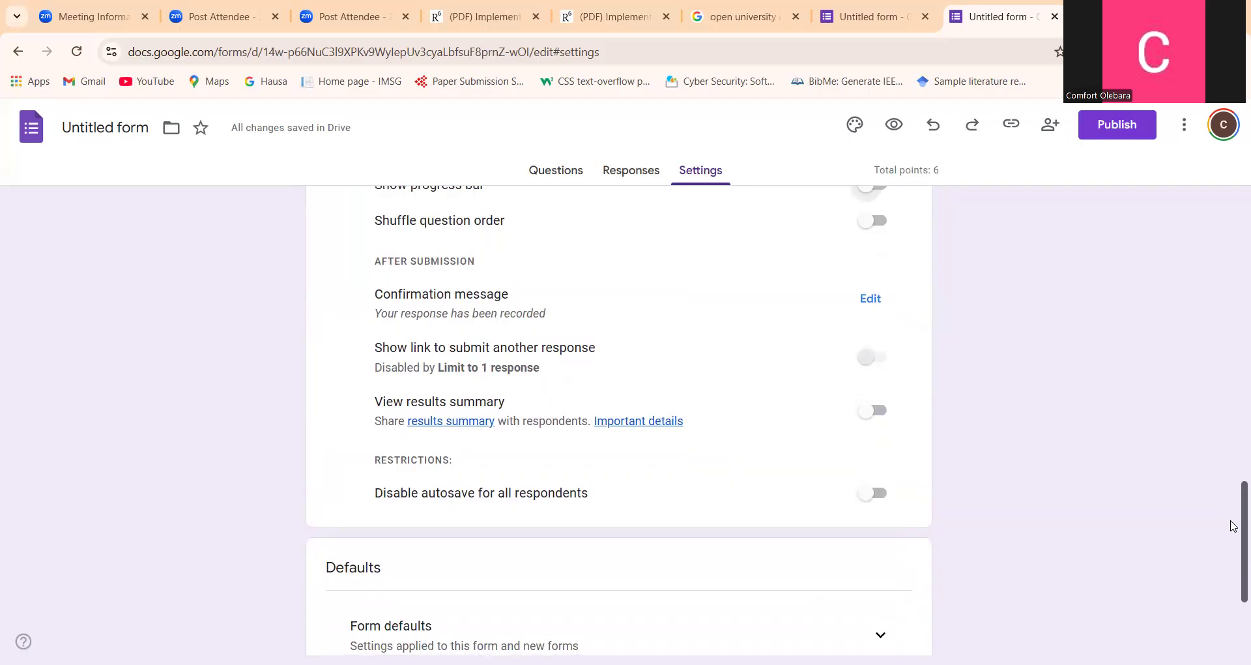
scroll(1233, 525, "down", 3)
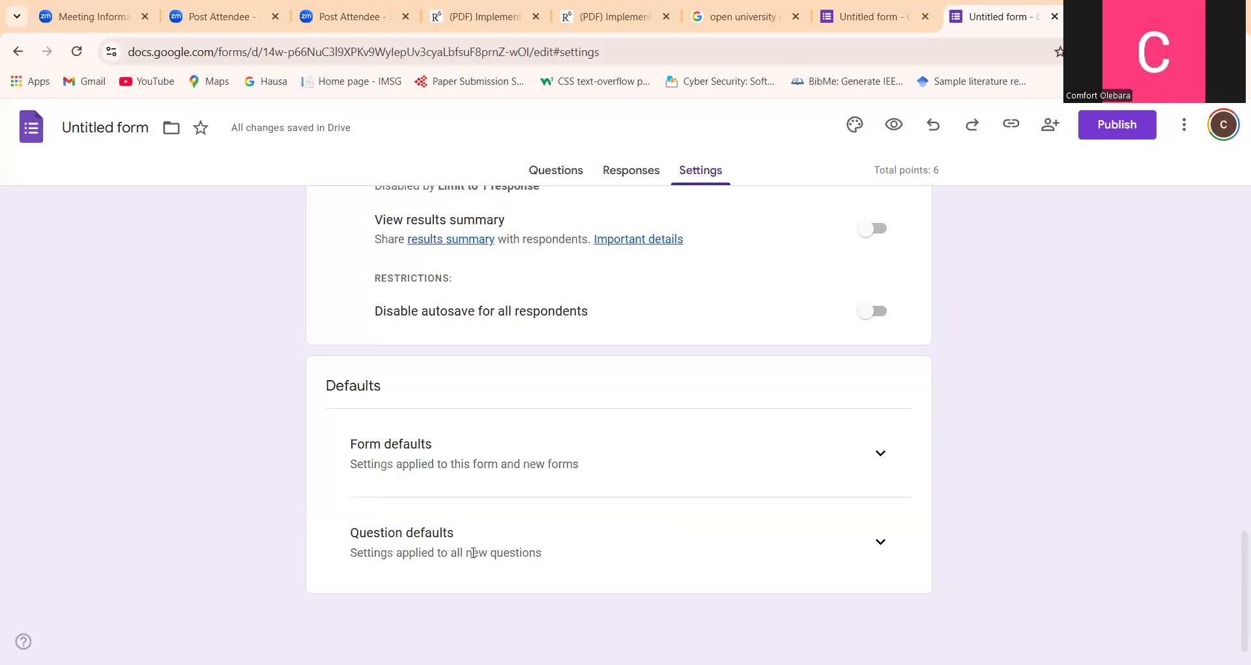
left_click(879, 545)
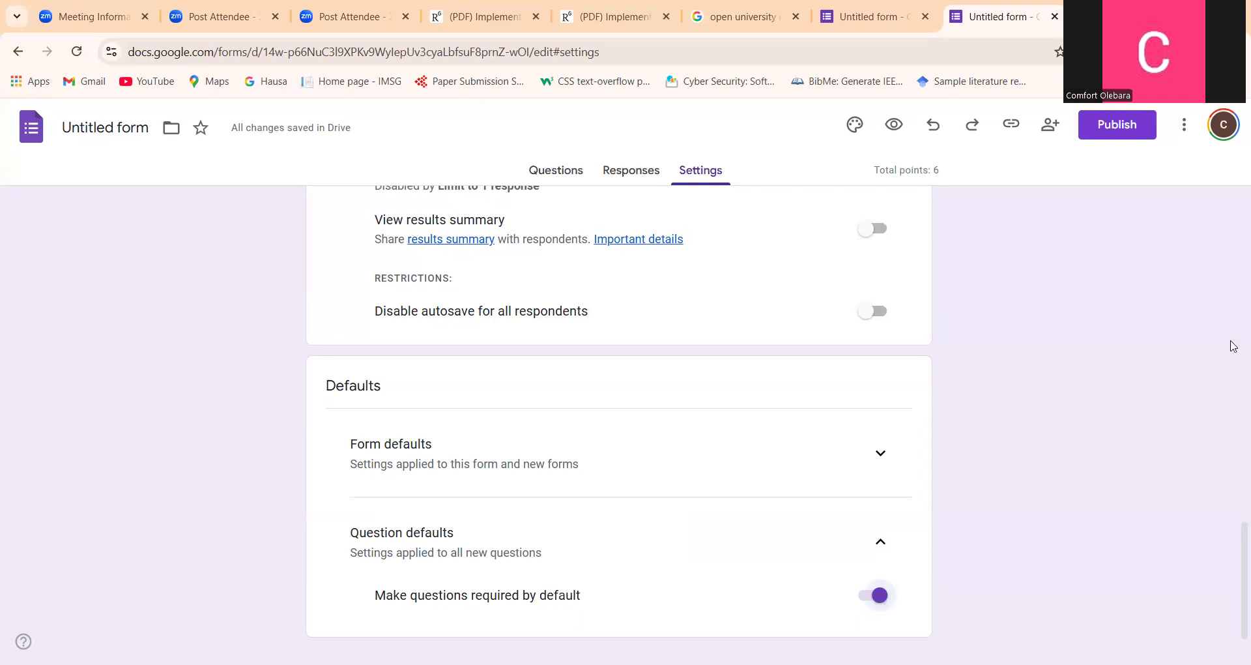
Look over the form's questions and check the default question point value in the quiz settings
left_click(554, 174)
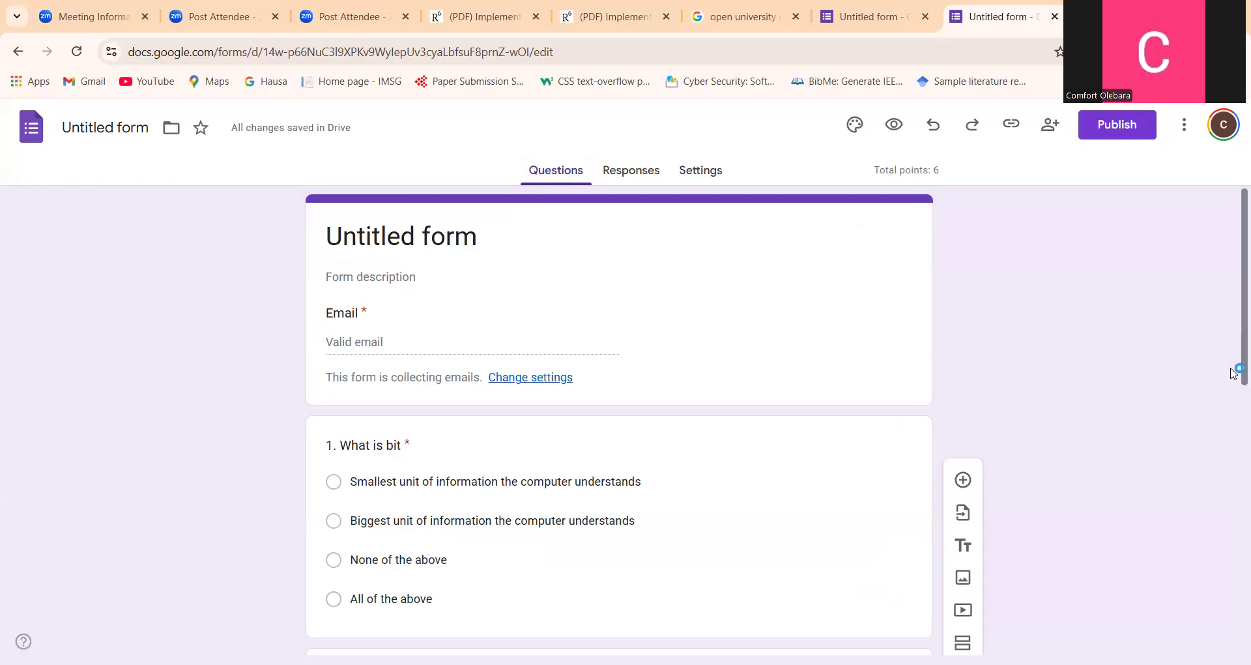
left_click_drag(1234, 373, 1237, 424)
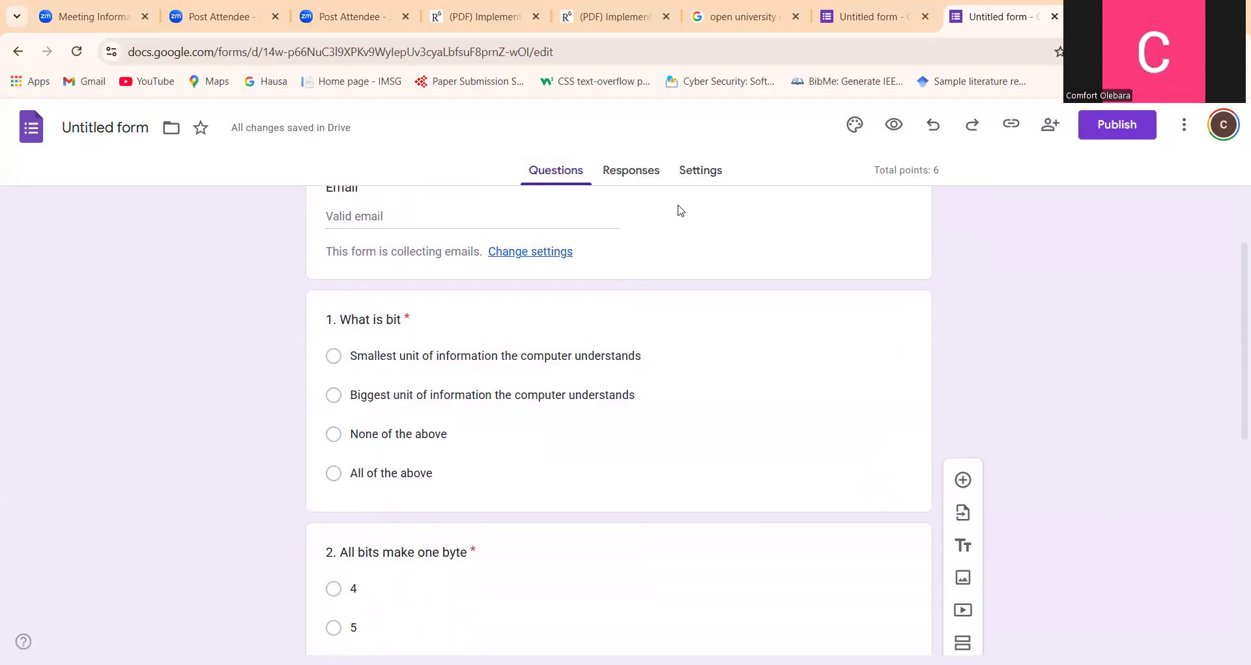
left_click(711, 177)
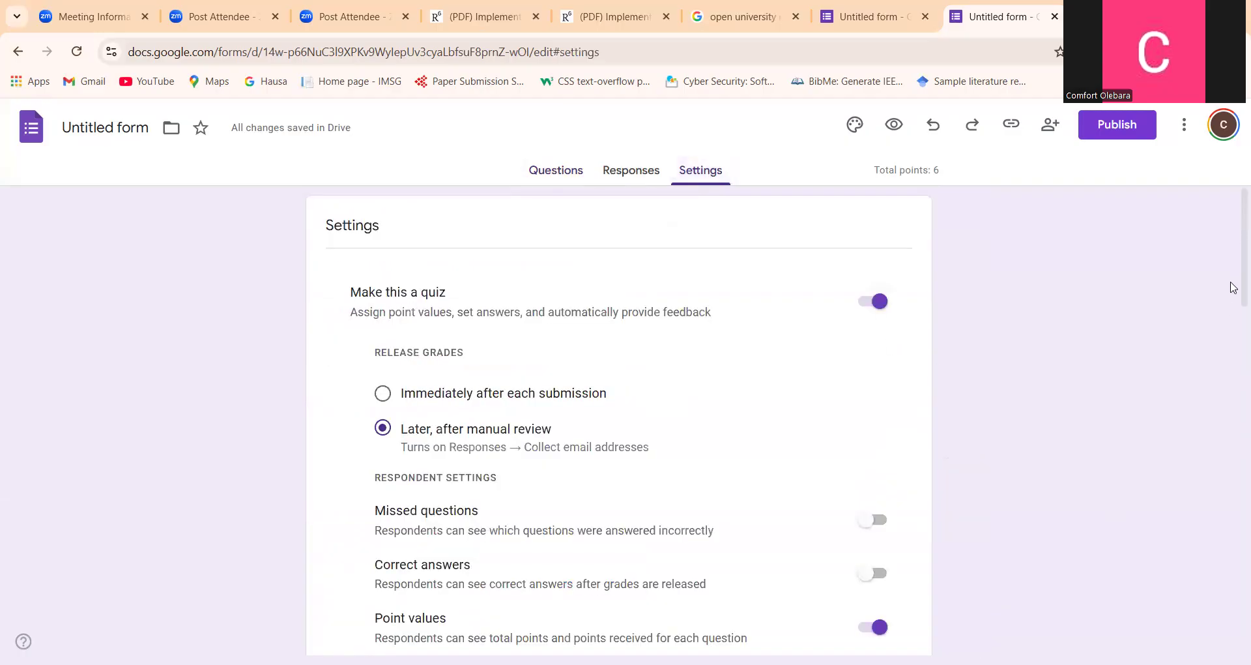
left_click_drag(1233, 287, 1233, 383)
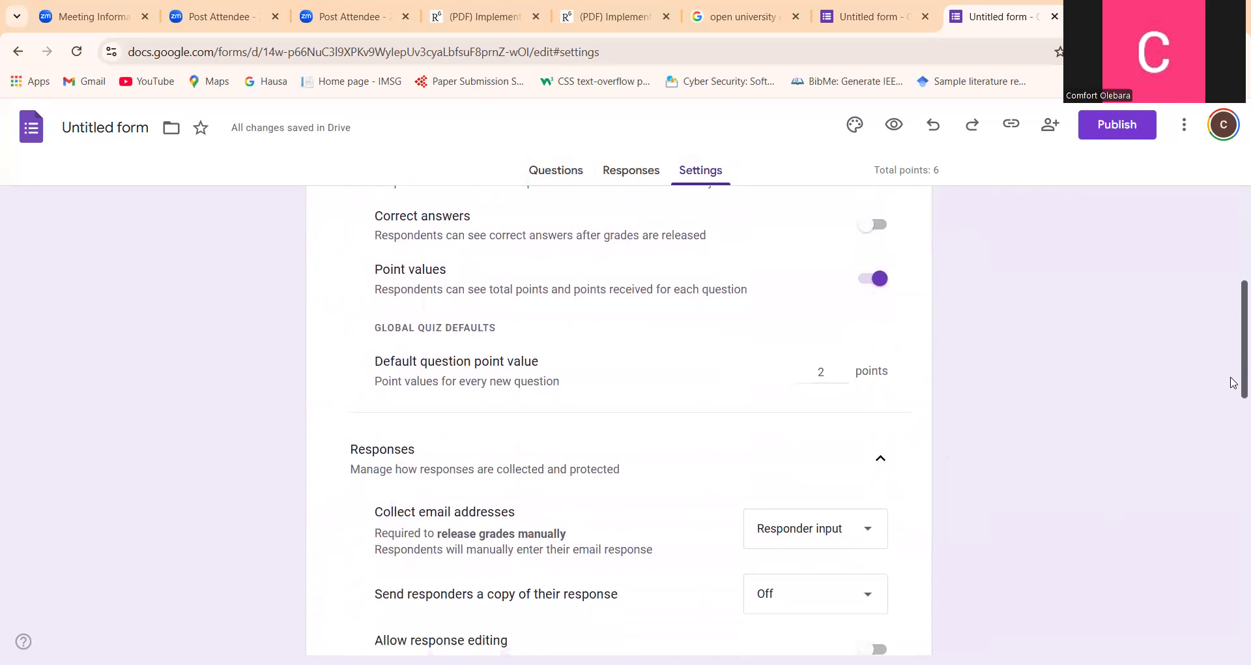
double_click(843, 376)
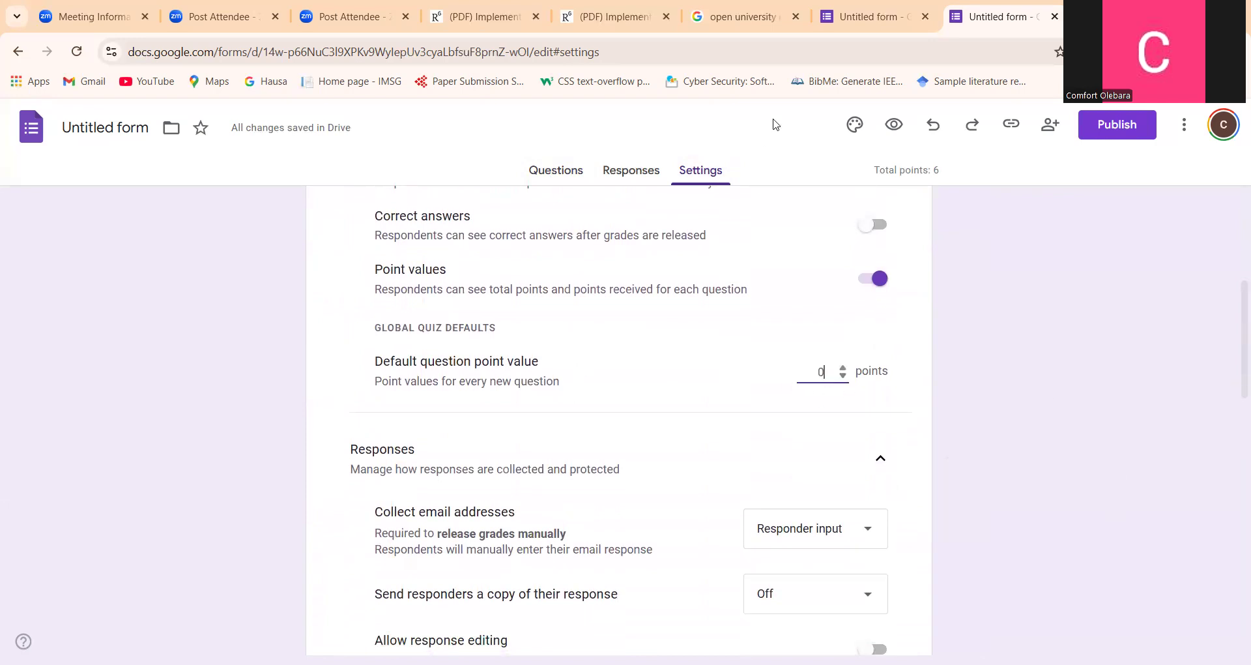
left_click(558, 173)
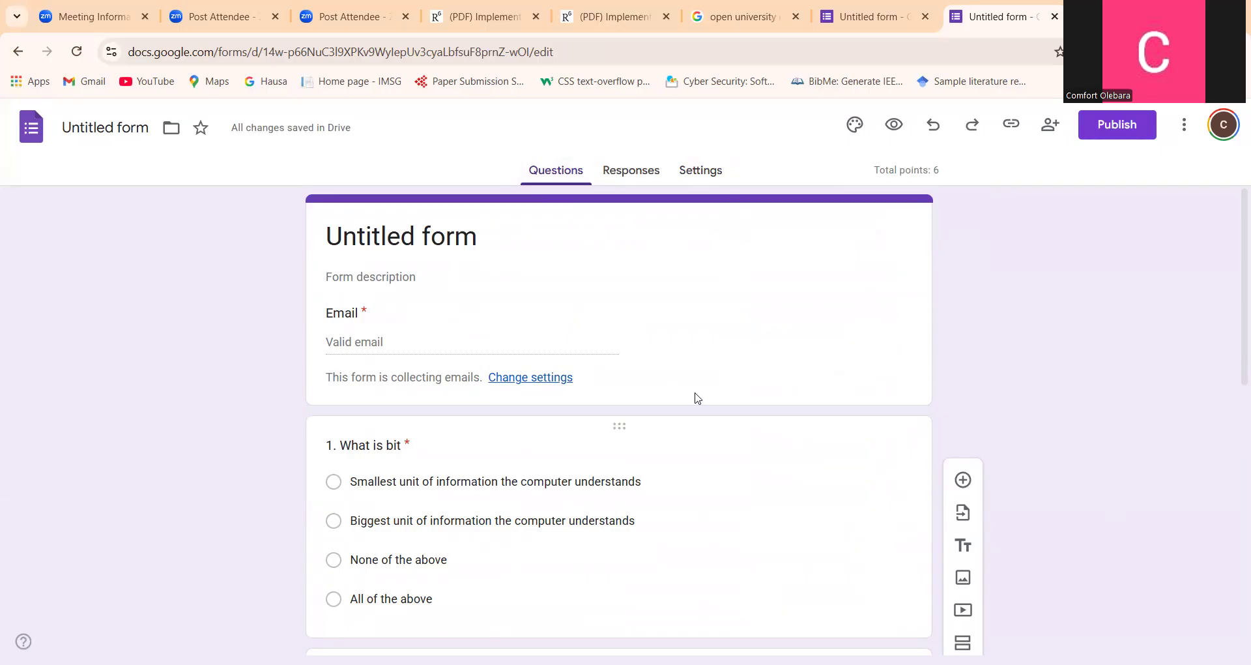
left_click(699, 174)
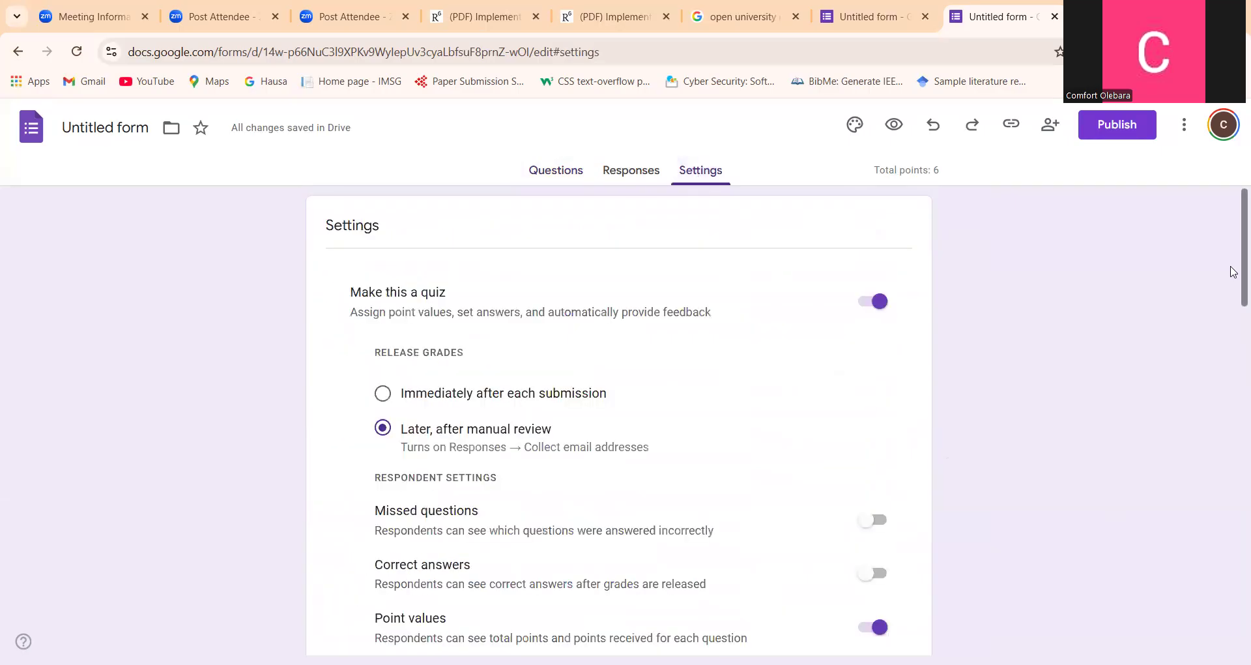
scroll(1232, 284, "down", 2)
left_click_drag(1233, 301, 1233, 197)
Mark "Smallest unit of information the computer understands" as the correct answer in question 1's answer key
left_click(554, 183)
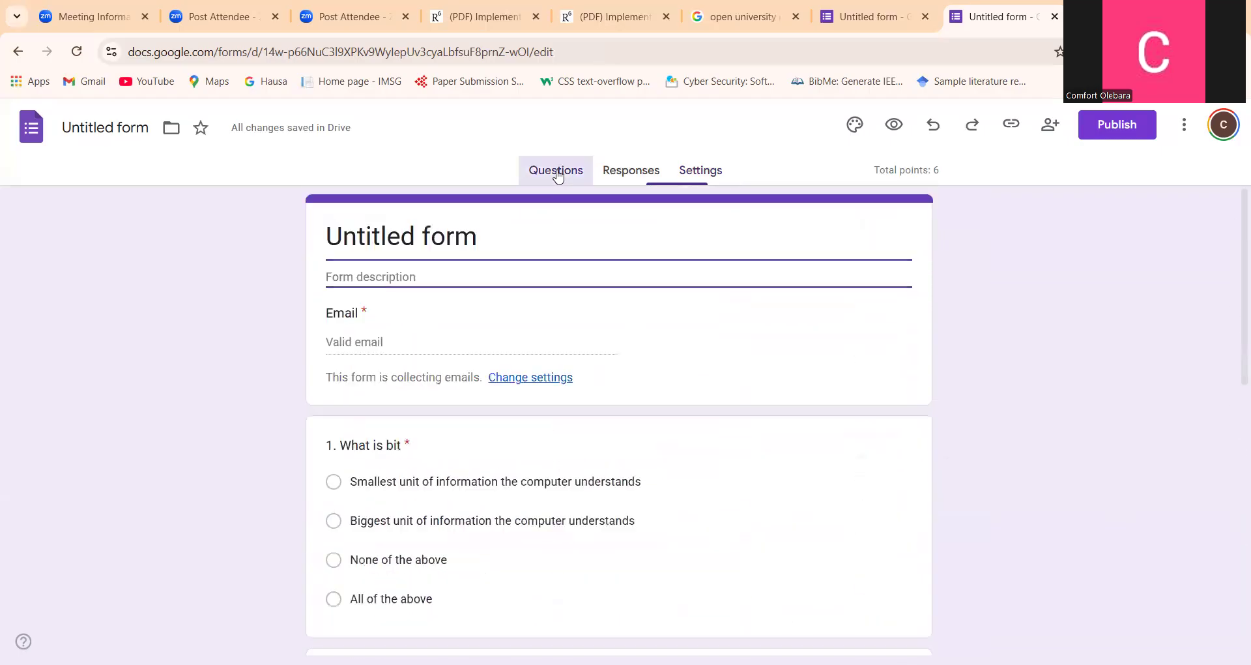
left_click(347, 450)
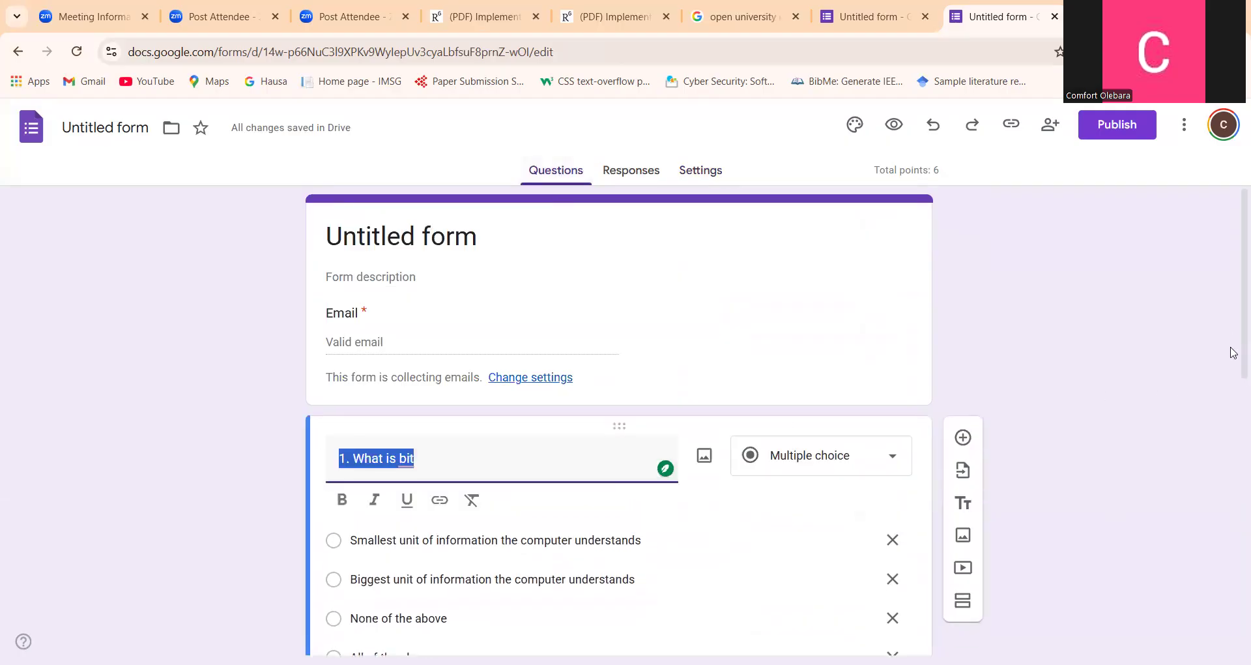
left_click_drag(1234, 329, 1233, 431)
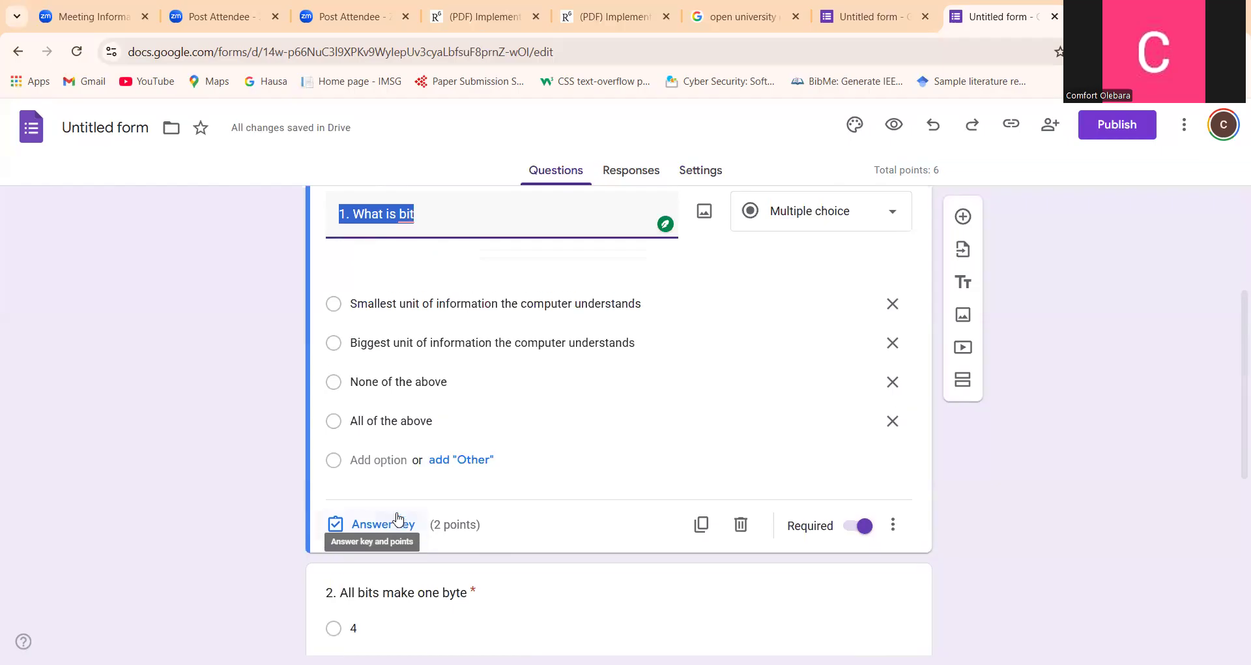
left_click(398, 518)
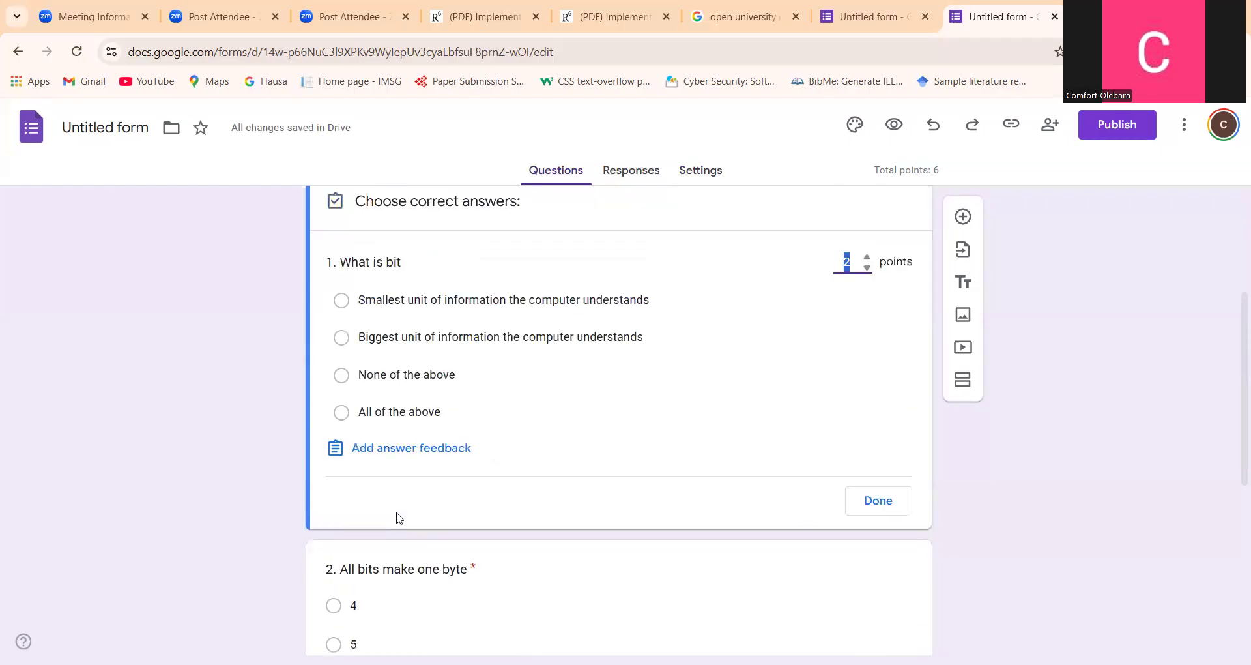
left_click(341, 300)
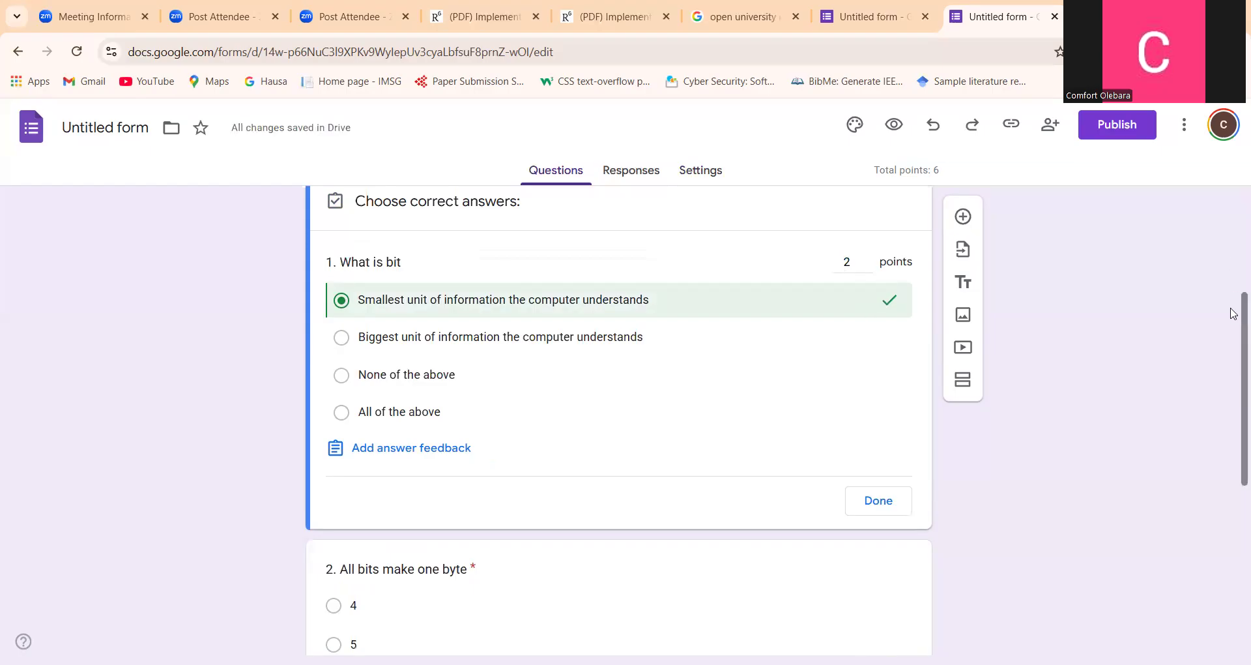
left_click_drag(1233, 313, 1233, 403)
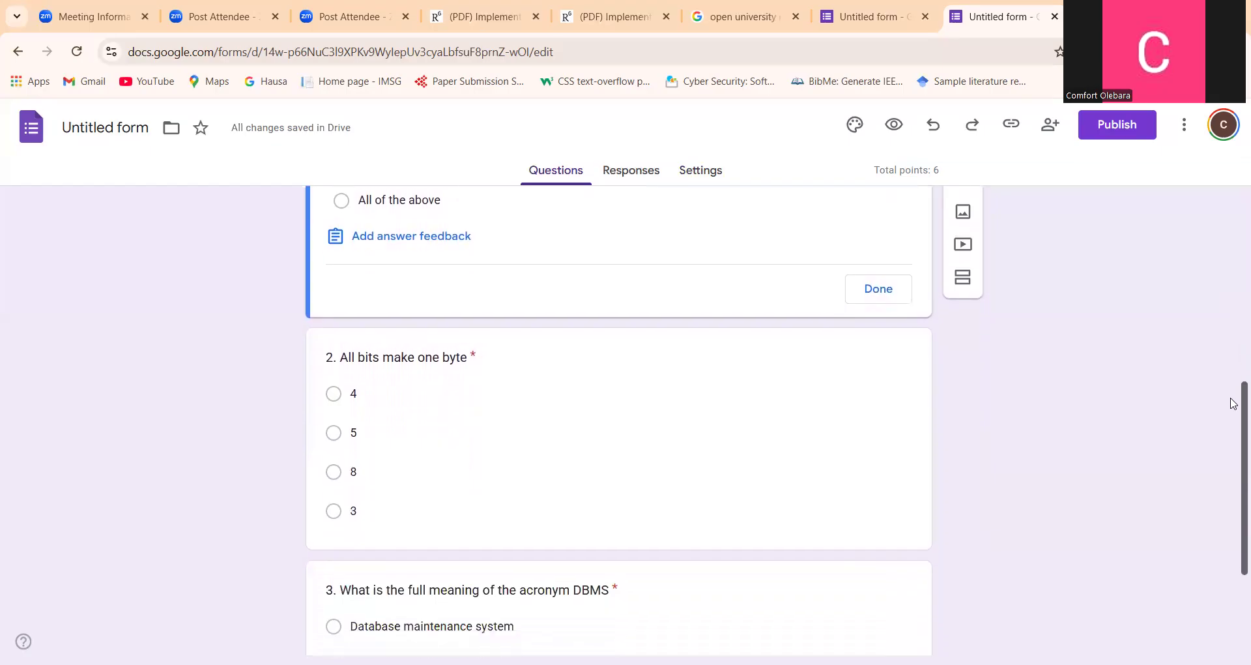
left_click(870, 295)
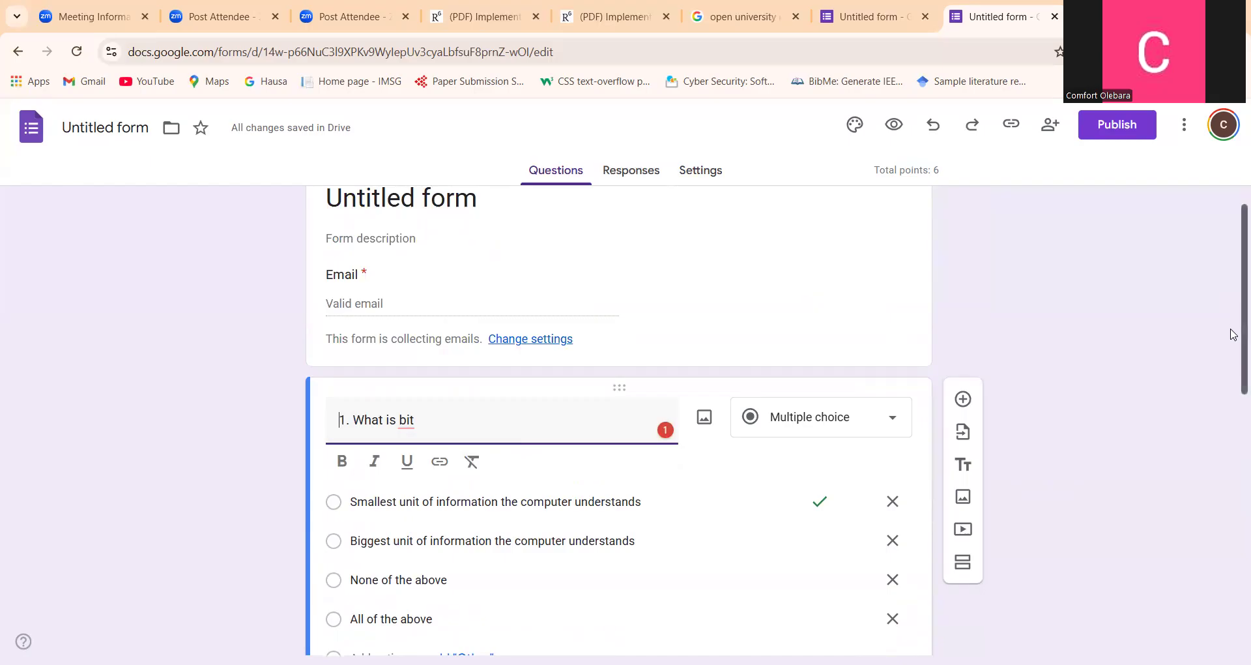
Mark 8 as the correct answer in the answer key of question 2, "All bits make one byte"
scroll(1235, 330, "down", 3)
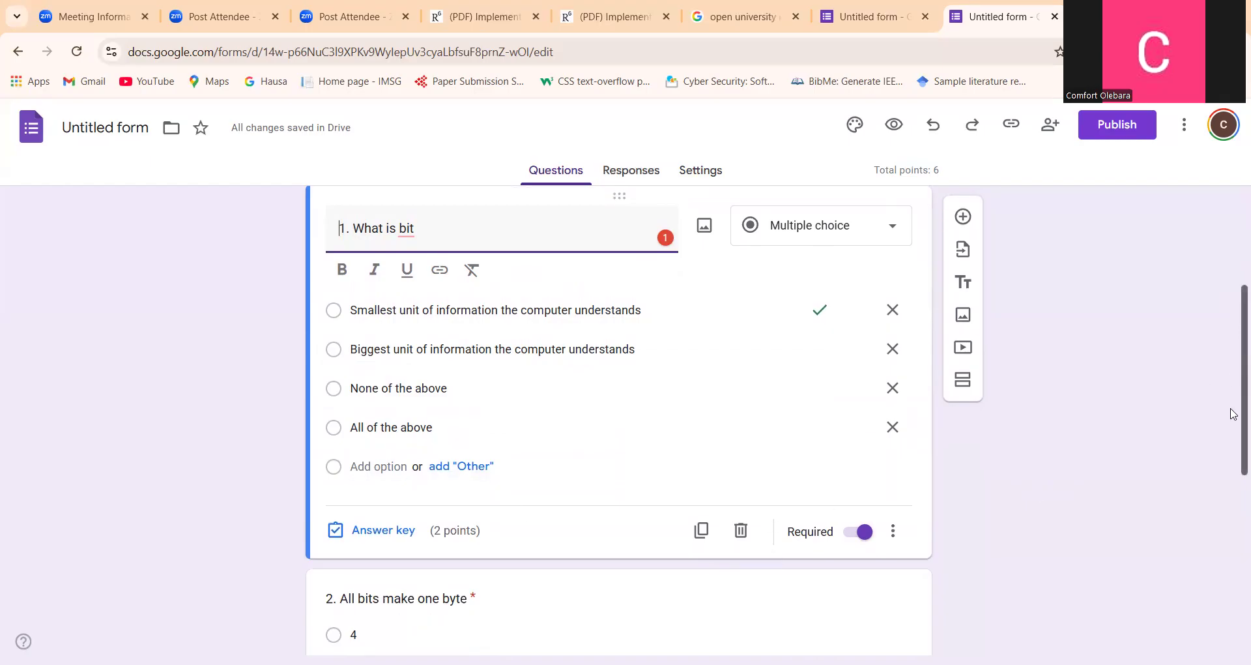
left_click_drag(1235, 381, 1236, 476)
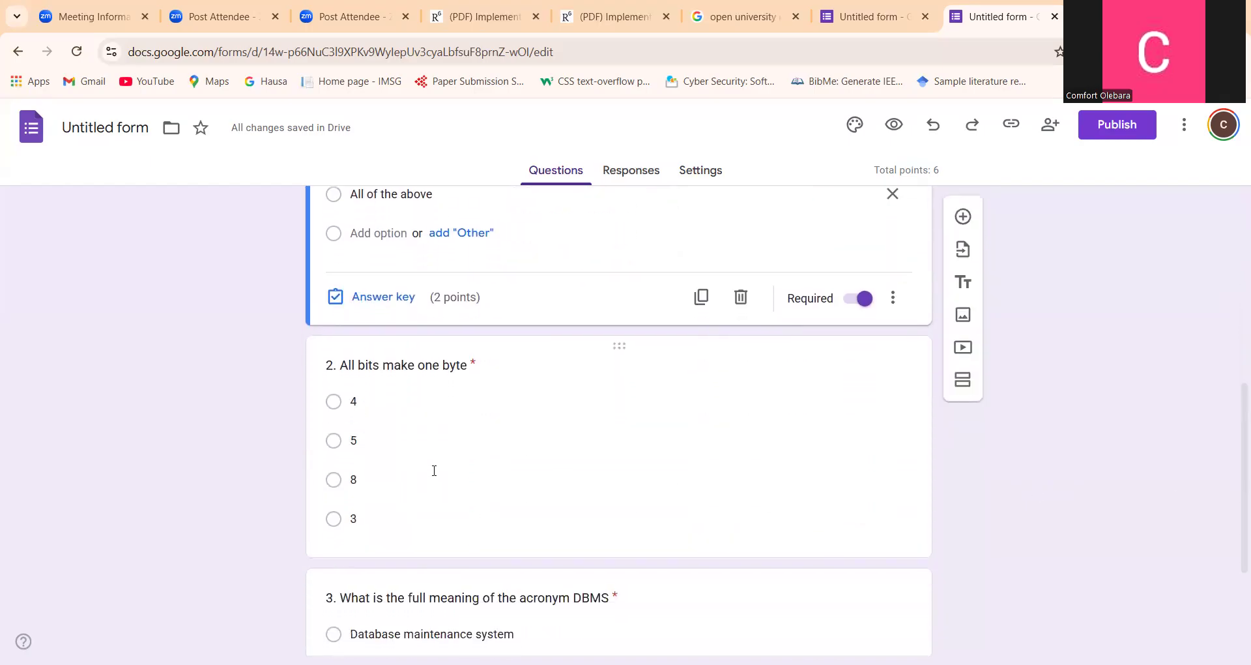
left_click(338, 479)
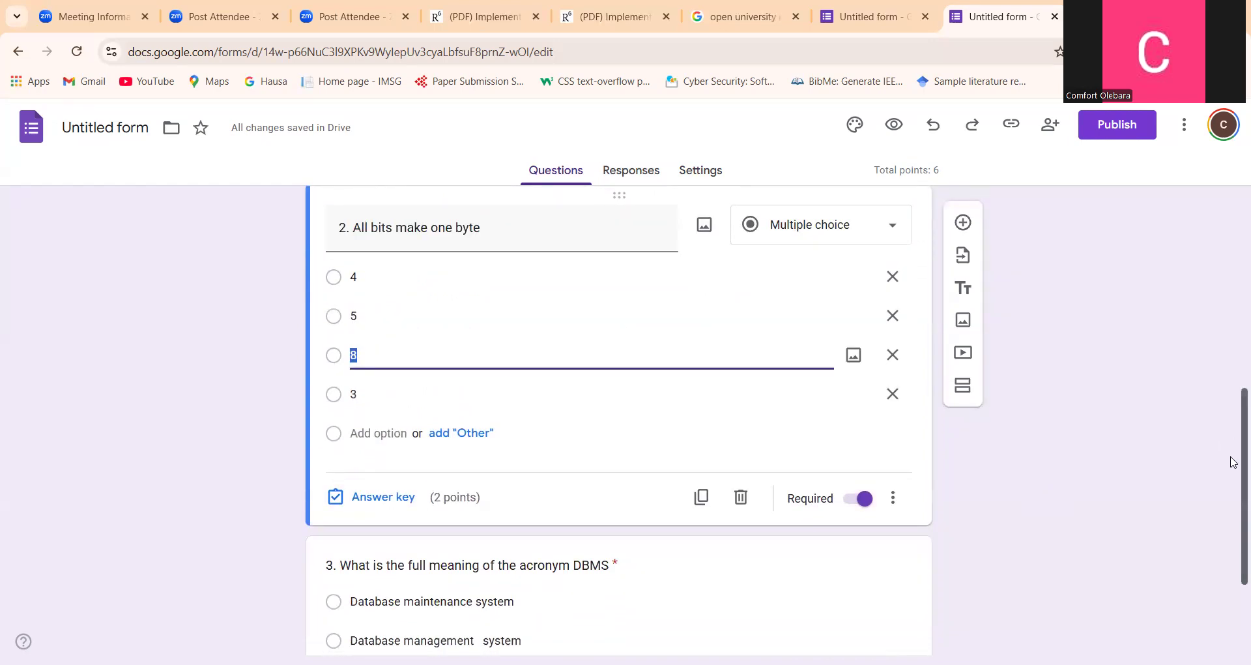
scroll(1233, 462, "up", 1)
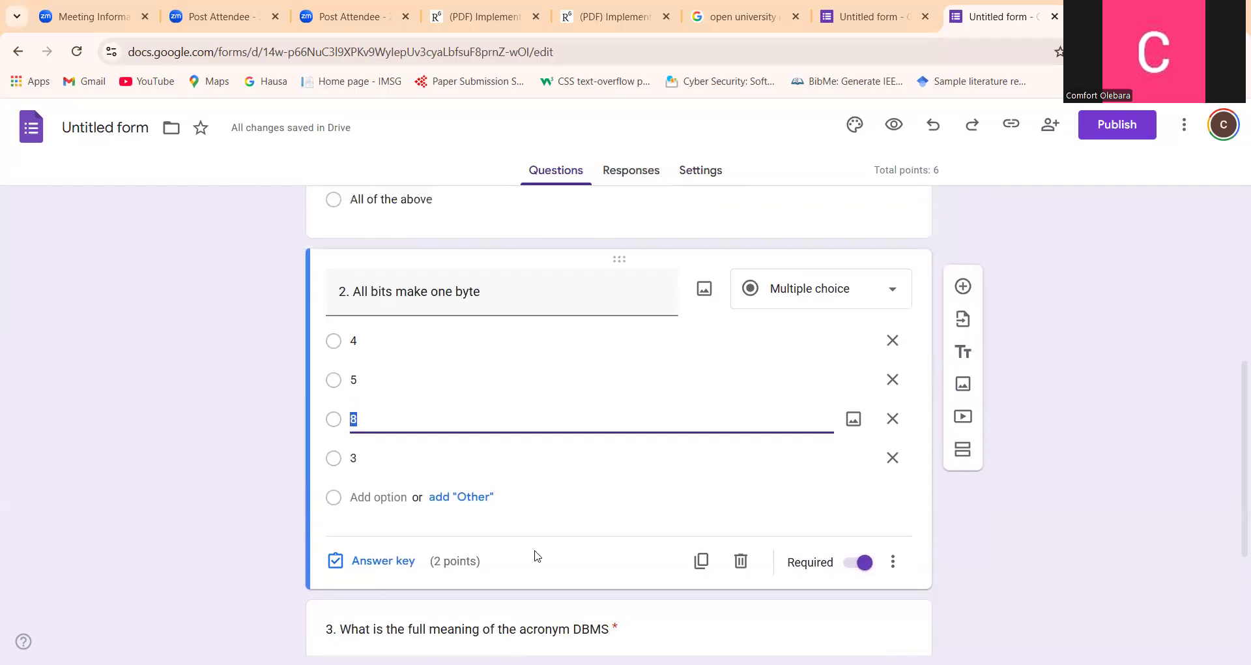
left_click(400, 562)
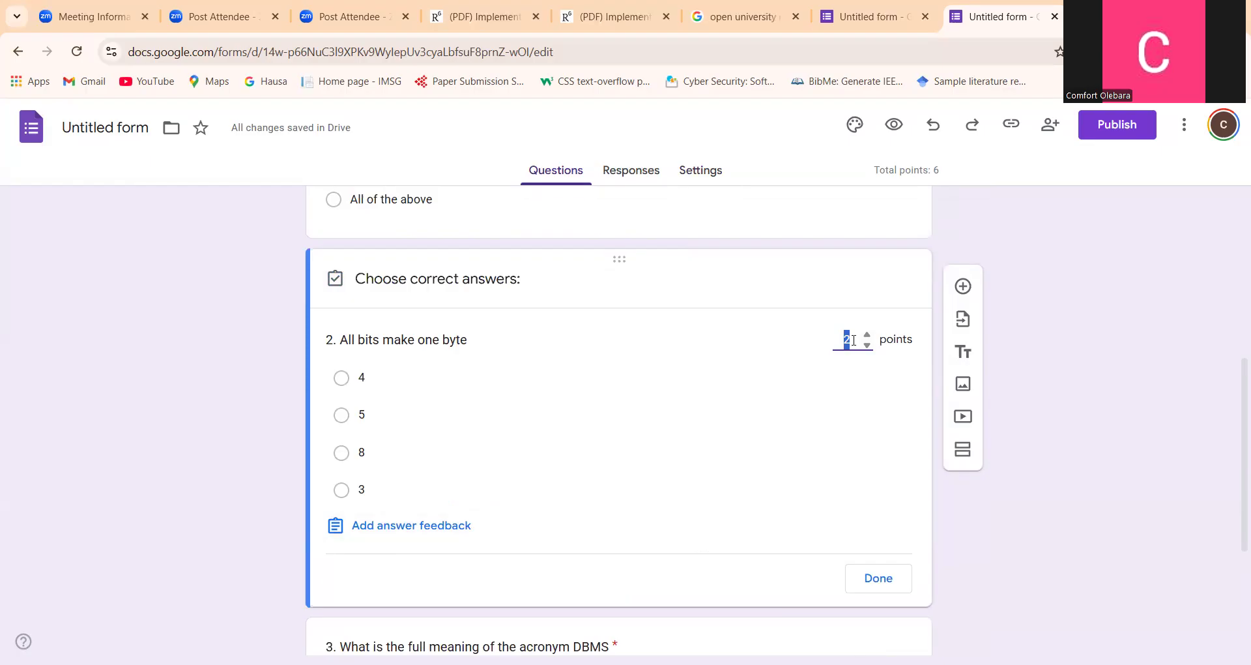
left_click(341, 453)
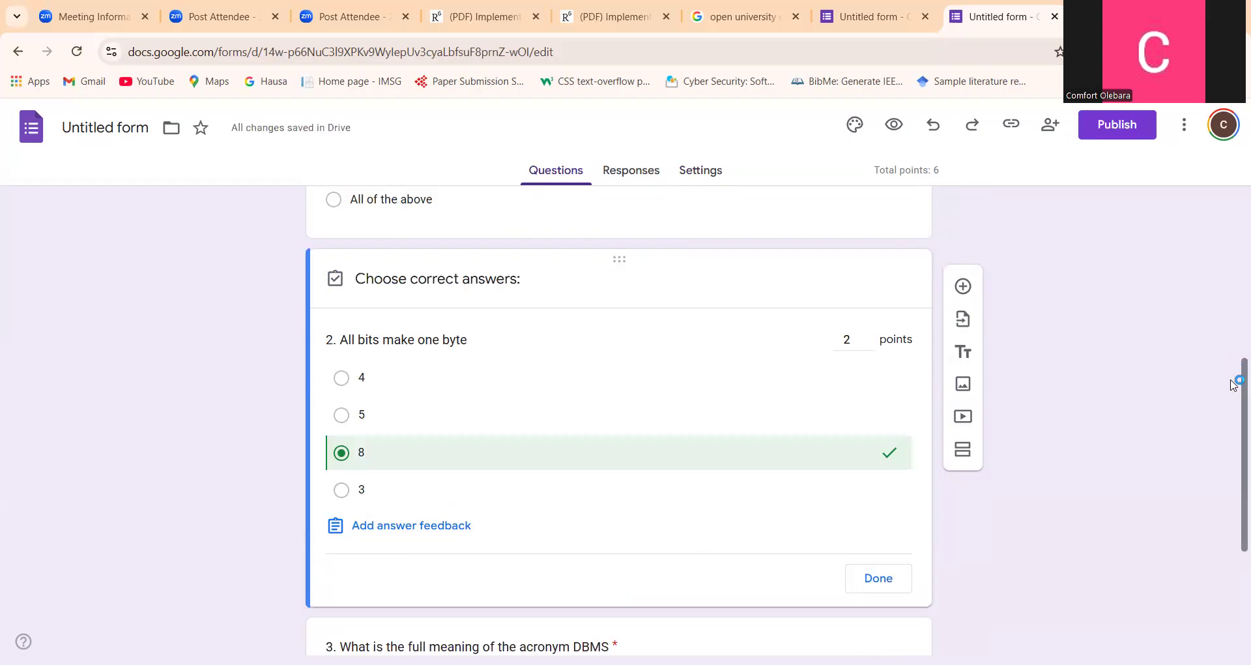
left_click_drag(1233, 384, 1233, 498)
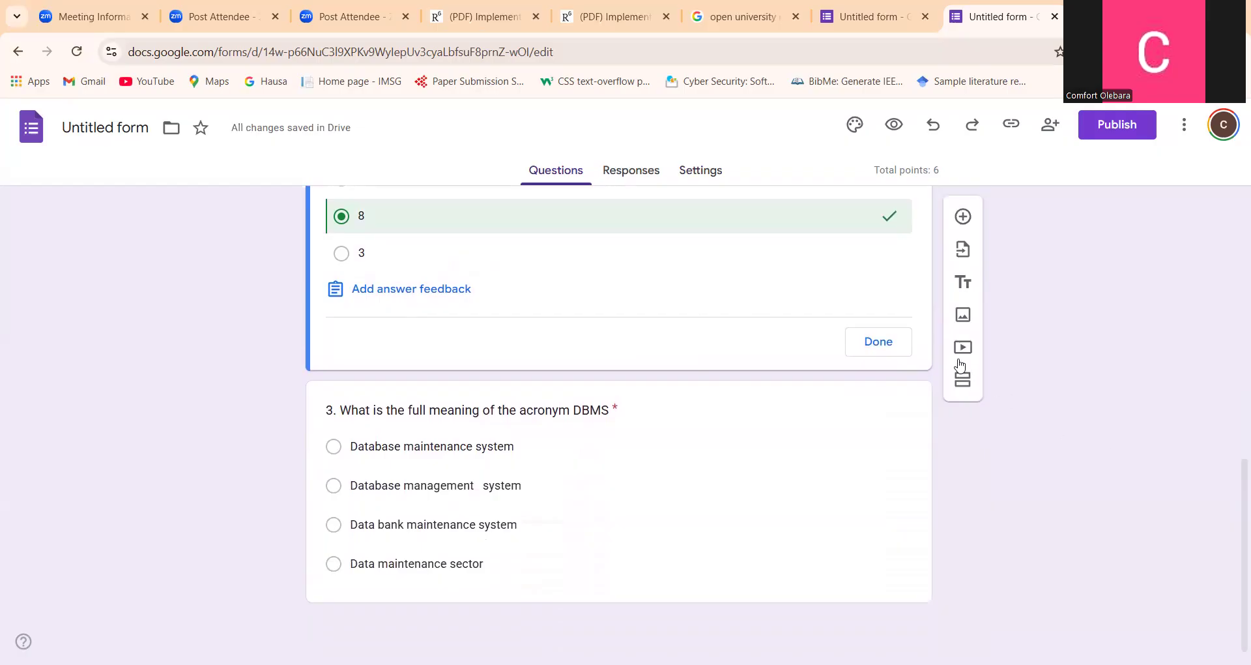
left_click(879, 350)
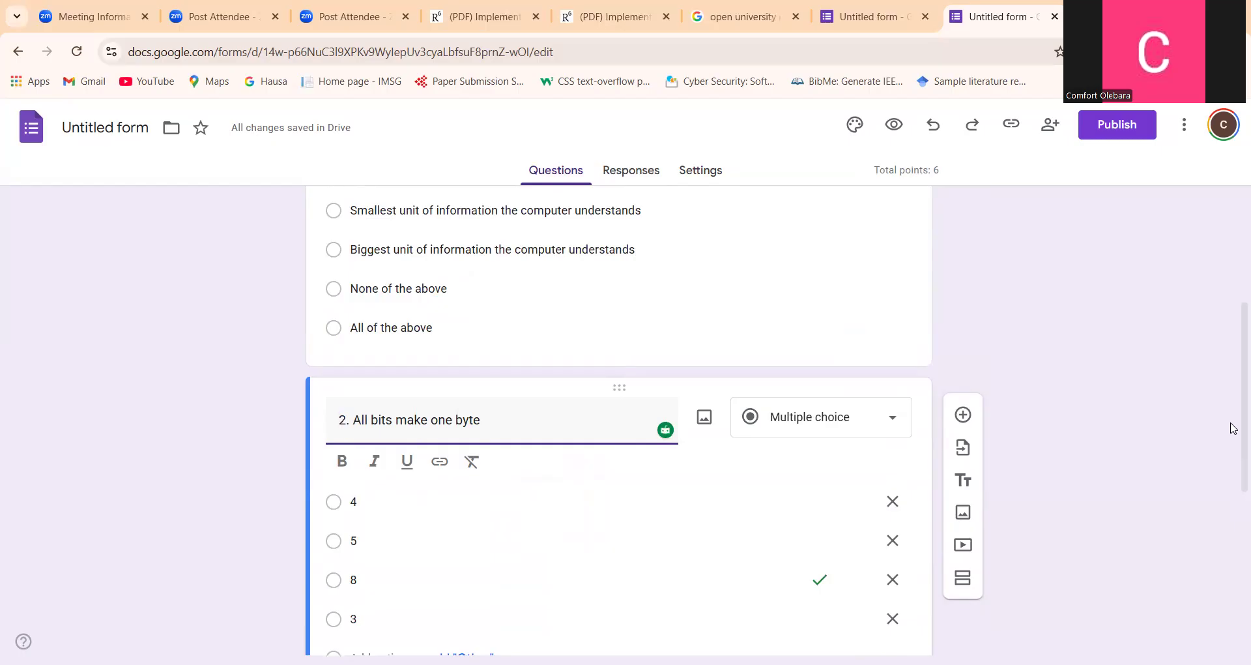
Mark "Database management system" as the correct answer in question 3's answer key
scroll(1233, 456, "down", 3)
scroll(1235, 580, "down", 2)
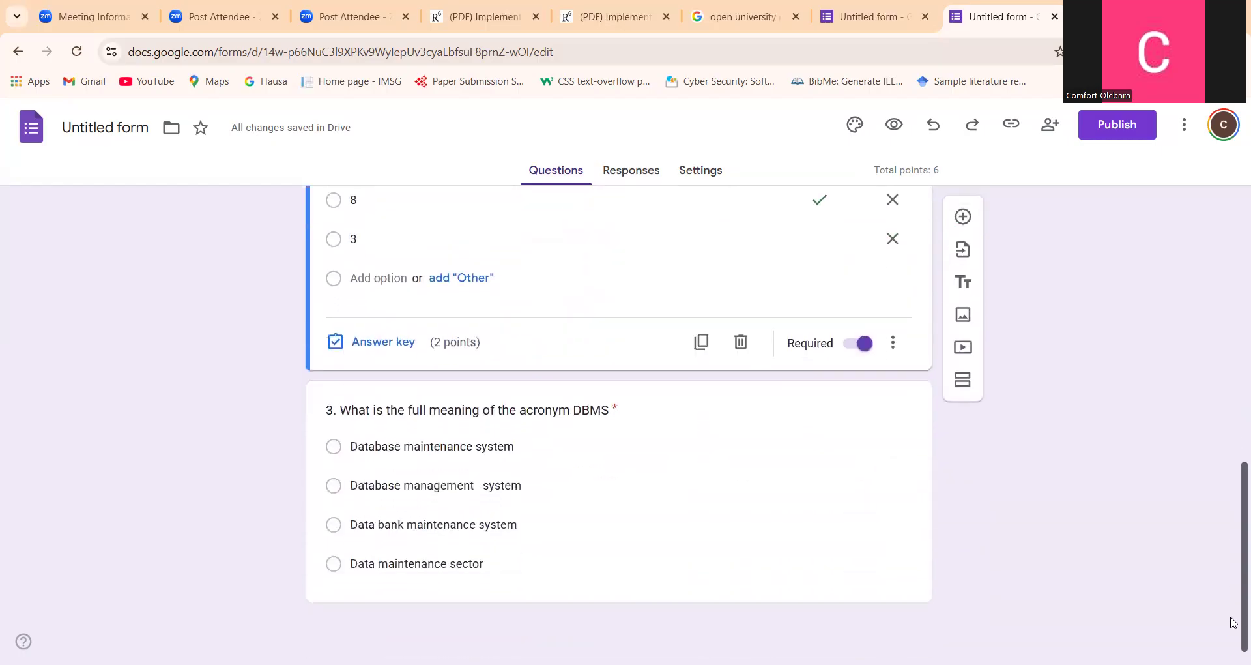
left_click(350, 422)
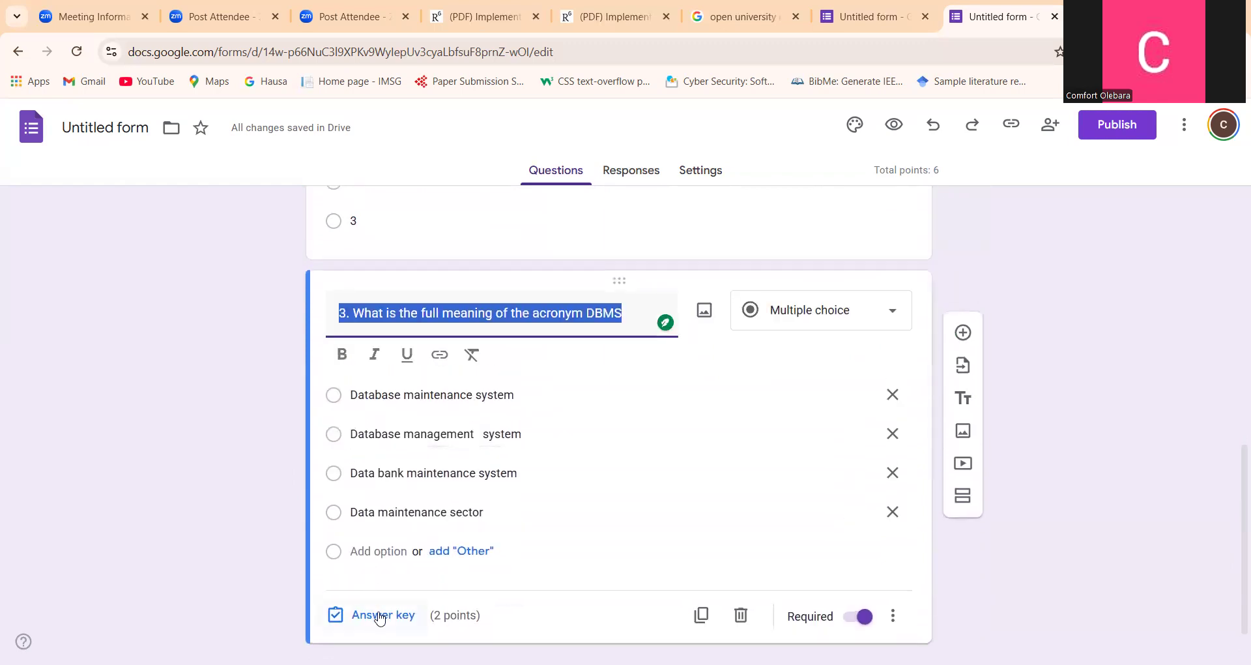
left_click(367, 615)
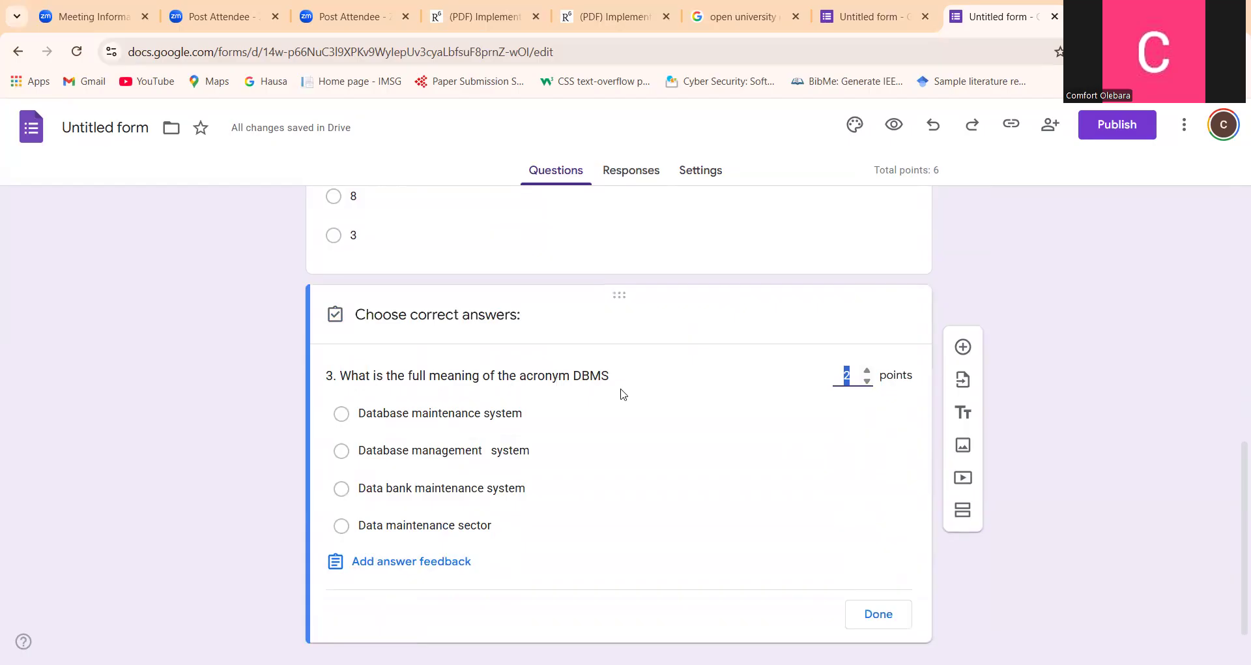
left_click(340, 451)
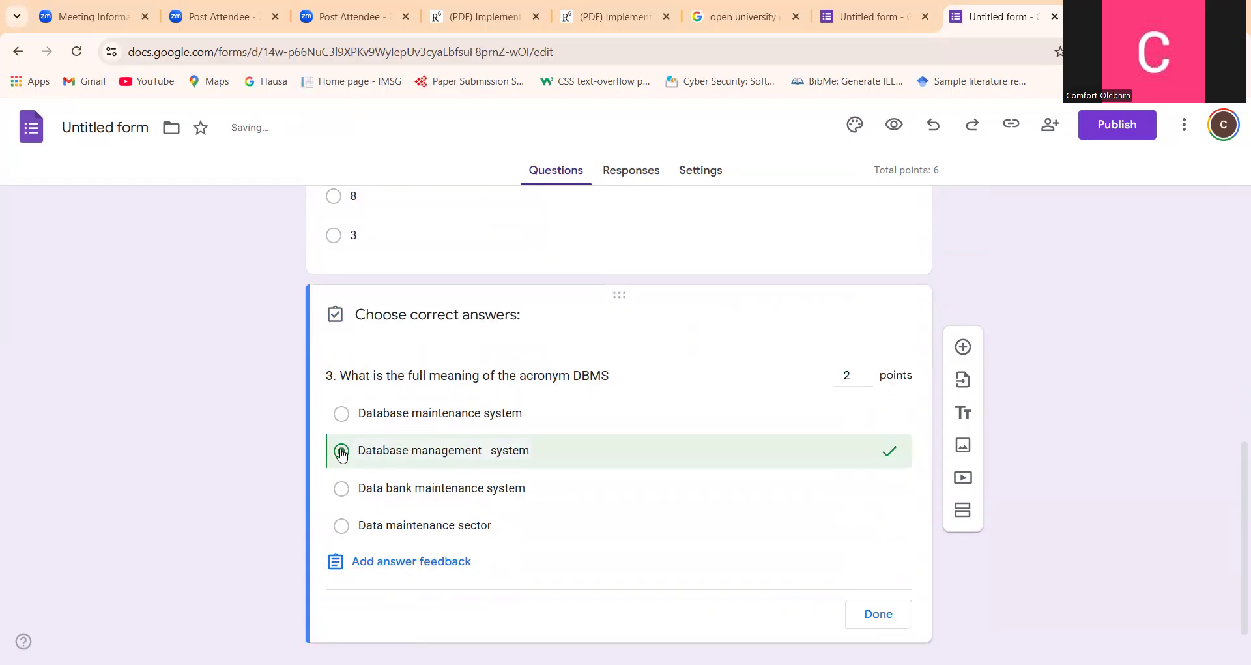
left_click(873, 613)
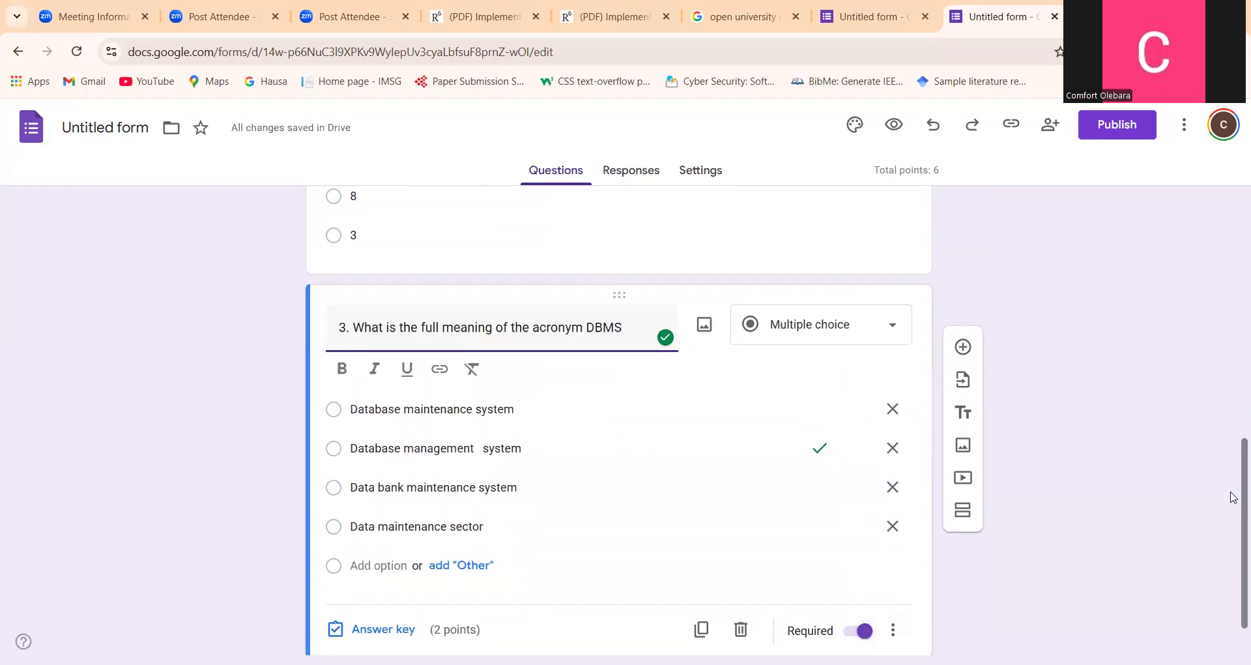
Add a question titled "4. Department" below question 3 and make it multiple choice
scroll(1234, 521, "down", 1)
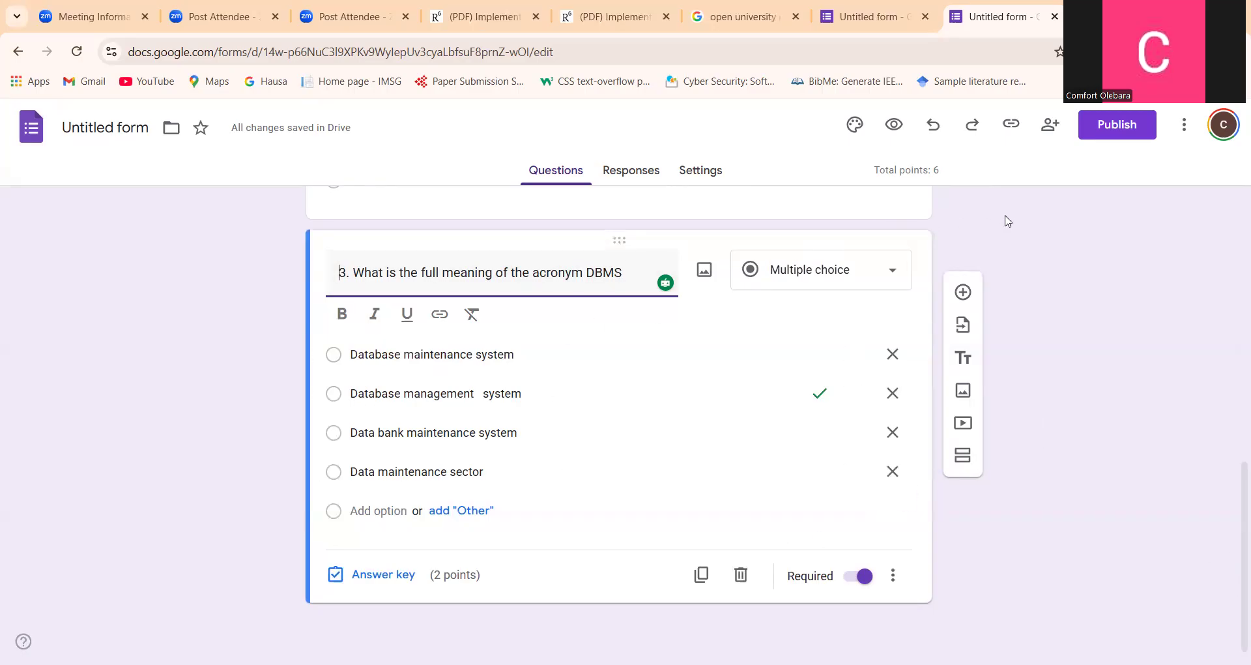
left_click(968, 292)
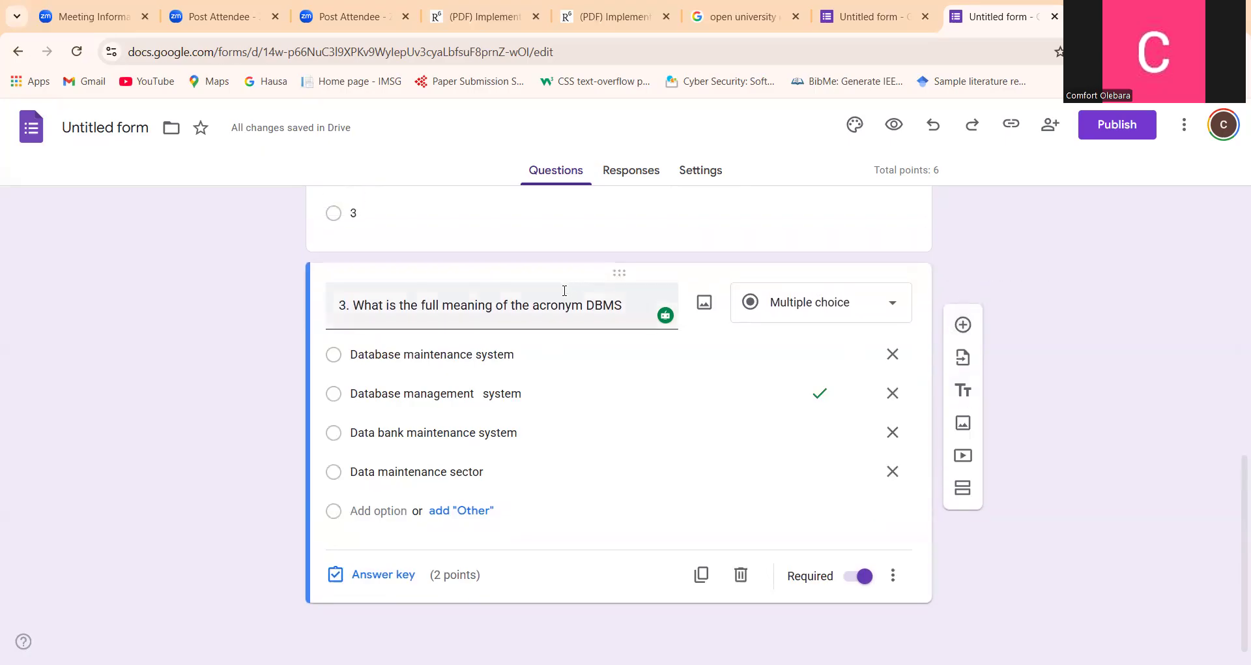
triple_click(581, 306)
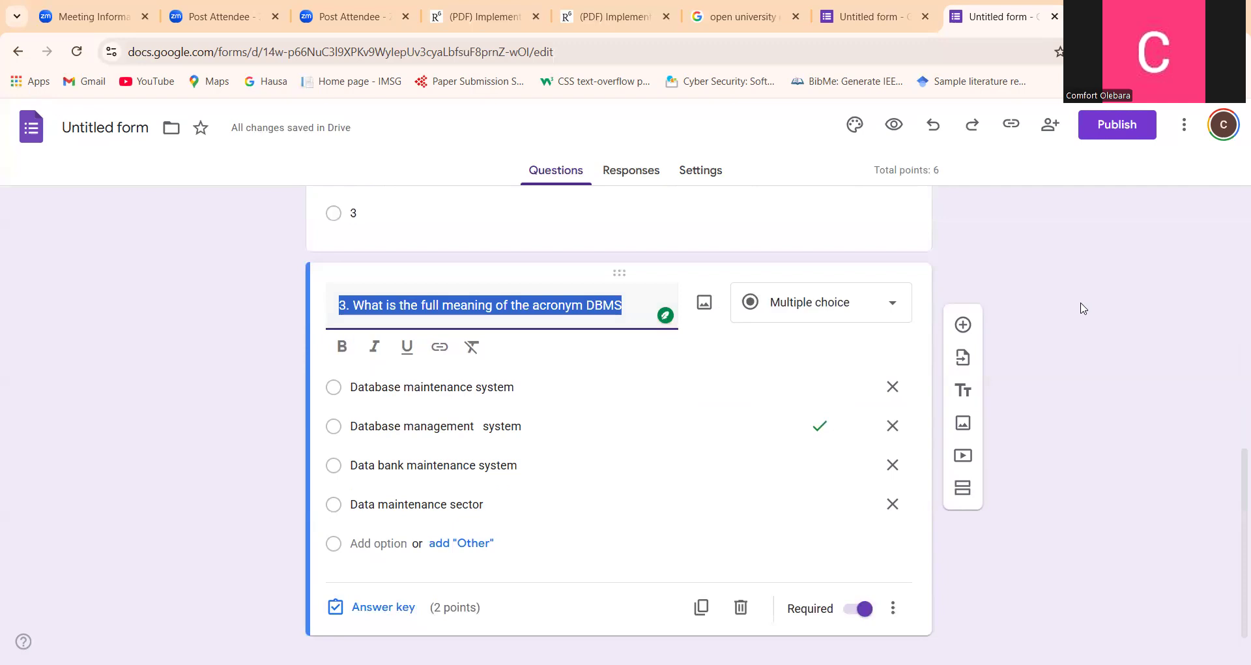
left_click(964, 325)
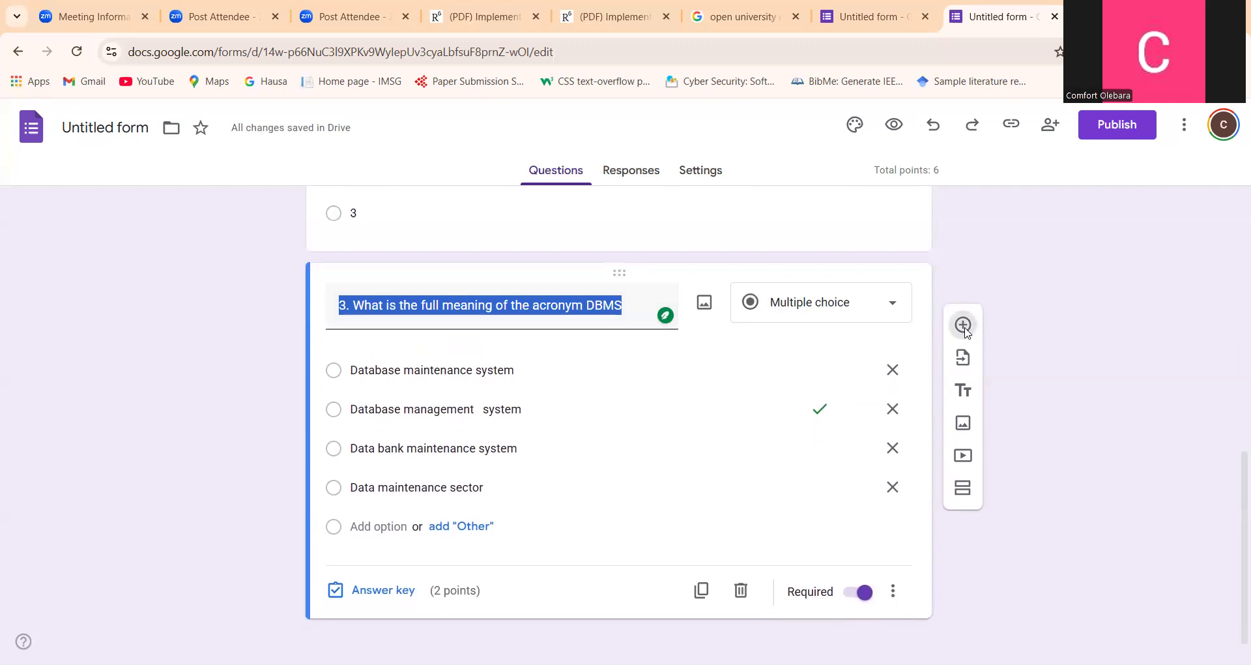
type("4. Department")
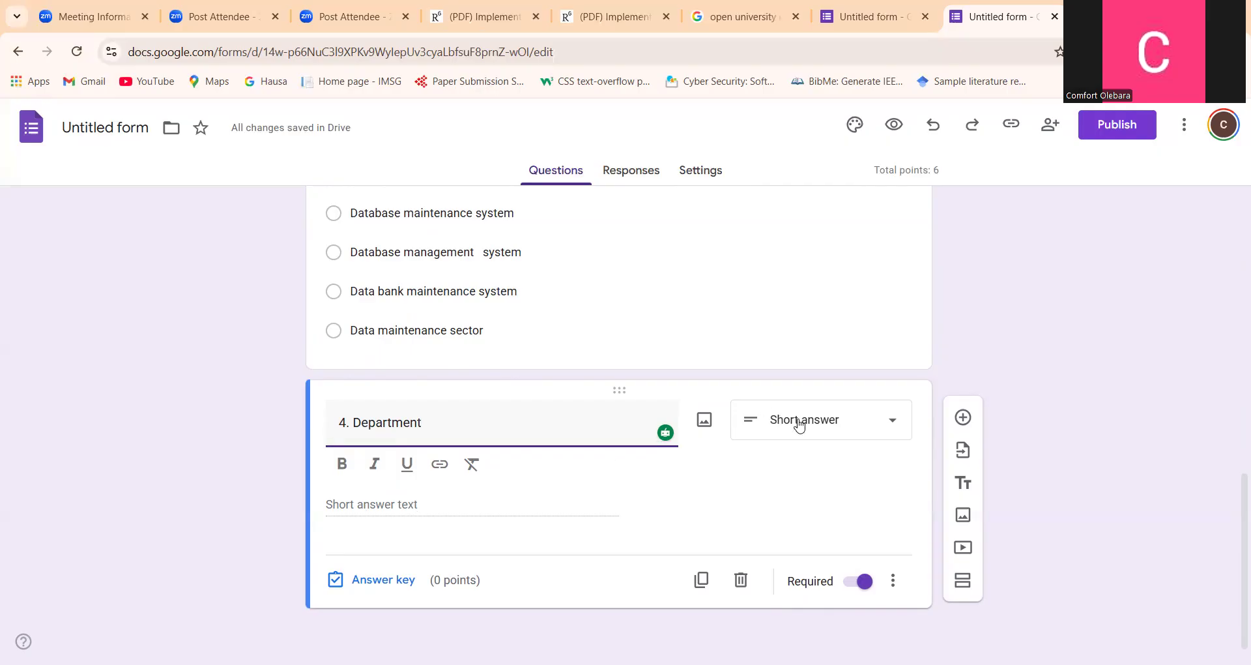
left_click(891, 422)
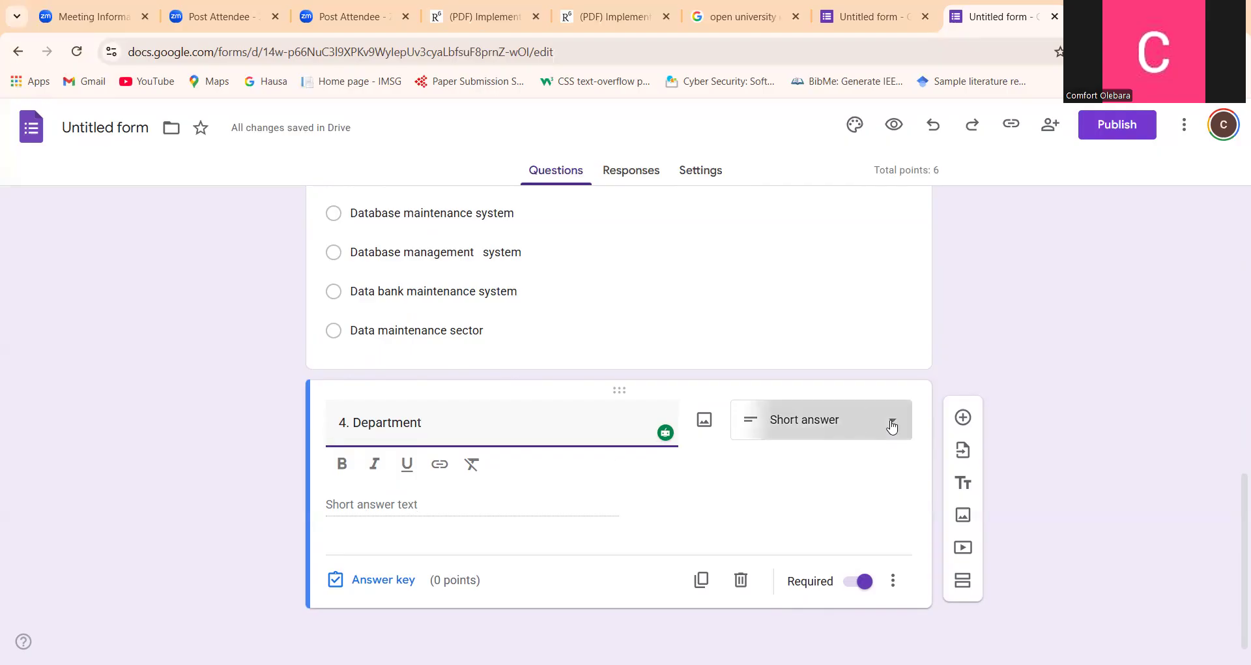
left_click(811, 243)
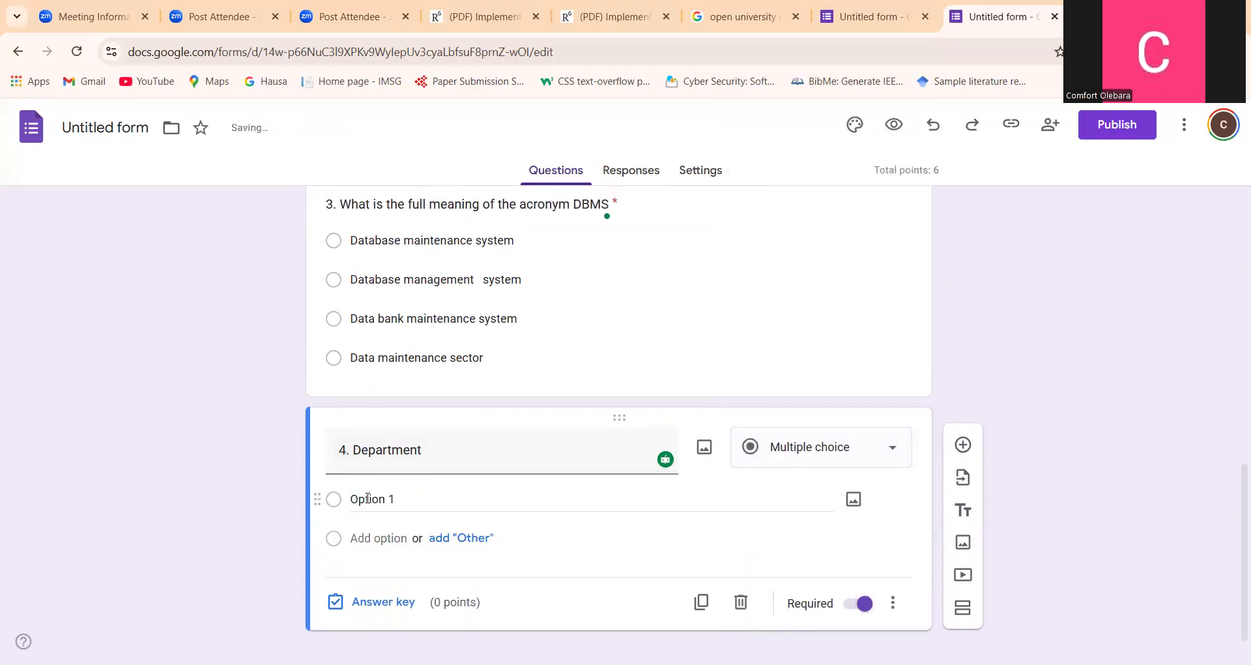
Enter "Computer Science", "Public Health" and "BCM" as the answer options of the Department question
left_click(368, 499)
type("C")
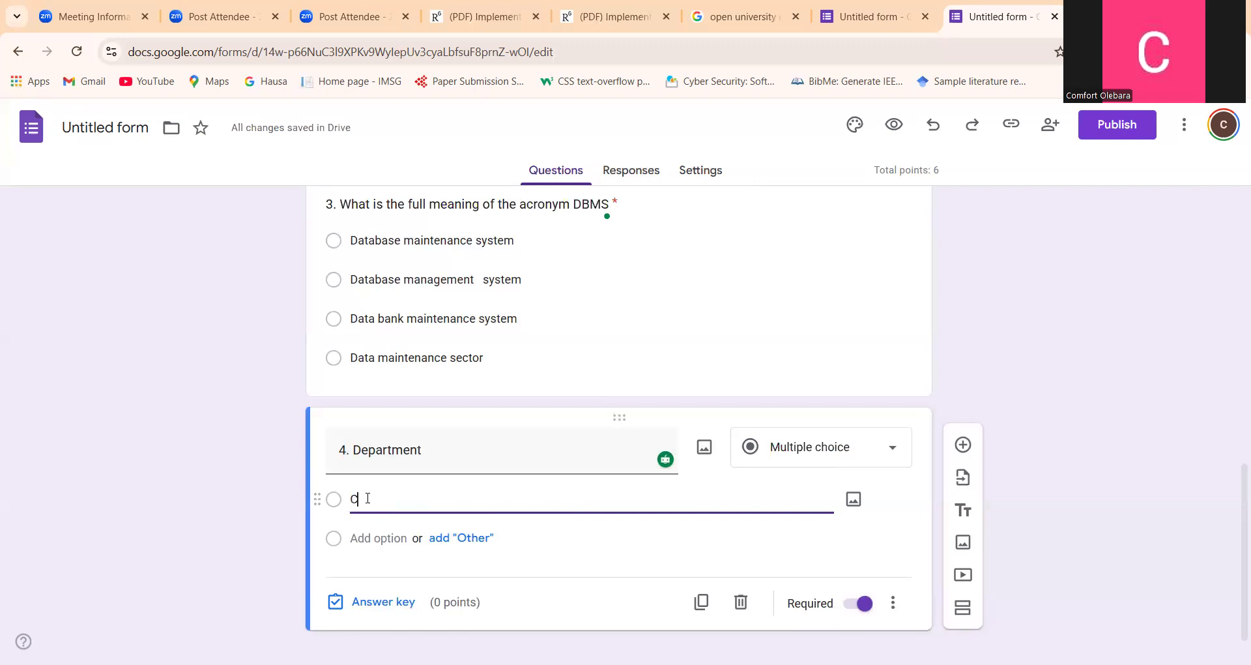
type("omput")
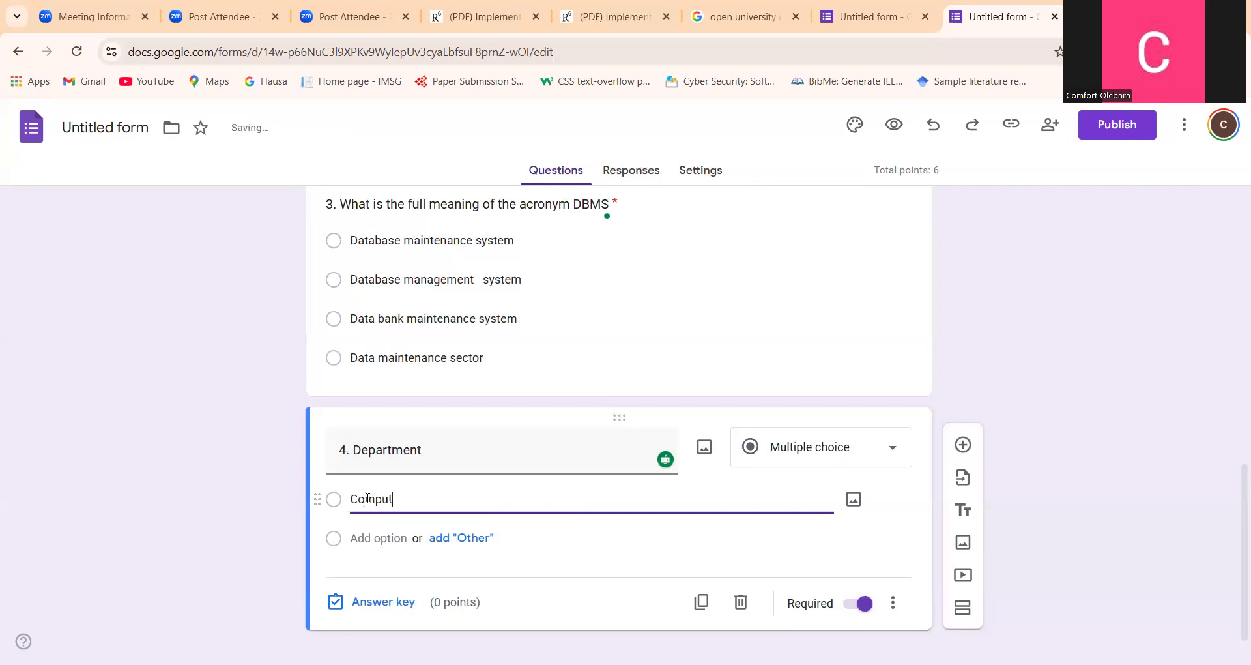
type("er Science")
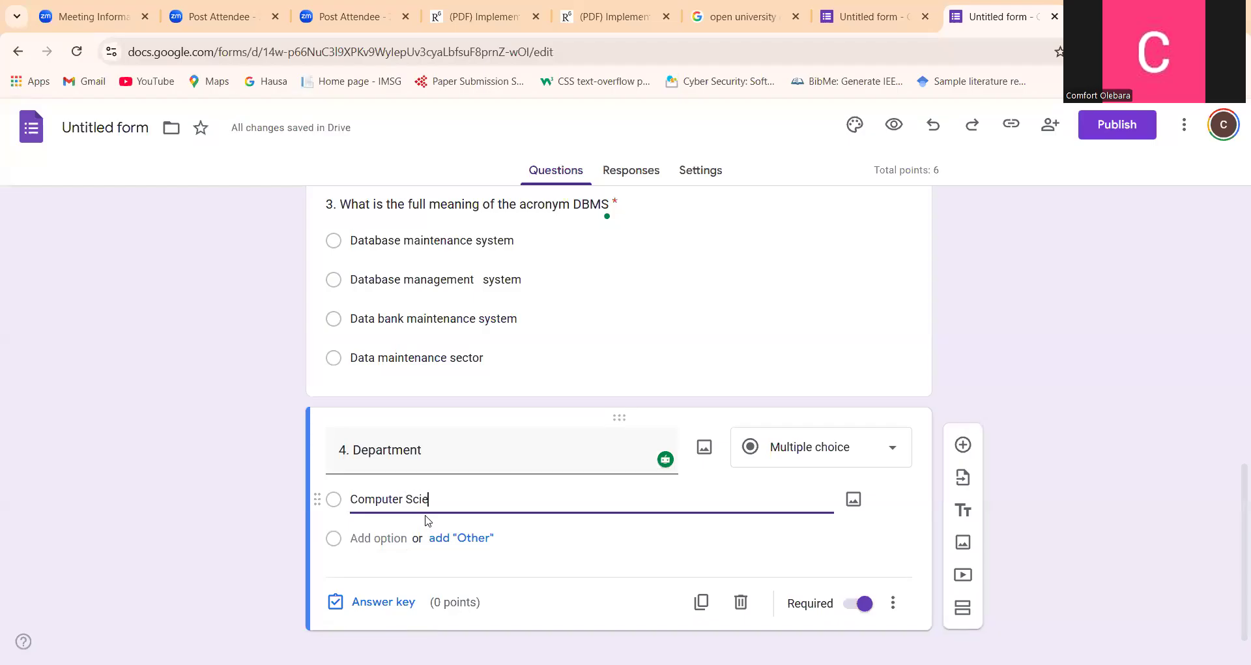
left_click(394, 537)
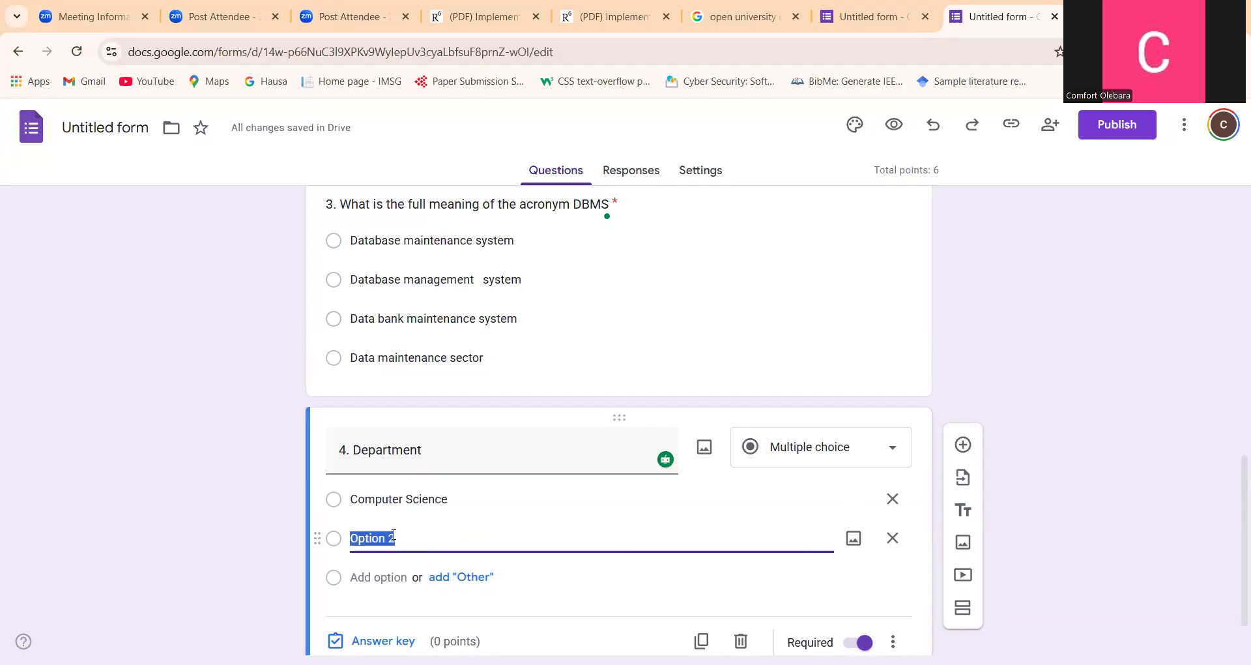
type("Public Health")
left_click(383, 576)
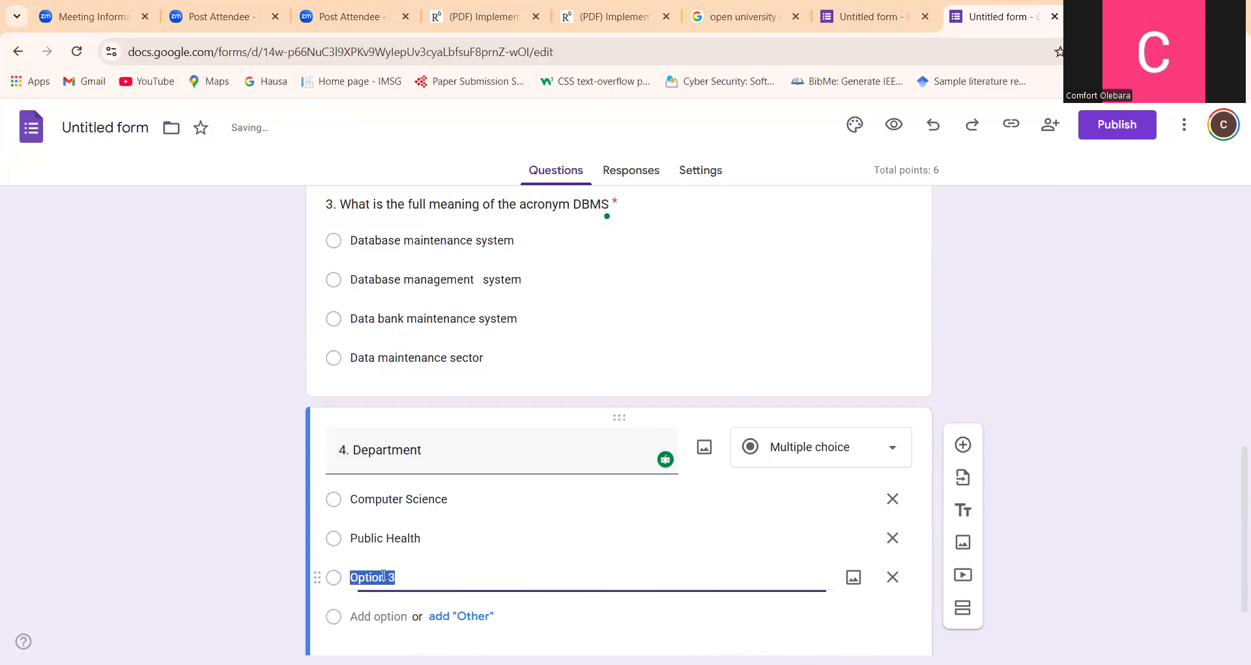
type("BCM")
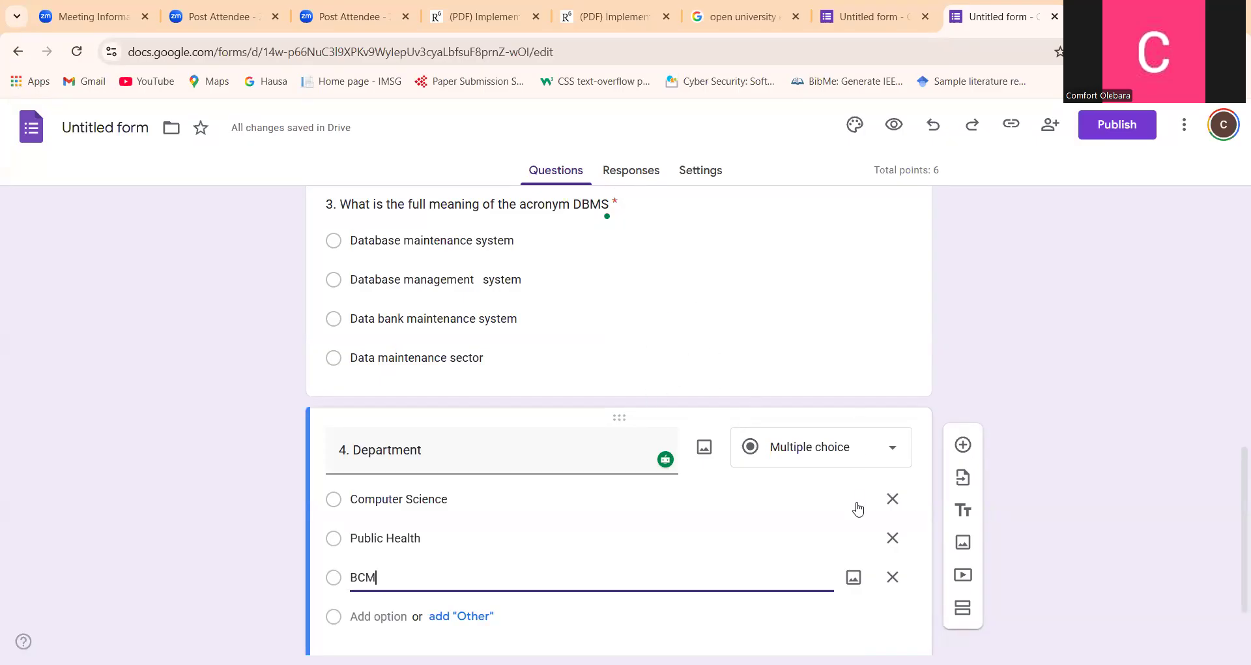
Add a question titled "5. What is by AI Responsible use" and set its answer type to Paragraph
left_click(963, 446)
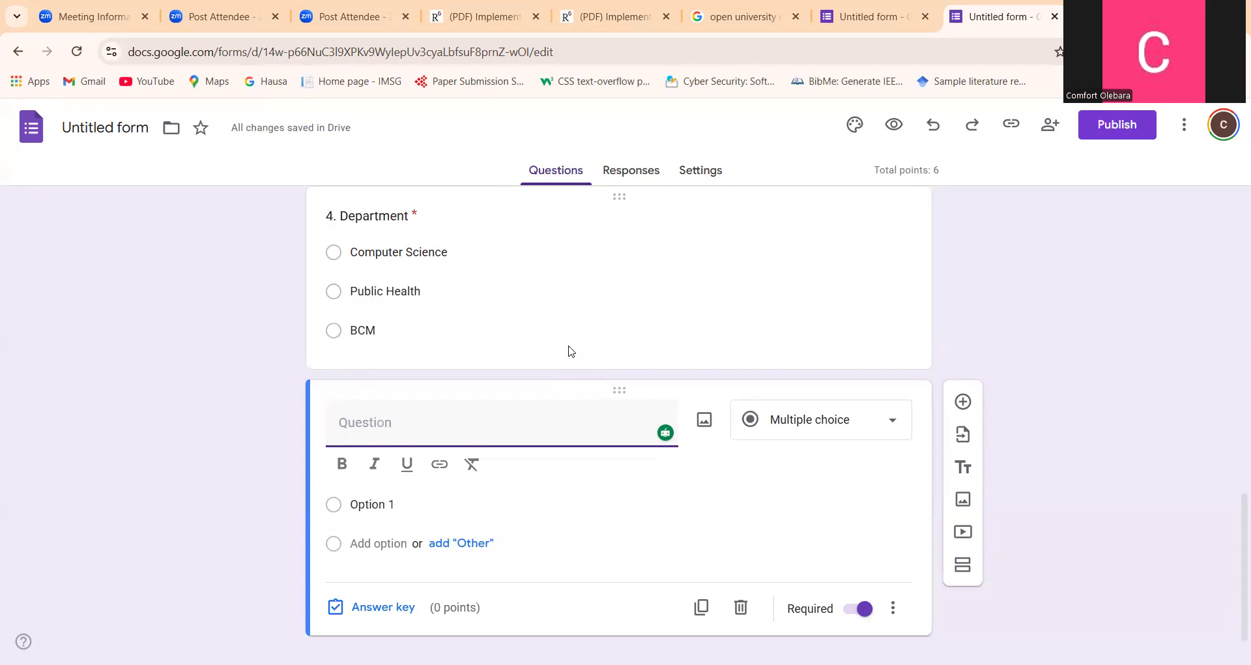
type("5. What is by ")
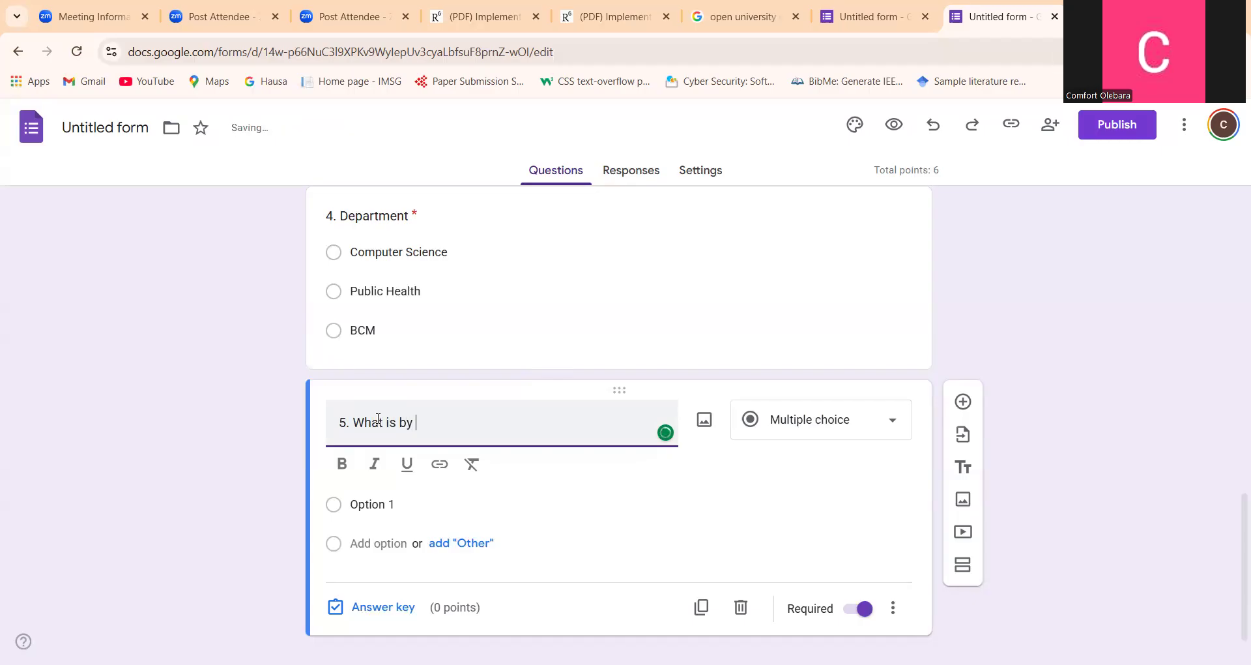
type("AI Res")
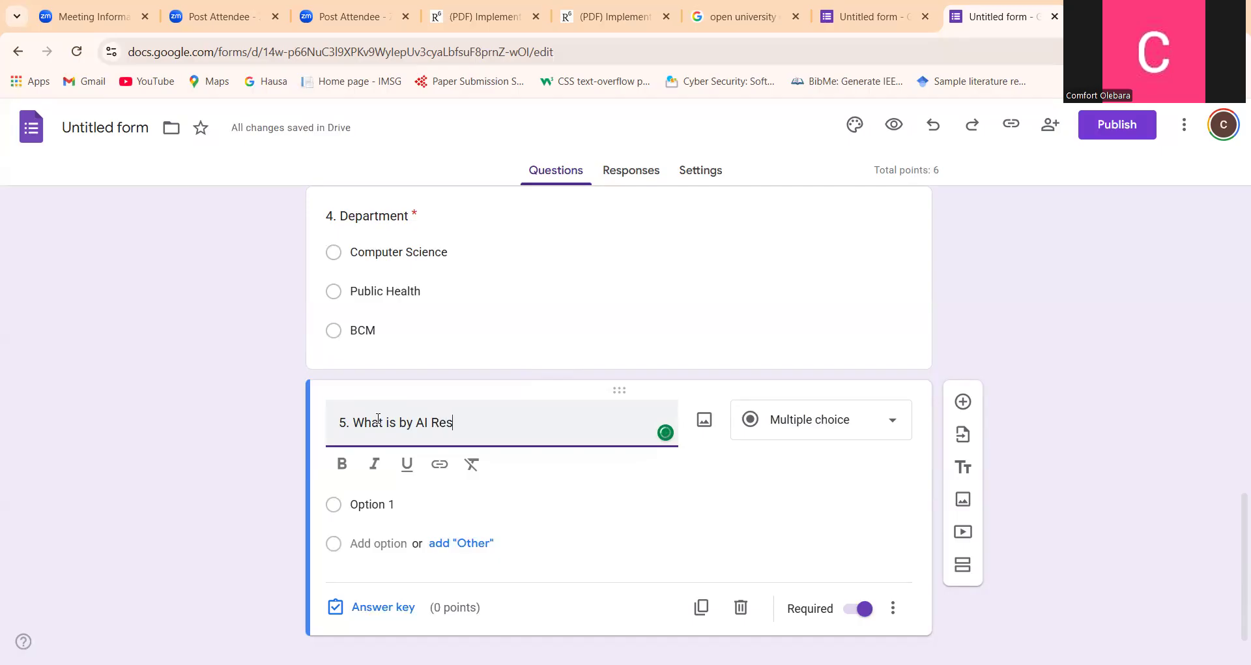
type("pons")
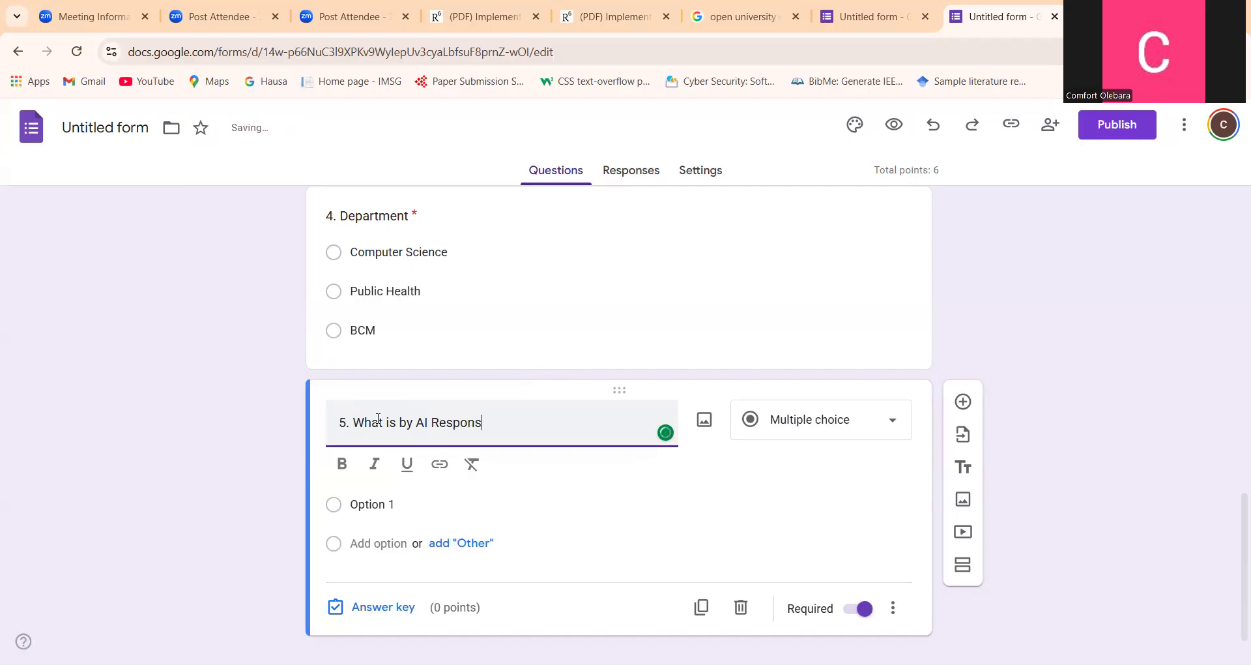
type("ible use")
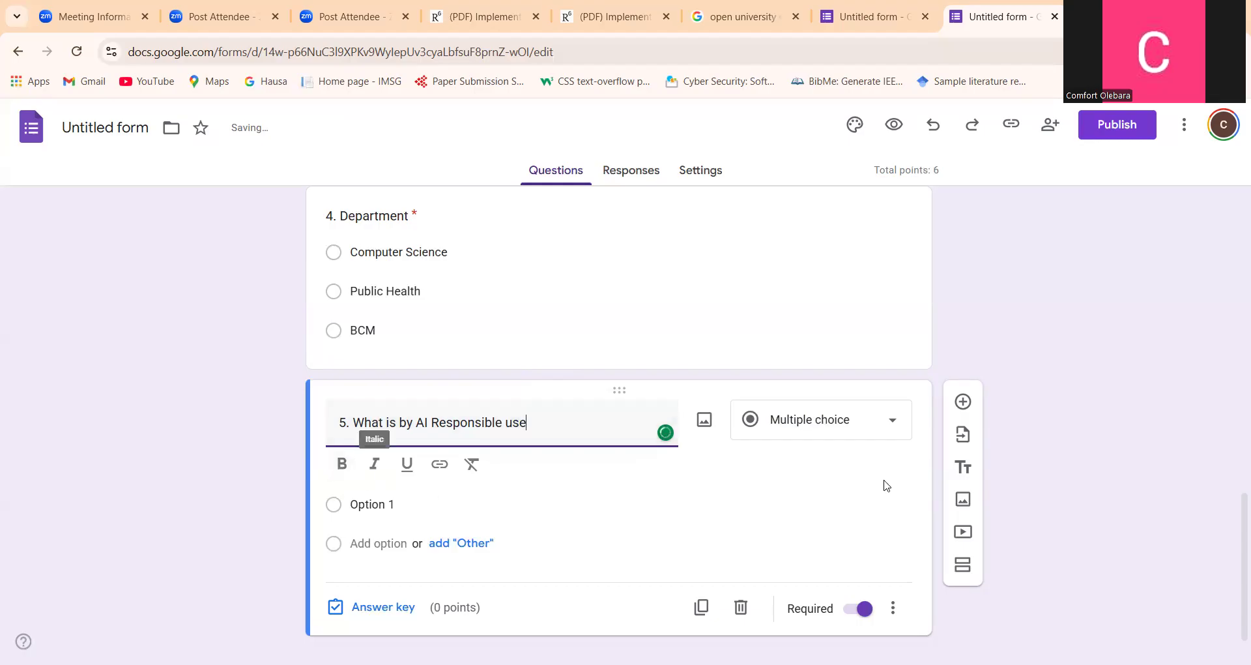
left_click(861, 430)
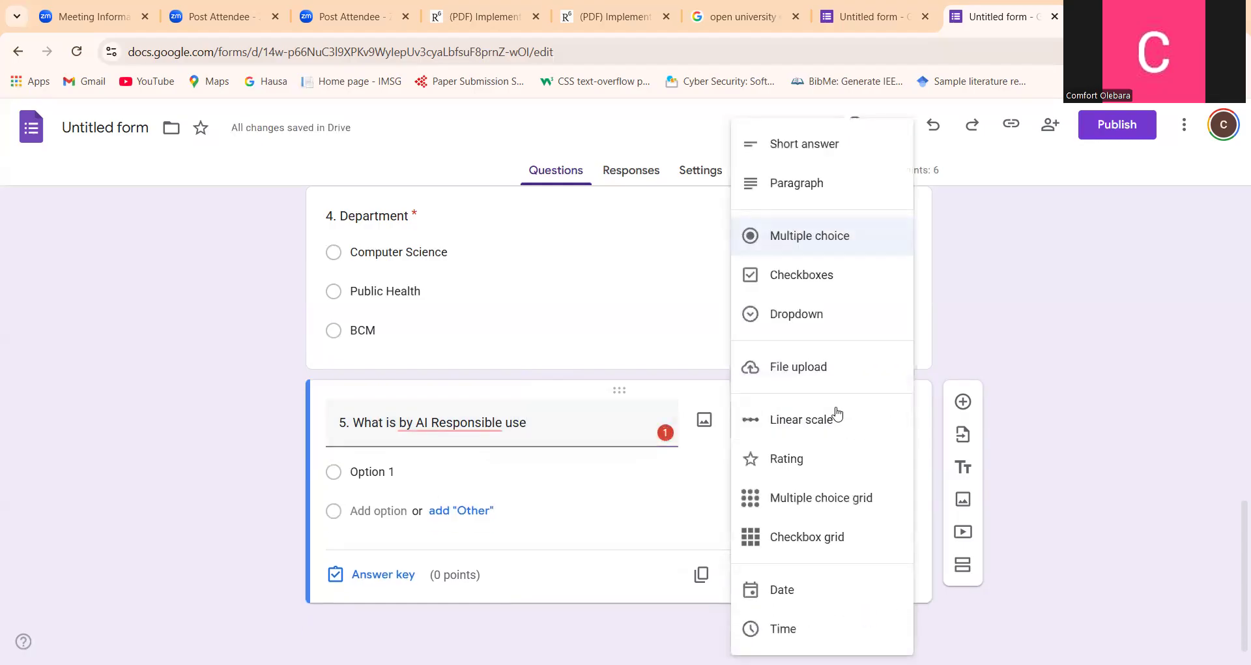
left_click(802, 185)
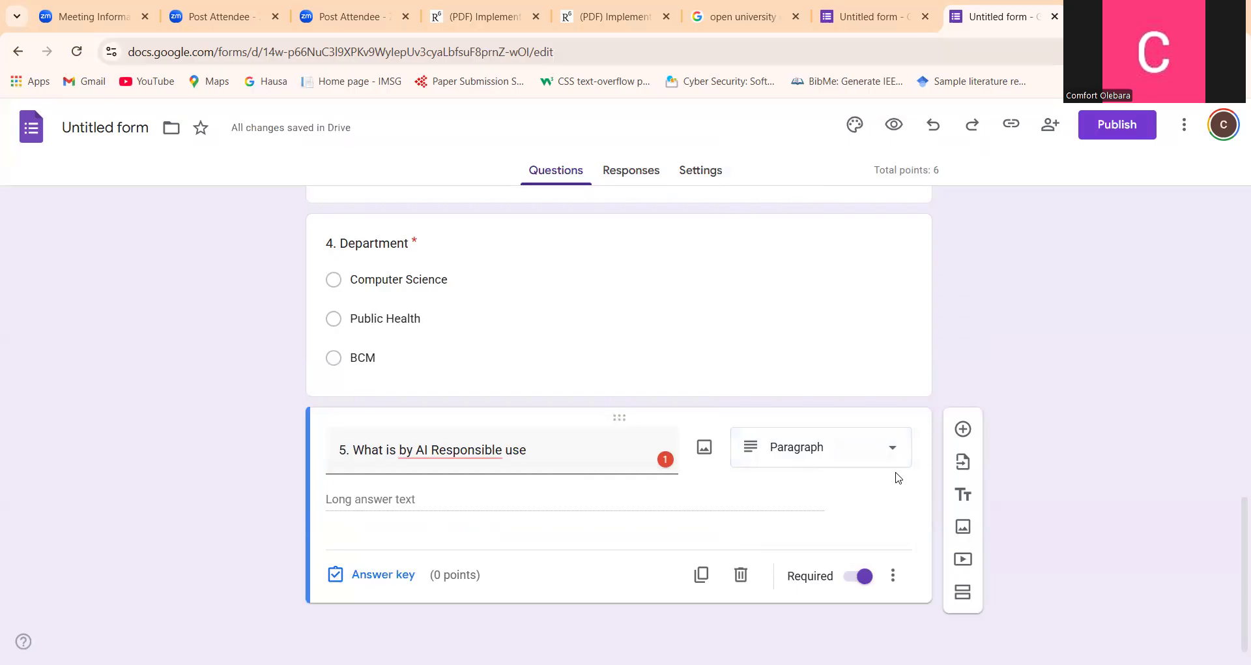
Add a question titled "6. Do you think your use of chat gpt can be considered responsible?" and set its answer type to Paragraph
left_click(963, 430)
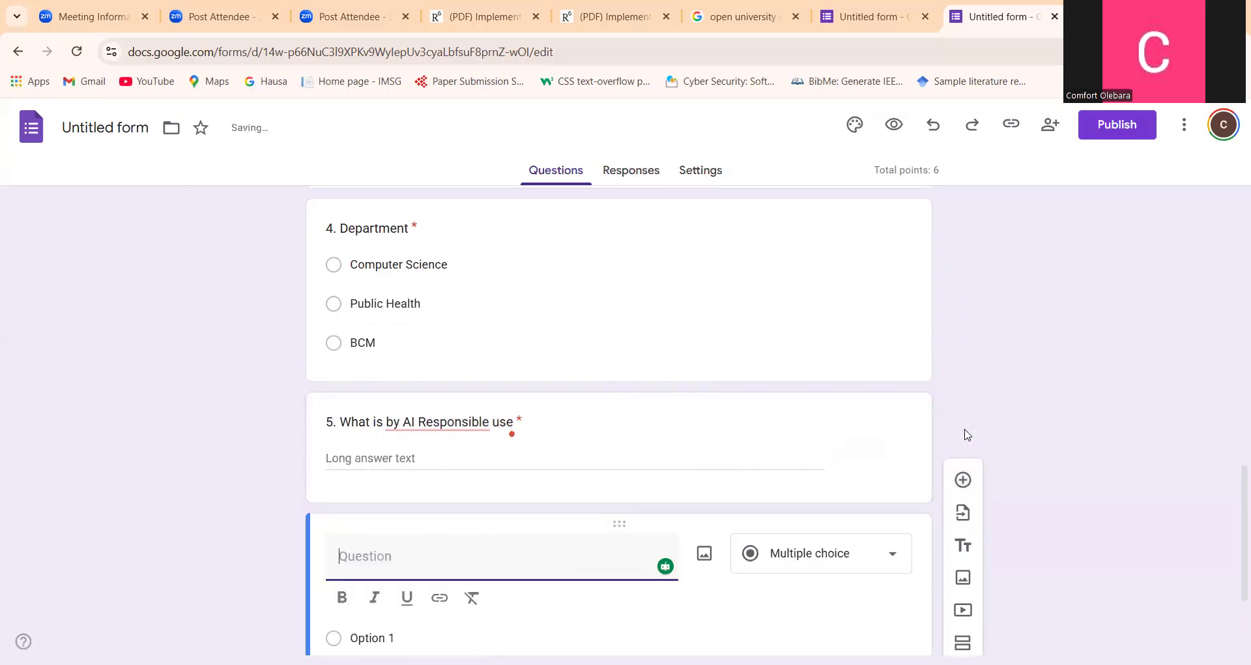
type("Do y")
key("Home")
type("6.")
key("End")
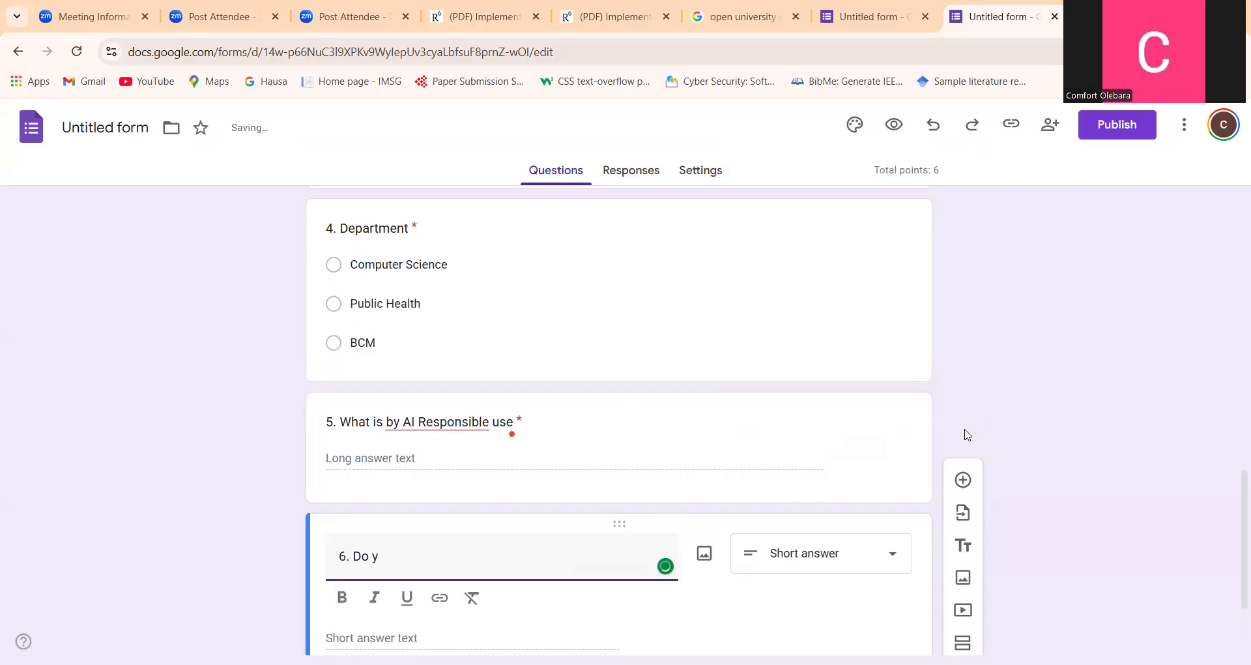
type("o")
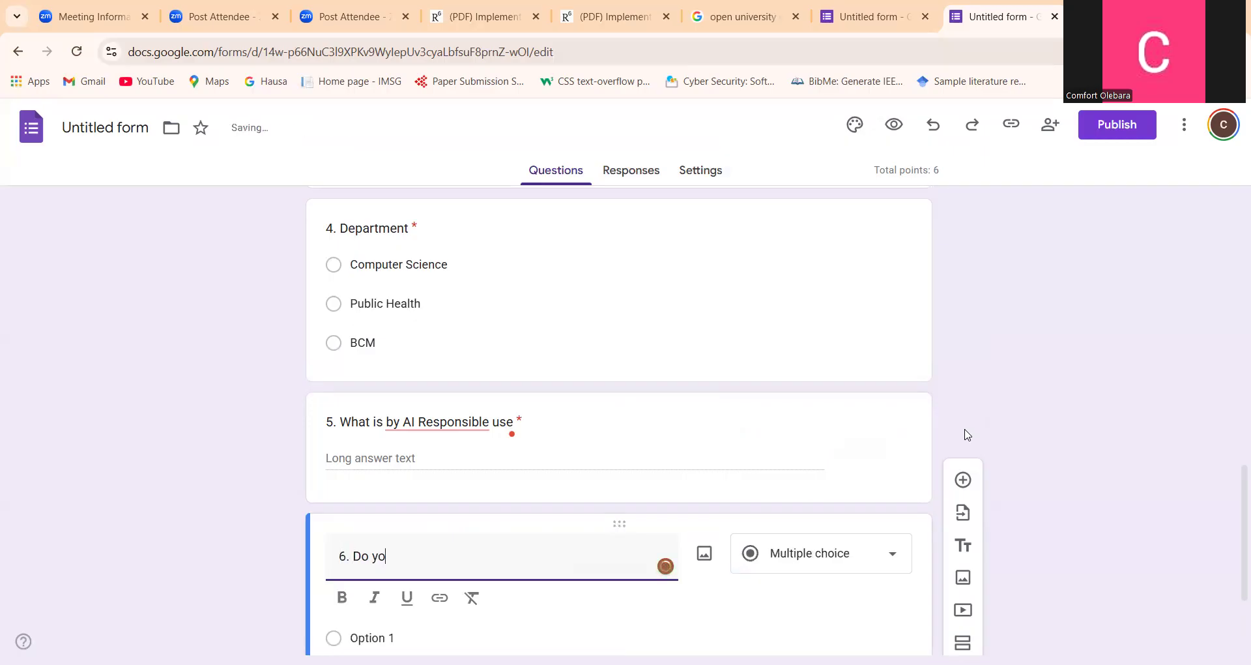
type("u think ")
type("your")
type(" us")
type("oc")
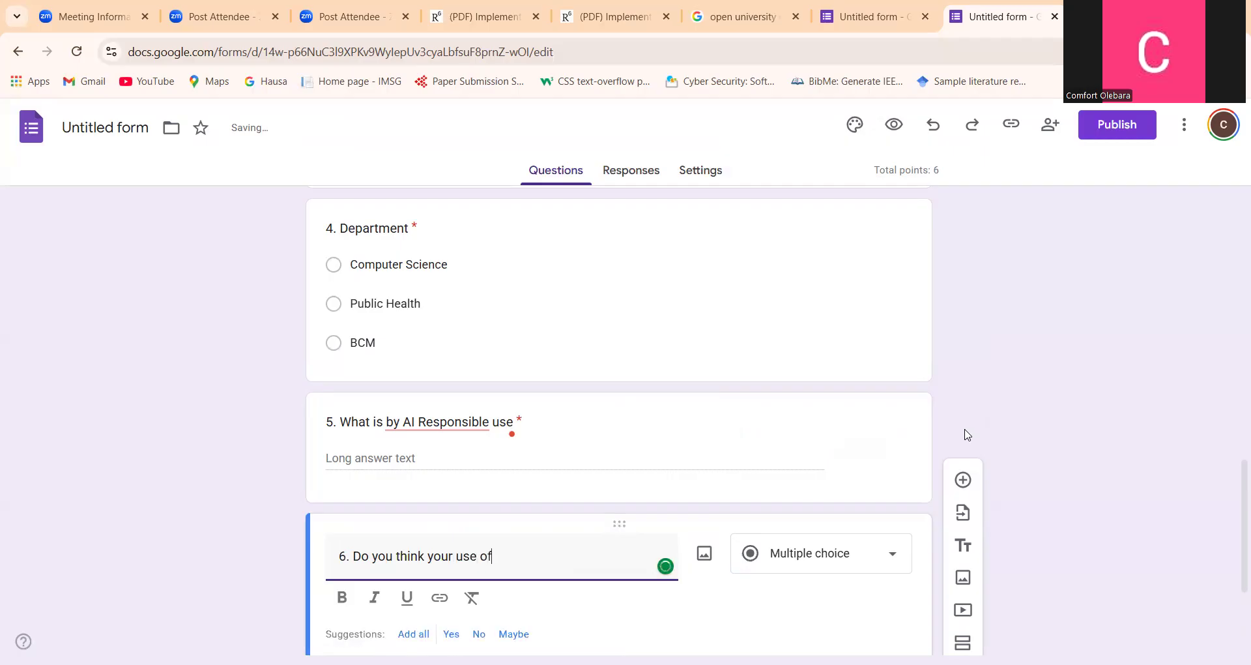
type(" che")
type("at gp")
type("t")
type(" can ")
type("b")
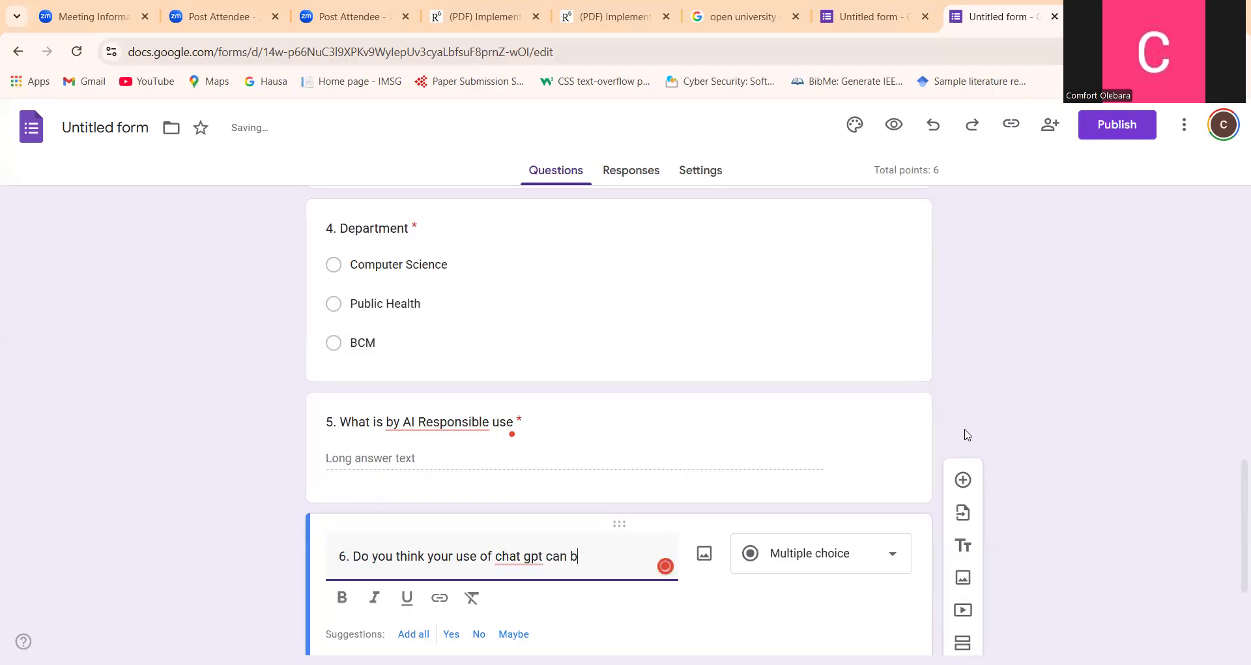
type("e cons")
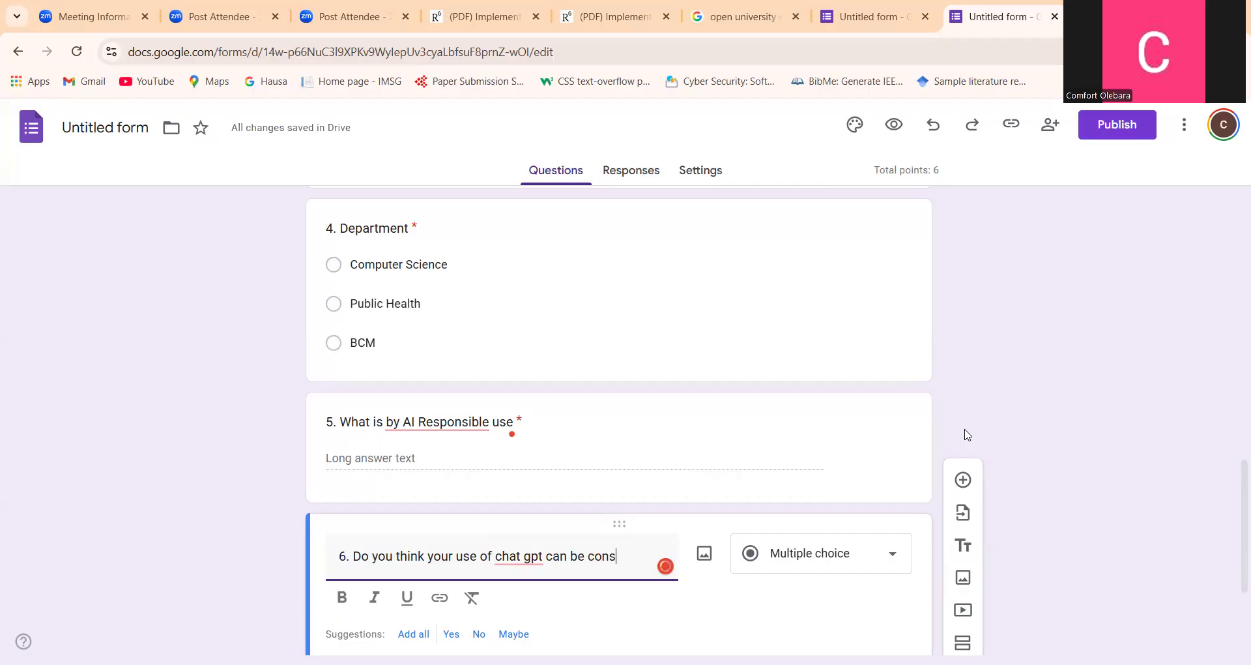
type("idered res")
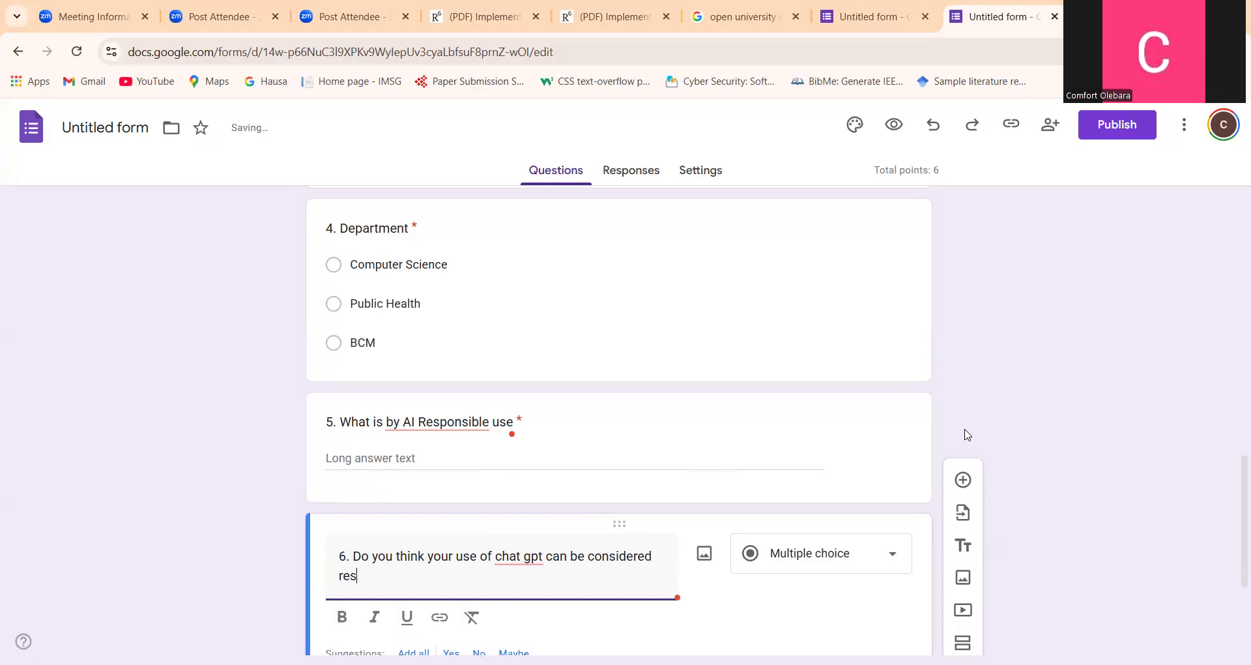
type("pon")
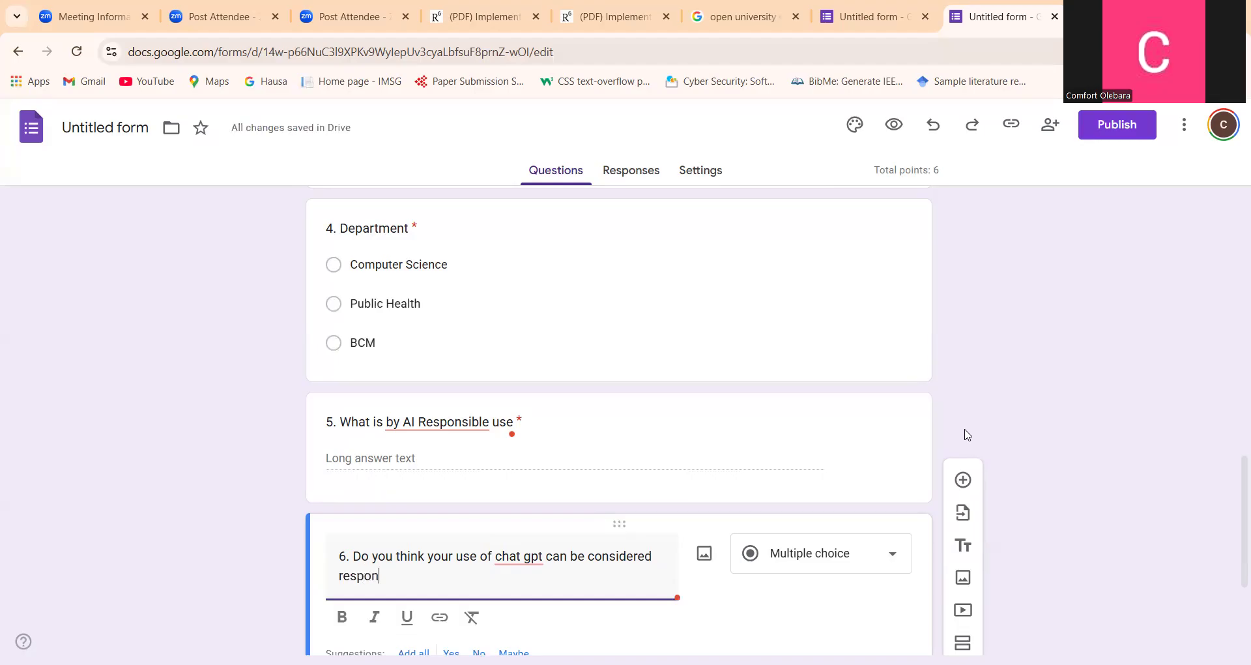
type("sible")
left_click(861, 546)
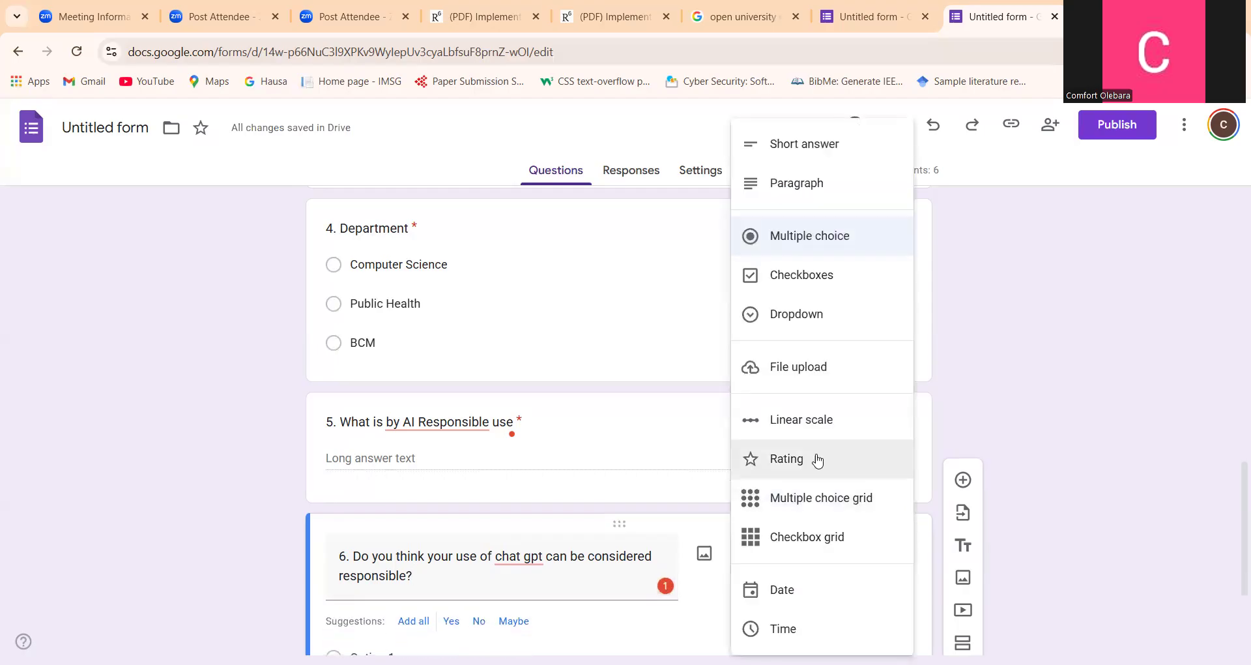
left_click(787, 183)
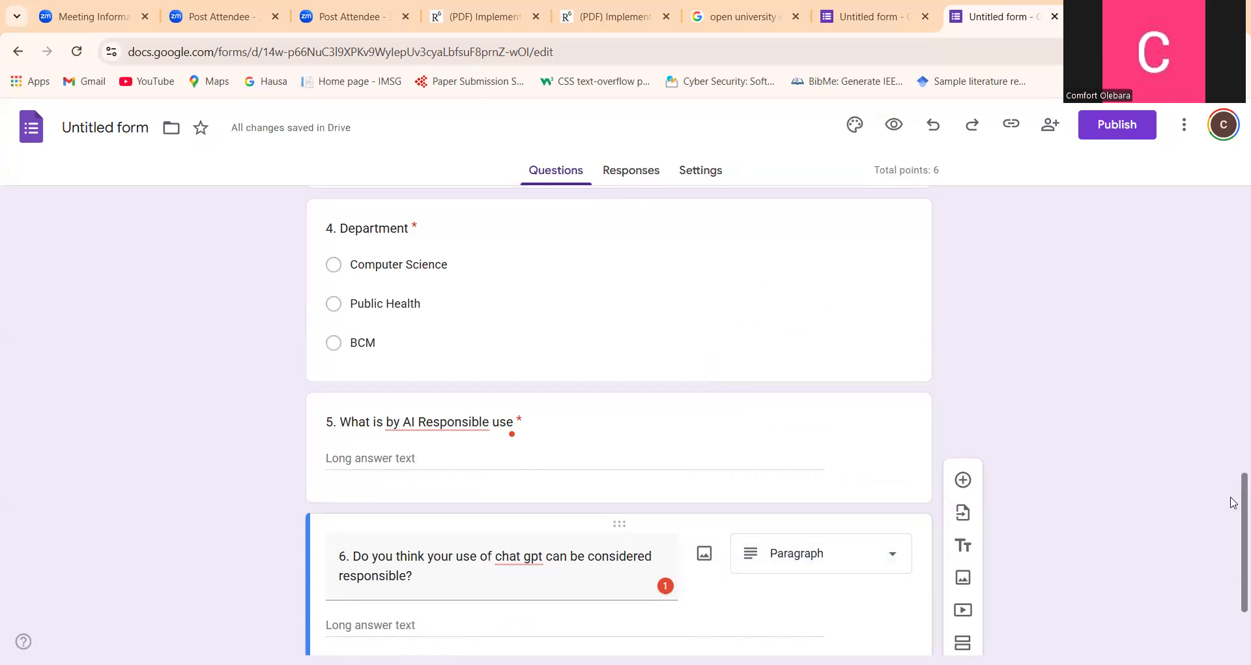
Add a multiple choice question titled "7. Age" below question 6
scroll(1234, 515, "down", 2)
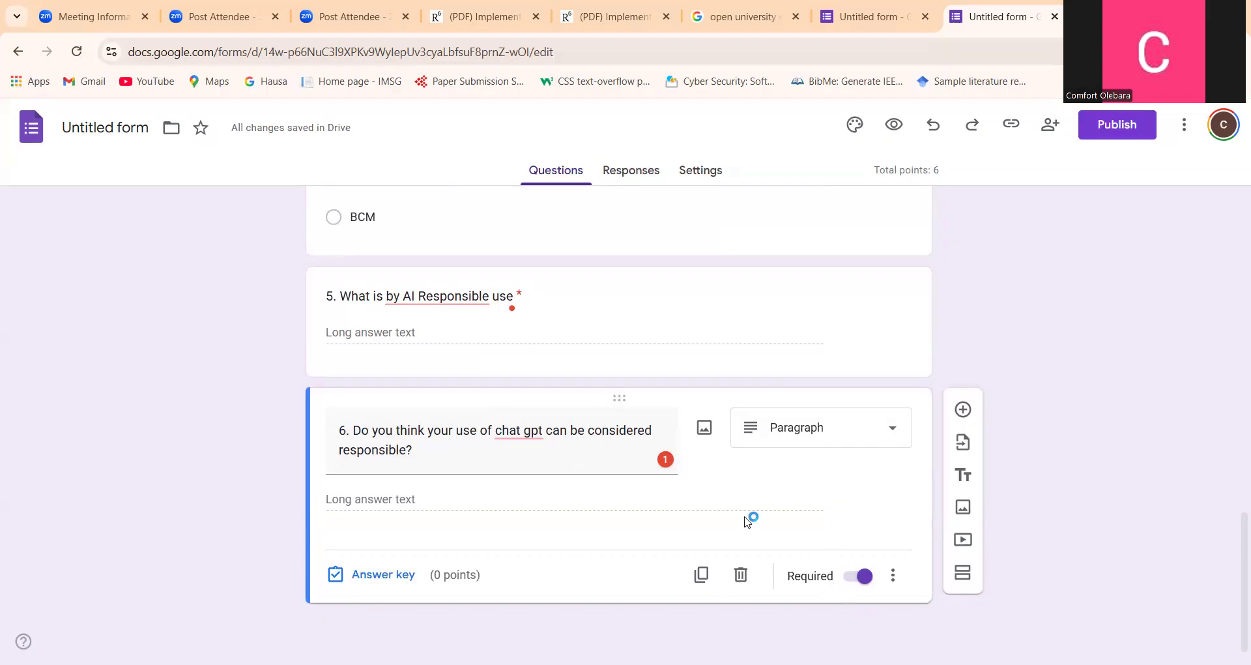
left_click(961, 409)
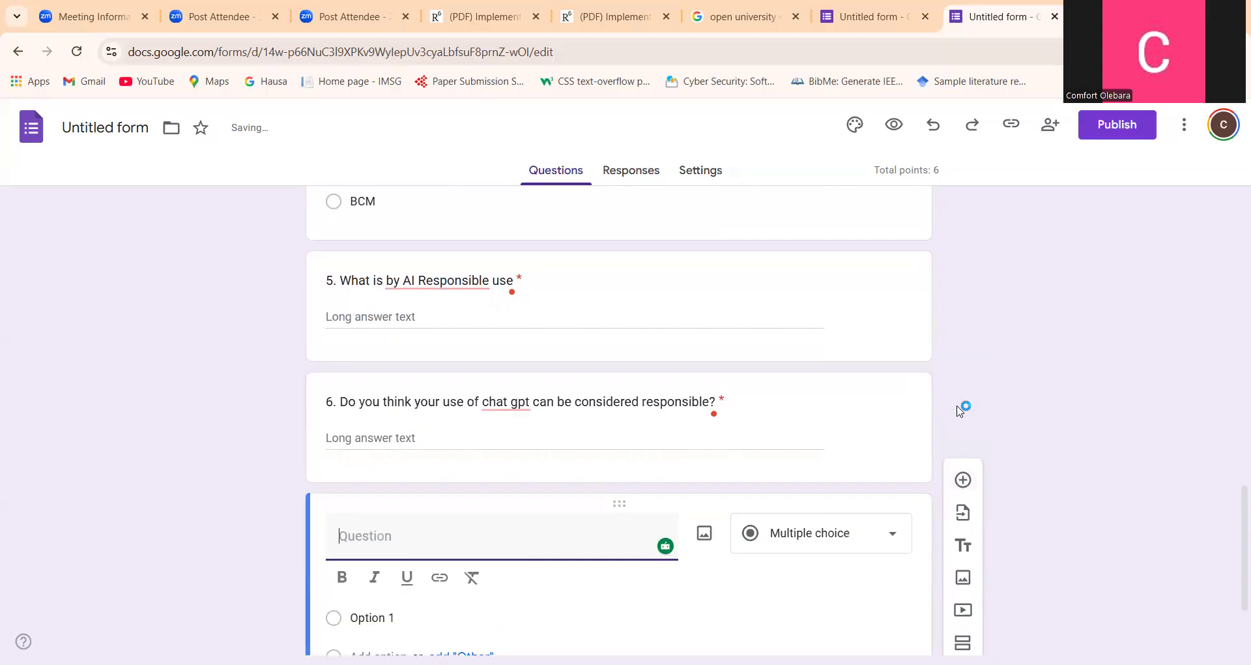
type("7. Age")
Enter "16-18" and "19-21" as the first two answer options of the Age question
left_click(379, 613)
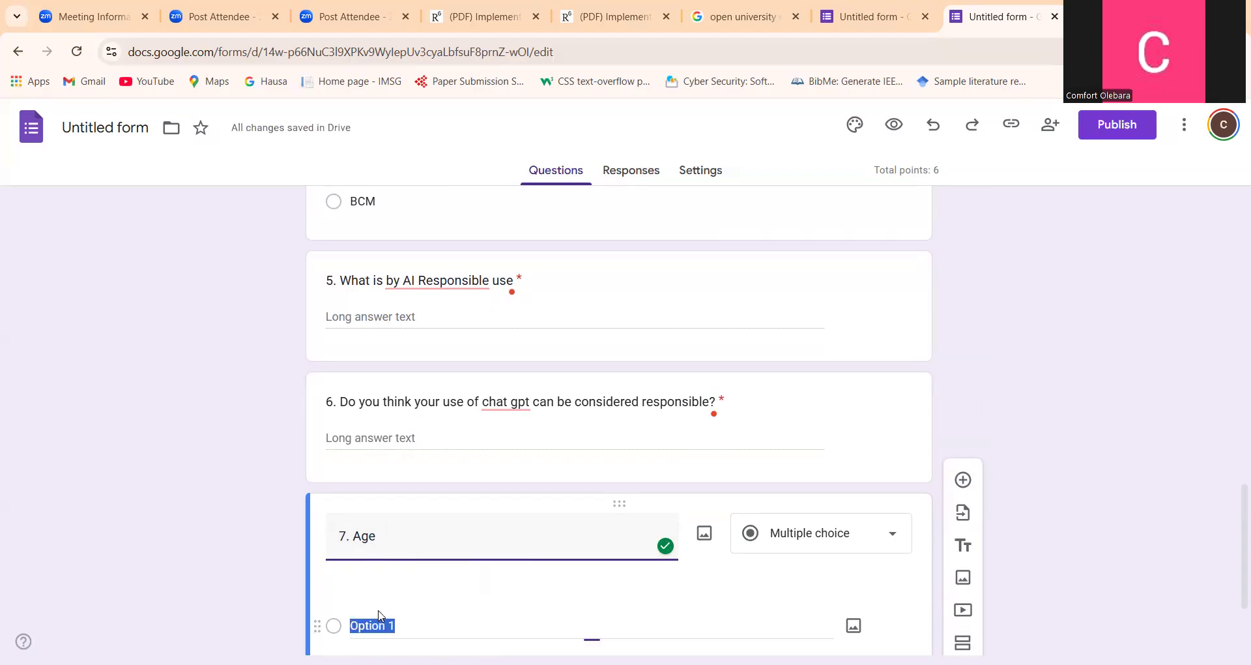
type("16=")
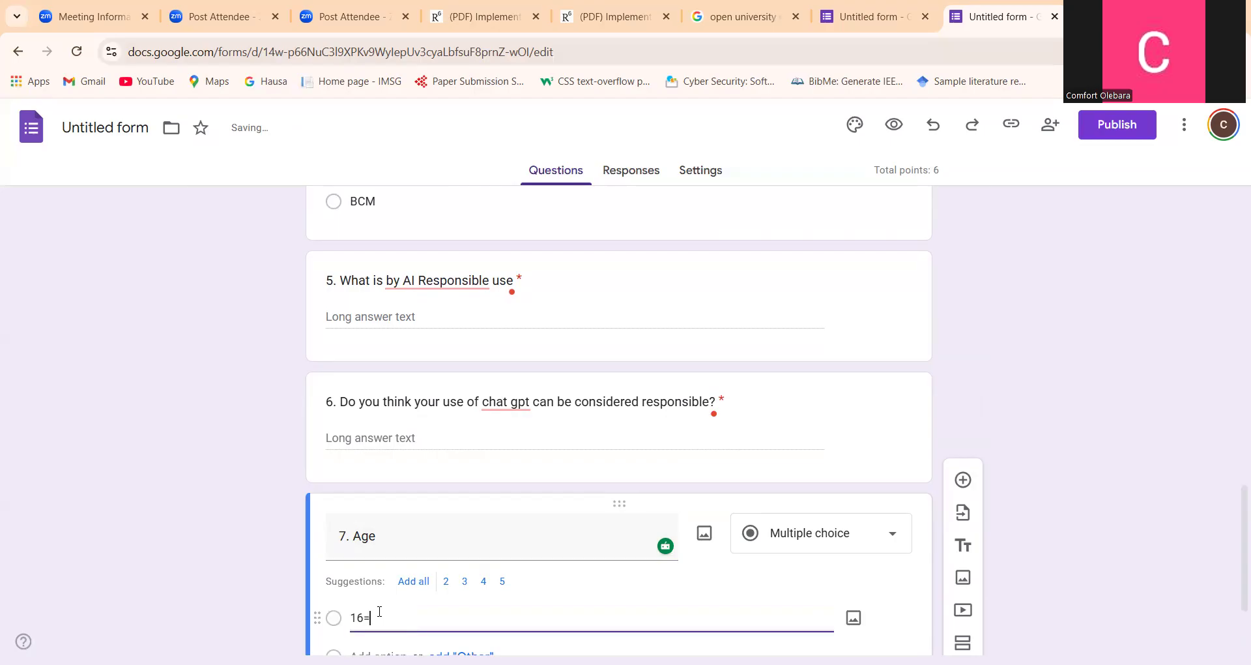
key("BackSpace")
type("18")
key("BackSpace")
key("BackSpace")
type("-18")
key("Tab")
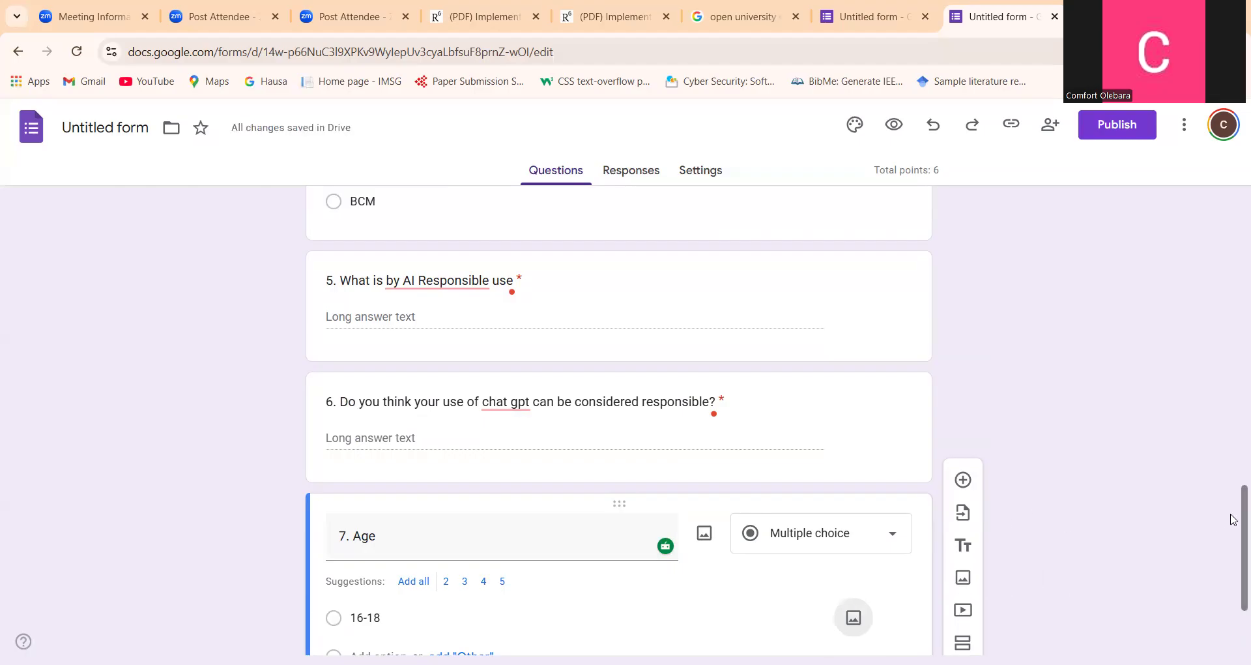
scroll(1233, 519, "down", 3)
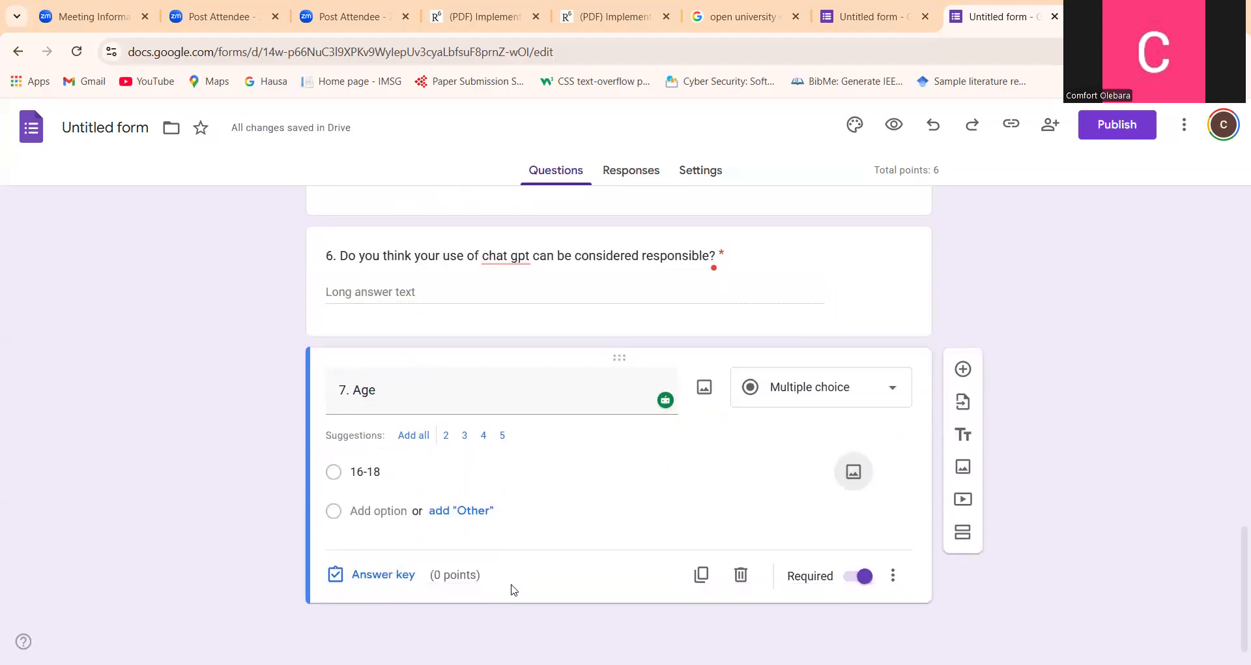
left_click(376, 510)
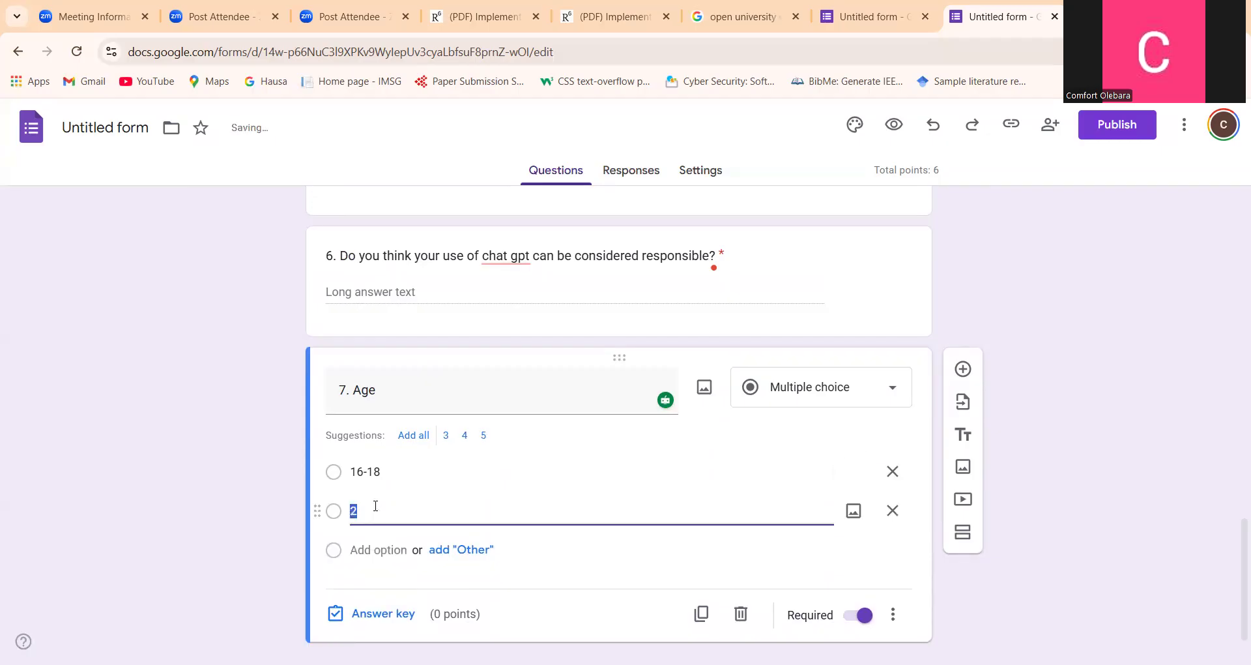
type("19")
type("-24")
Add "22-24" and "25 & above" as the third and fourth answer options of the Age question
left_click(376, 549)
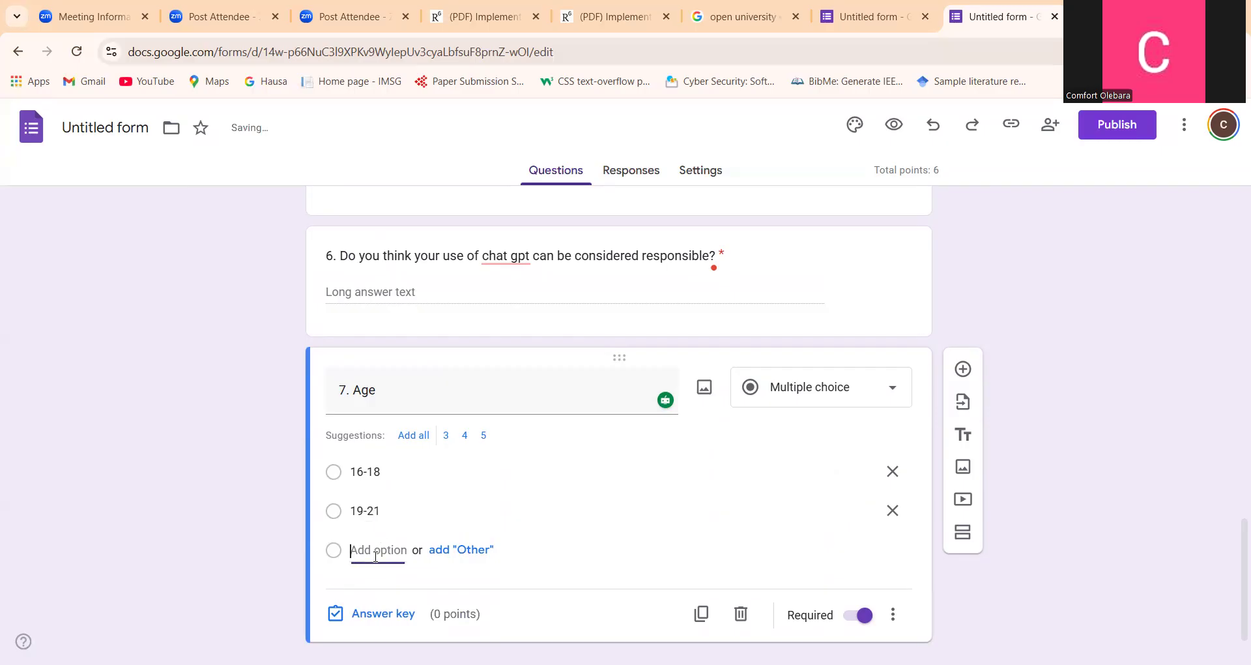
type("33")
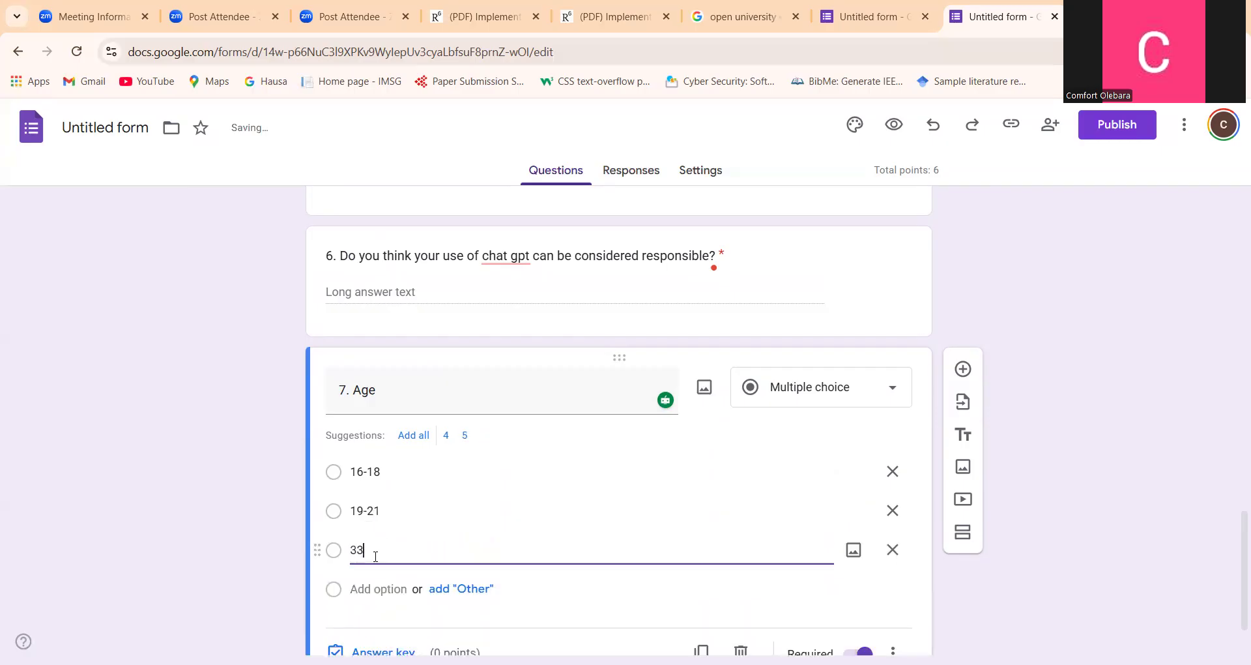
key("BackSpace")
key("BackSpace")
type("22-24")
left_click(376, 590)
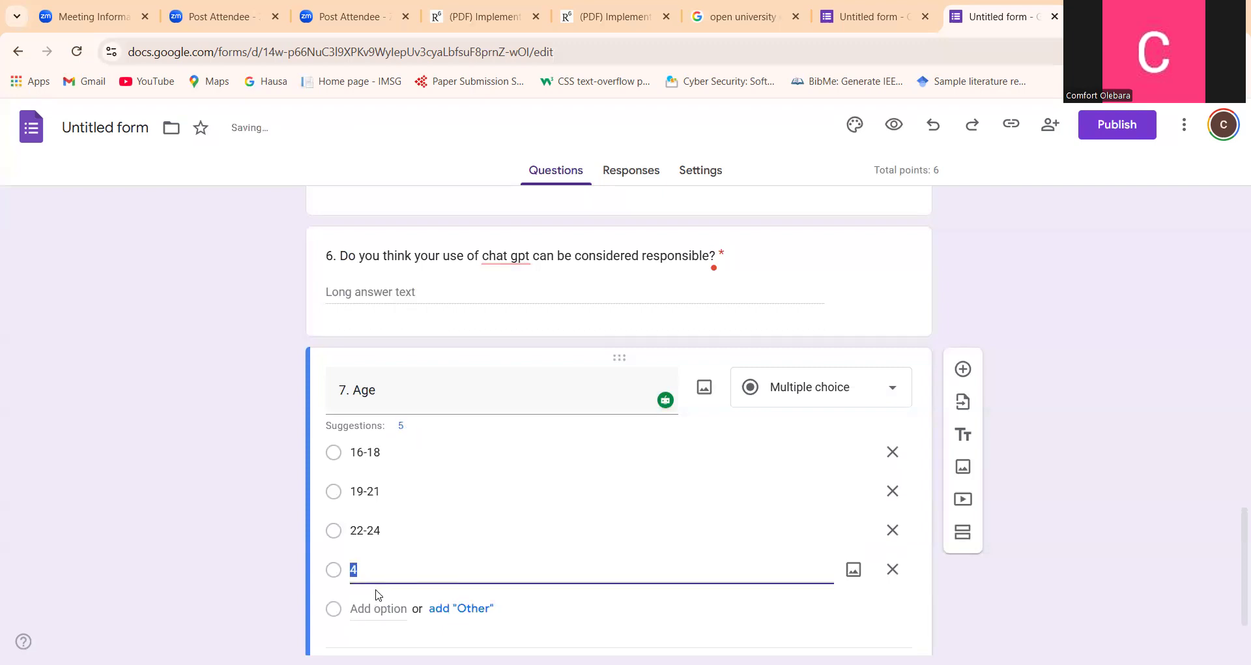
type("25 & above")
Add a multiple choice question titled "8. Gender" below the Age question
left_click(957, 372)
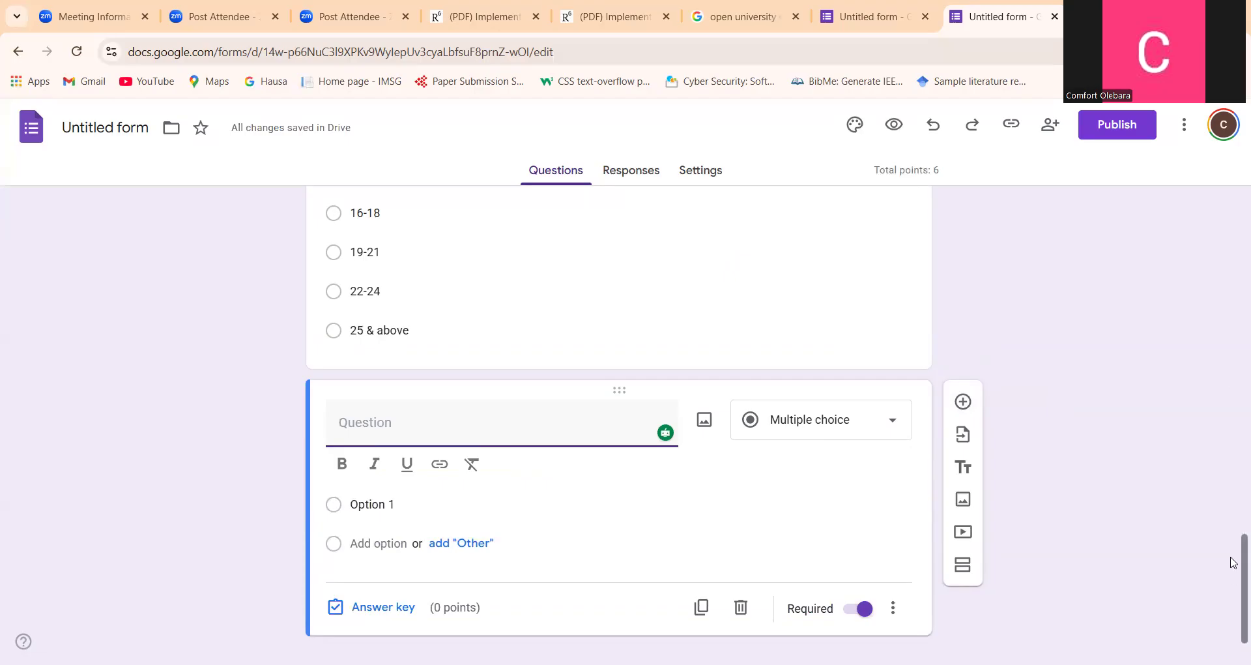
left_click_drag(1243, 611, 1233, 659)
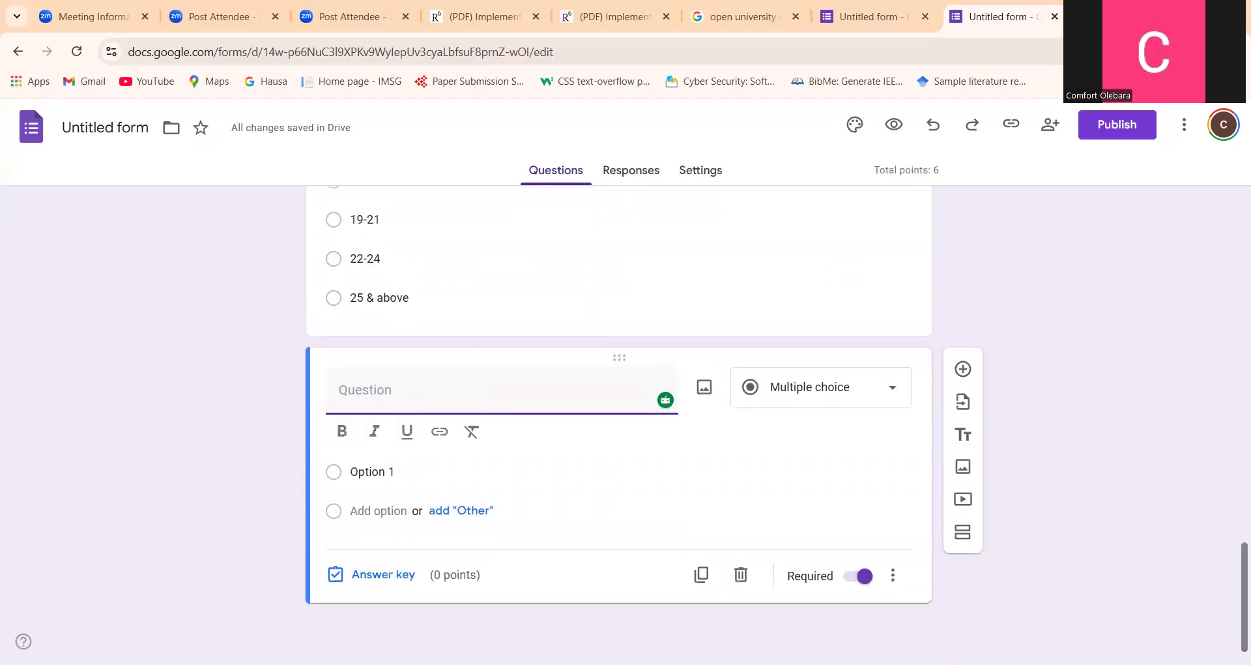
type("8. ")
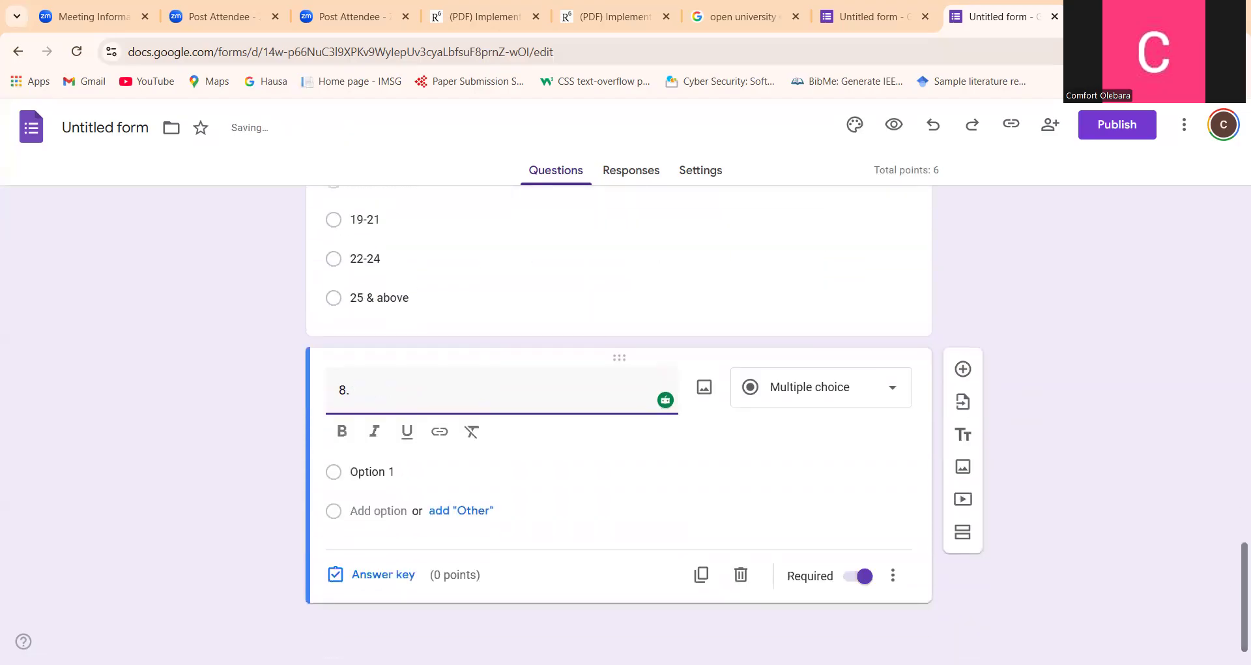
type("Gender")
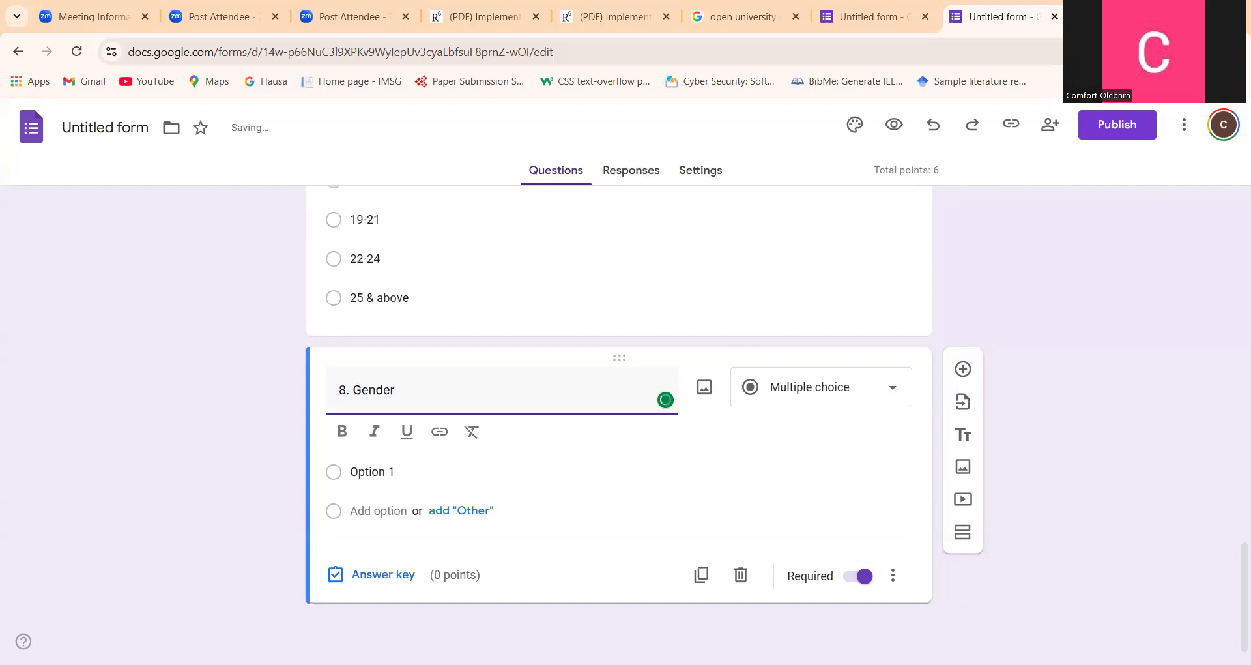
Enter "Male" and "Female" as the answer options of the Gender question
left_click(382, 472)
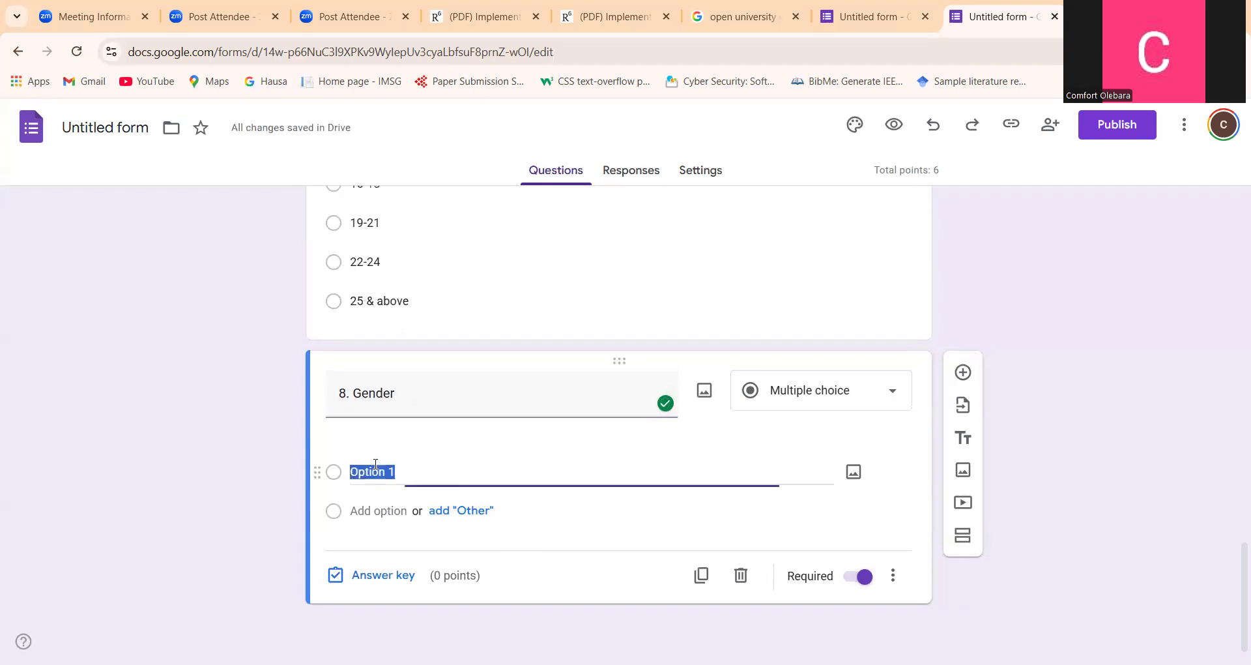
type("Male")
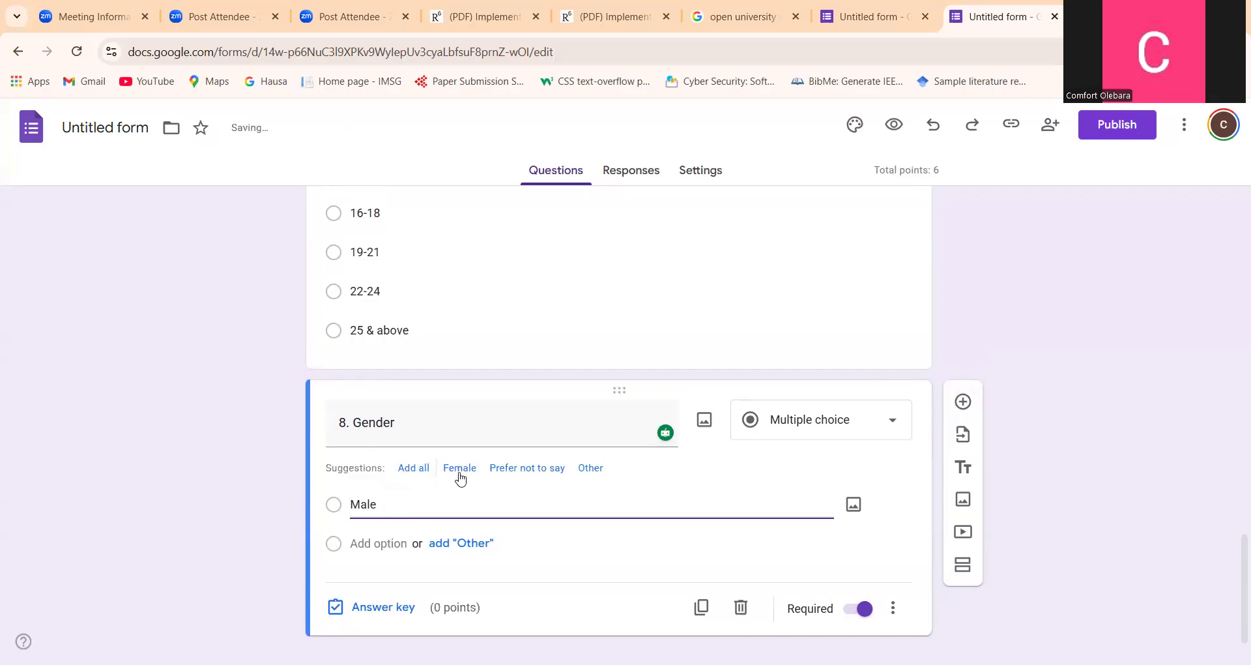
left_click(381, 548)
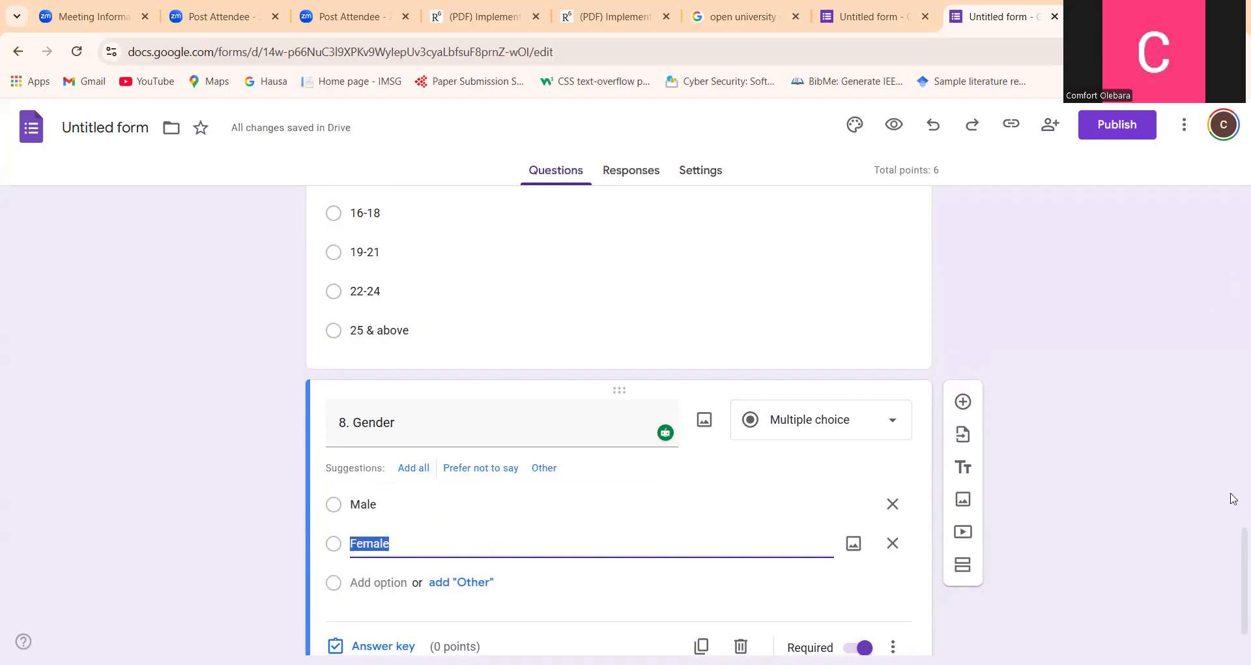
Examine the marked correct answers and assigned points of questions 1 to 5, from the bit question through the responsible AI use question
left_click_drag(1233, 538, 1232, 204)
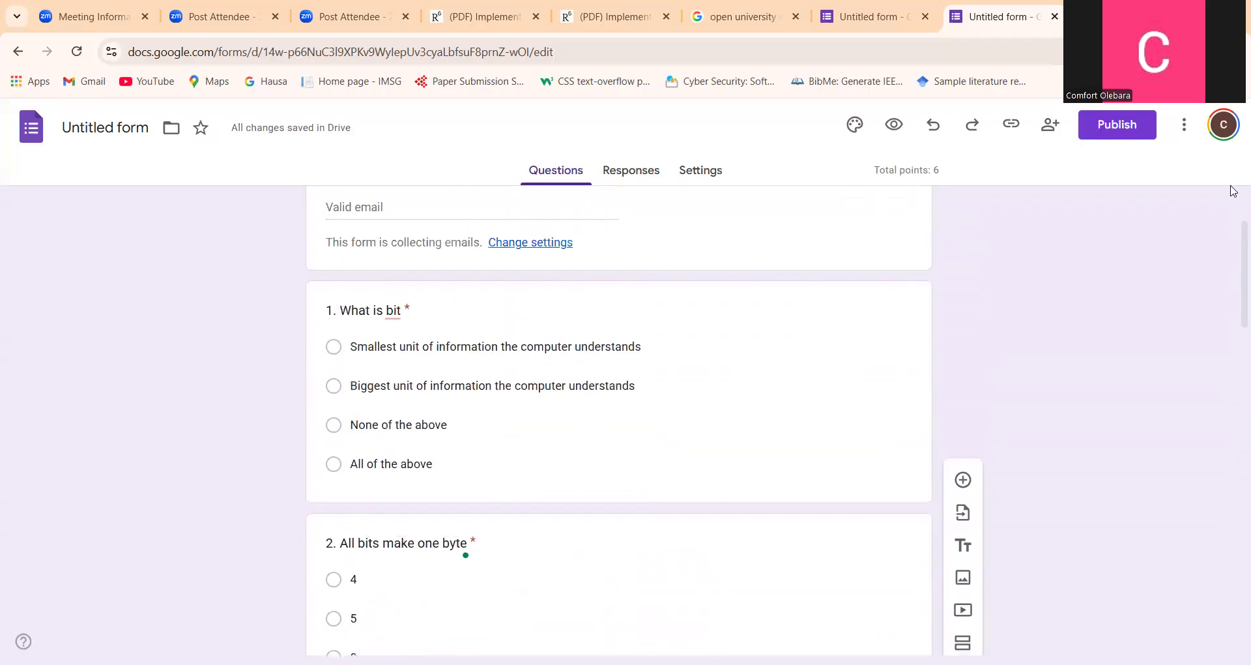
left_click(696, 311)
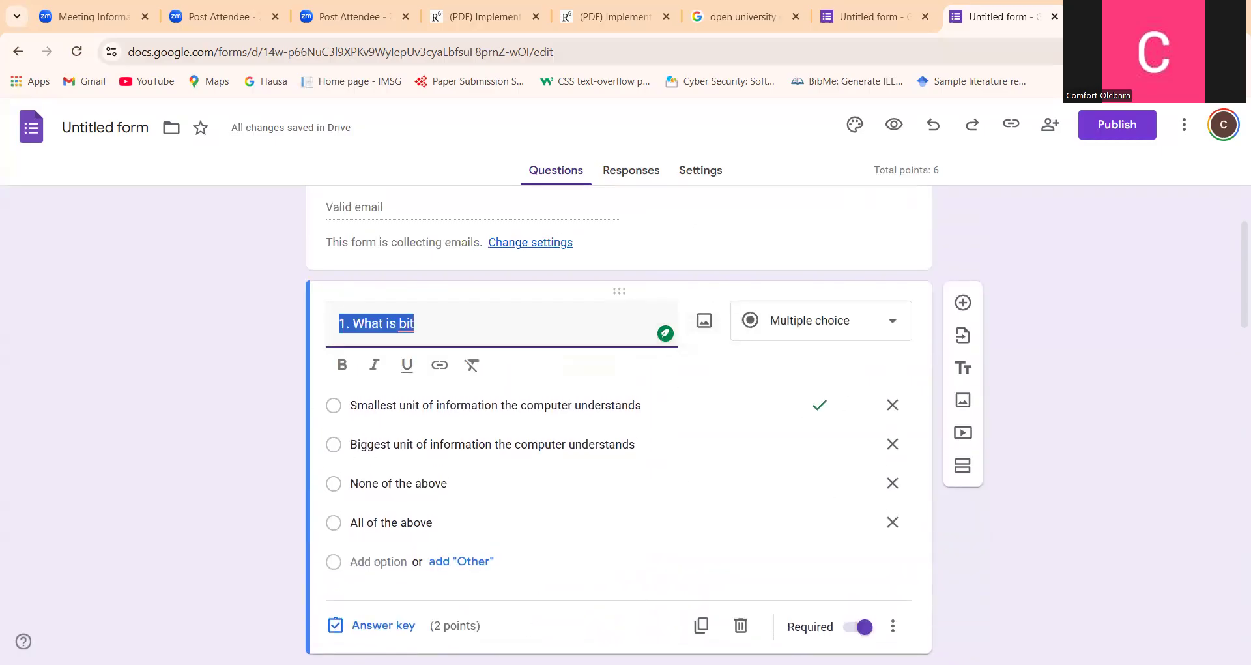
left_click_drag(1235, 297, 1237, 427)
left_click(692, 265)
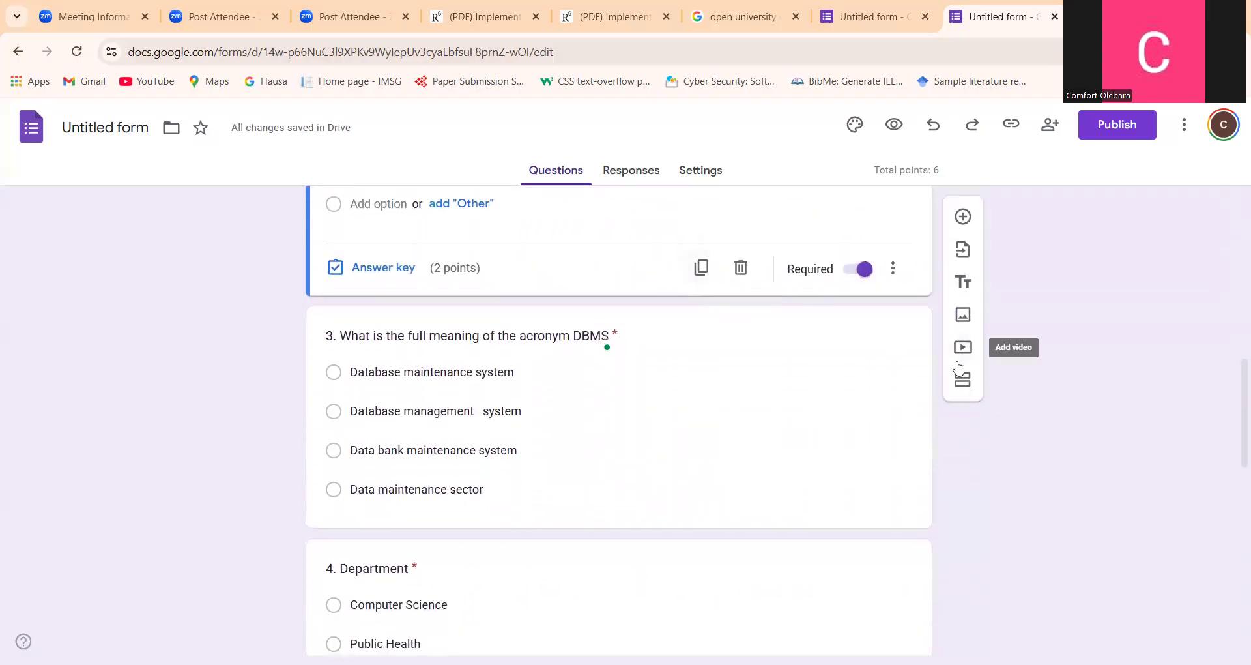
left_click_drag(1234, 413, 1235, 436)
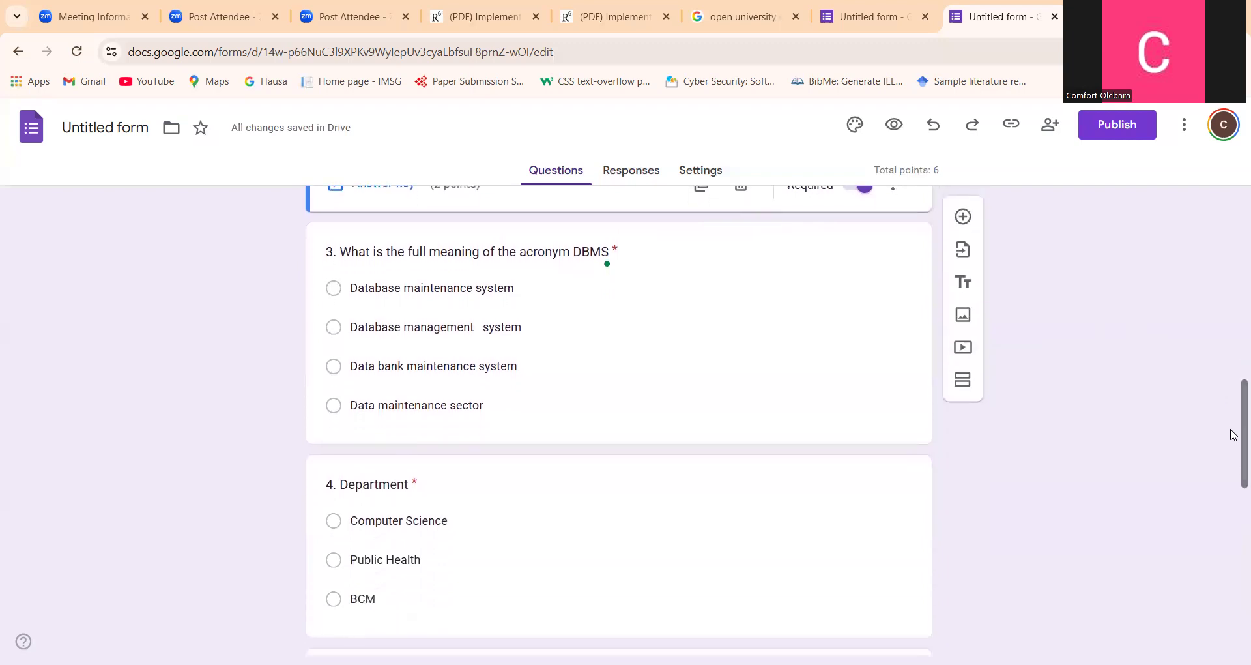
left_click(655, 258)
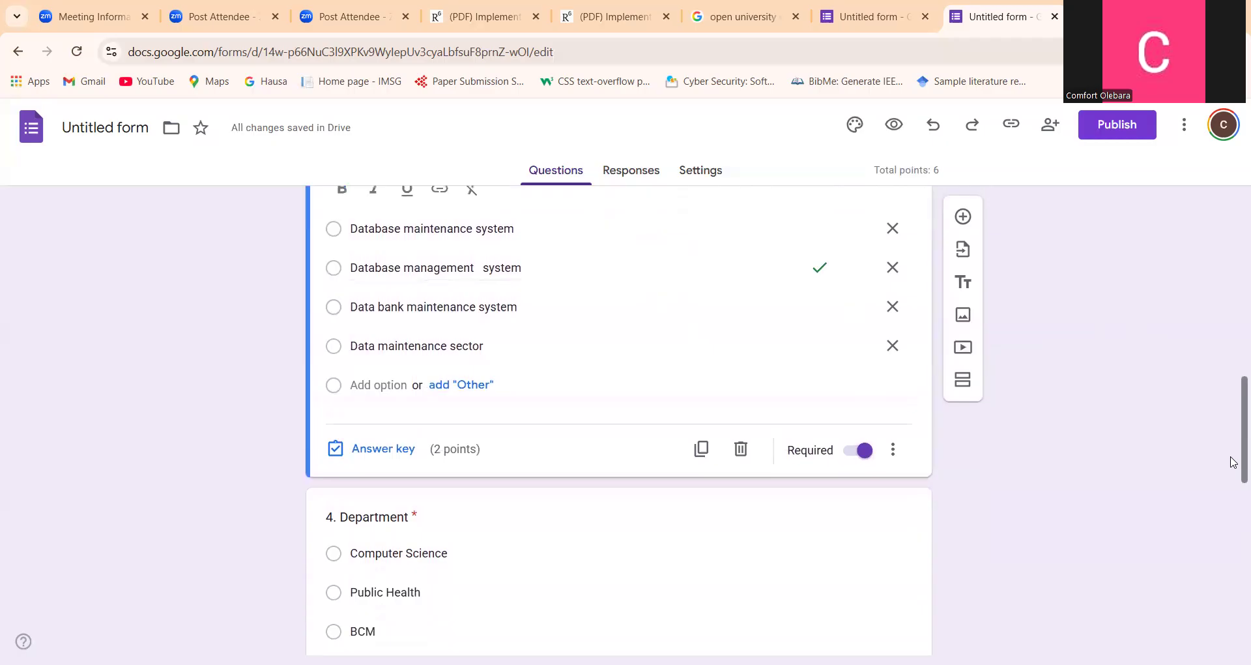
left_click_drag(1234, 462, 1237, 498)
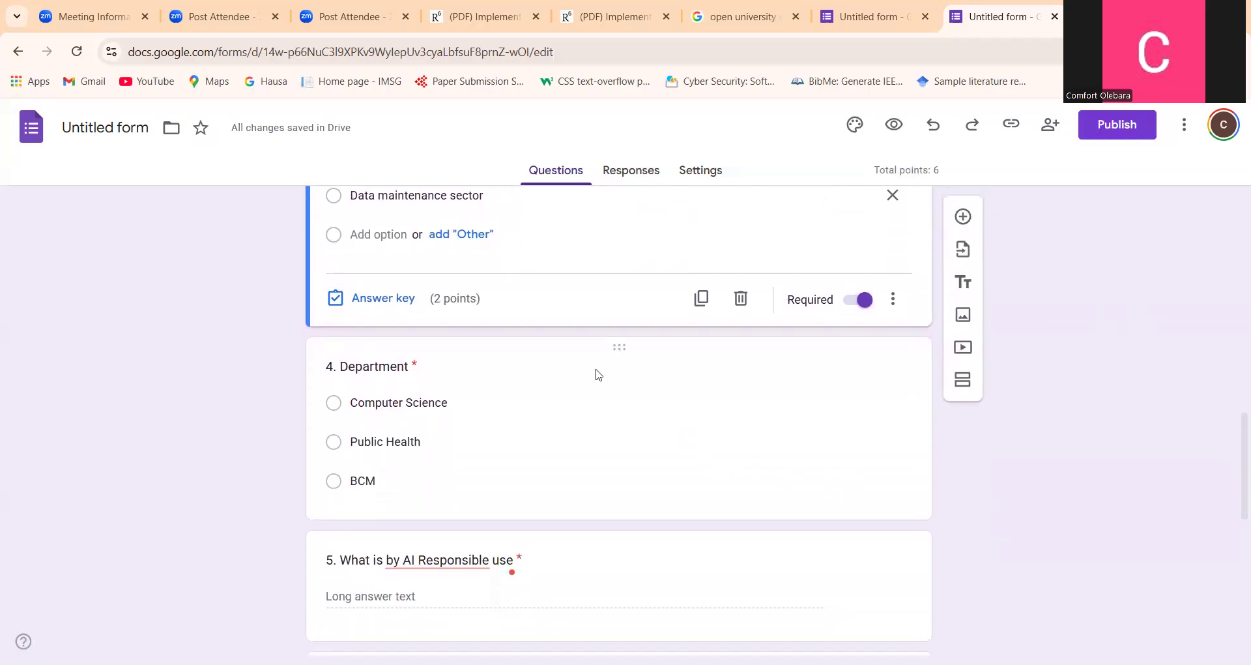
left_click(480, 367)
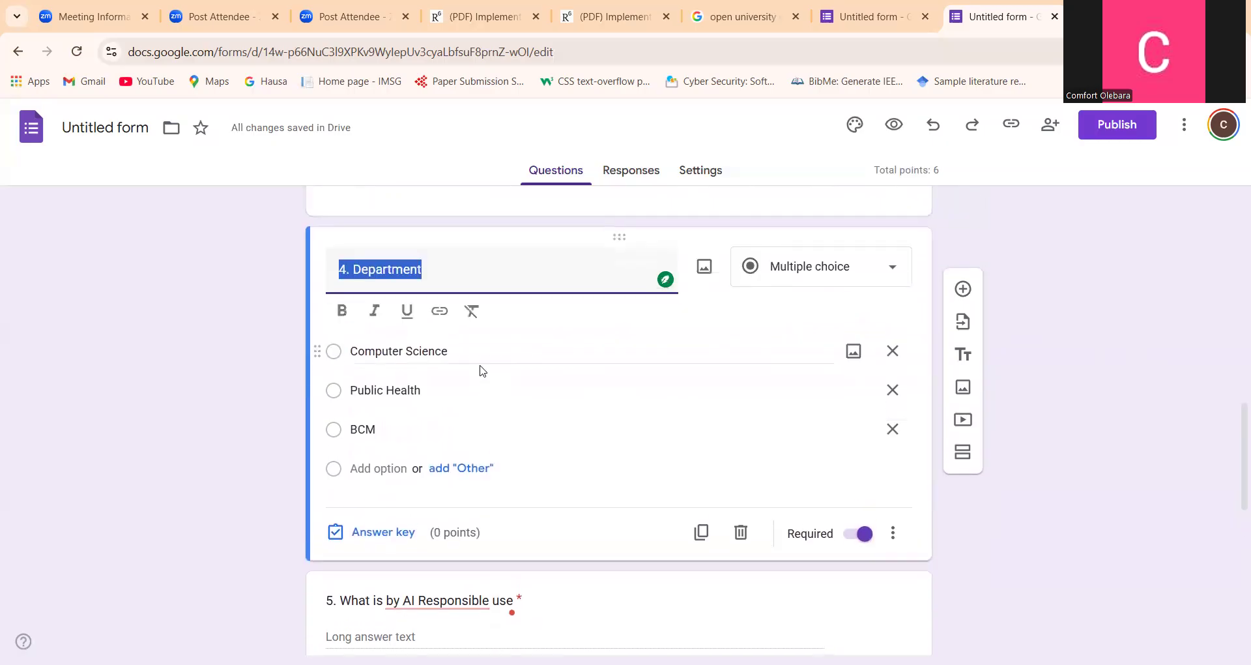
left_click_drag(1234, 441, 1239, 494)
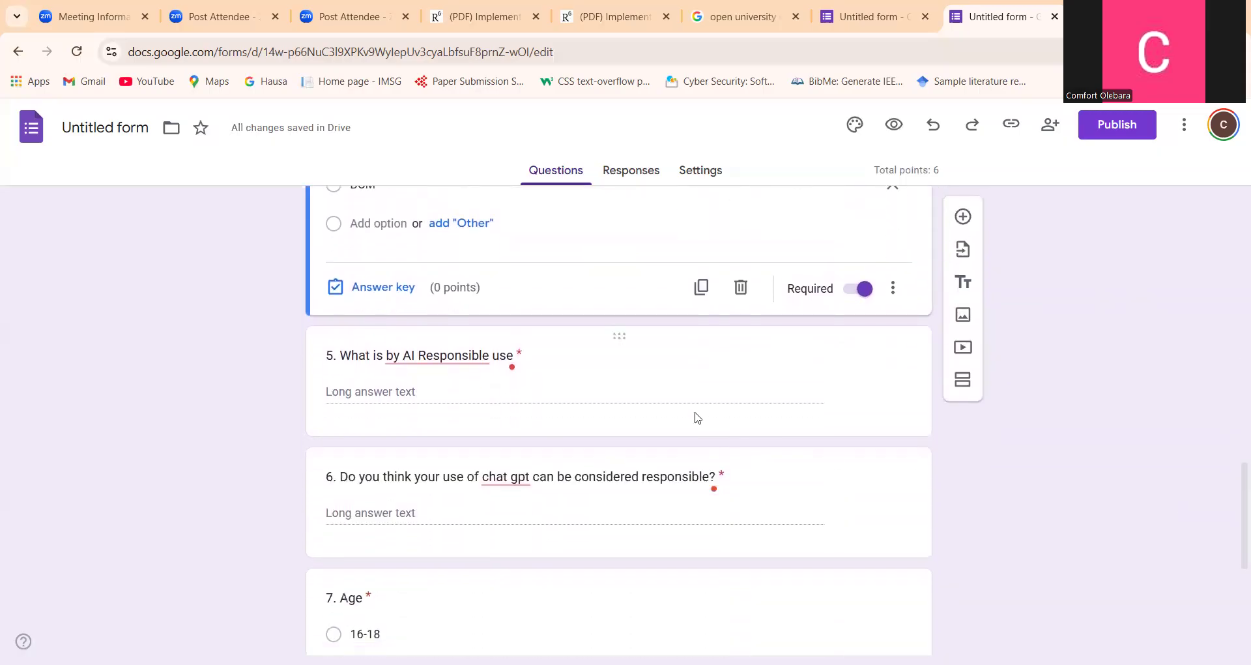
left_click(684, 363)
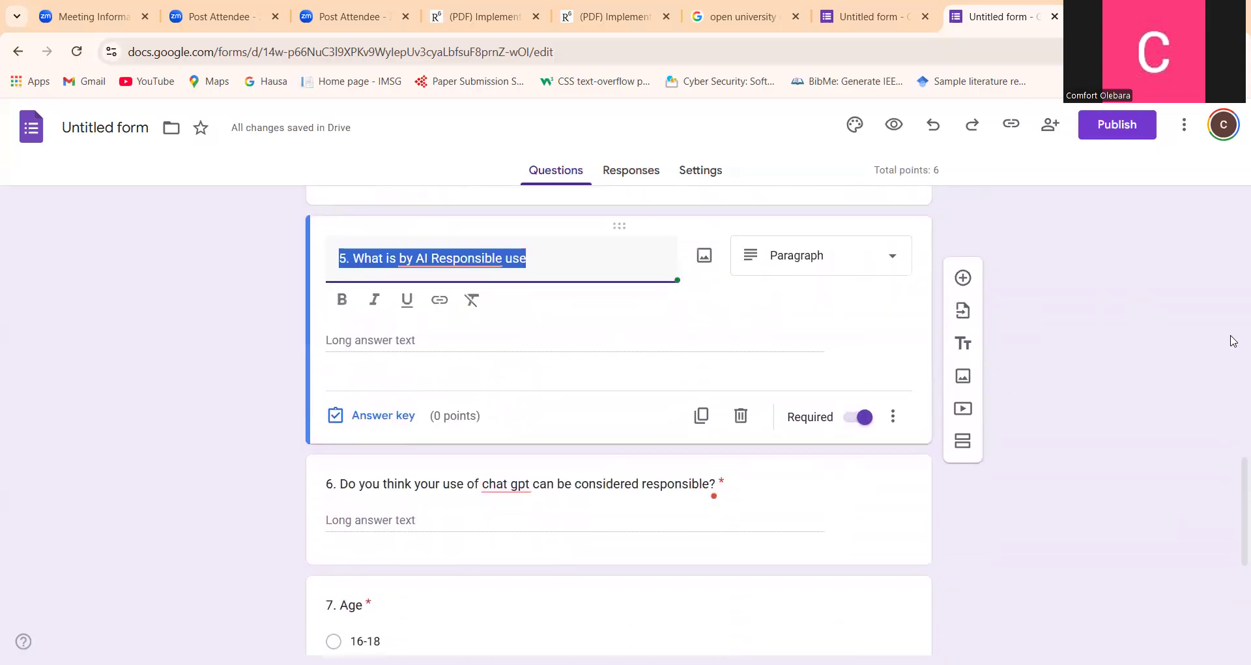
left_click_drag(1234, 494, 1234, 514)
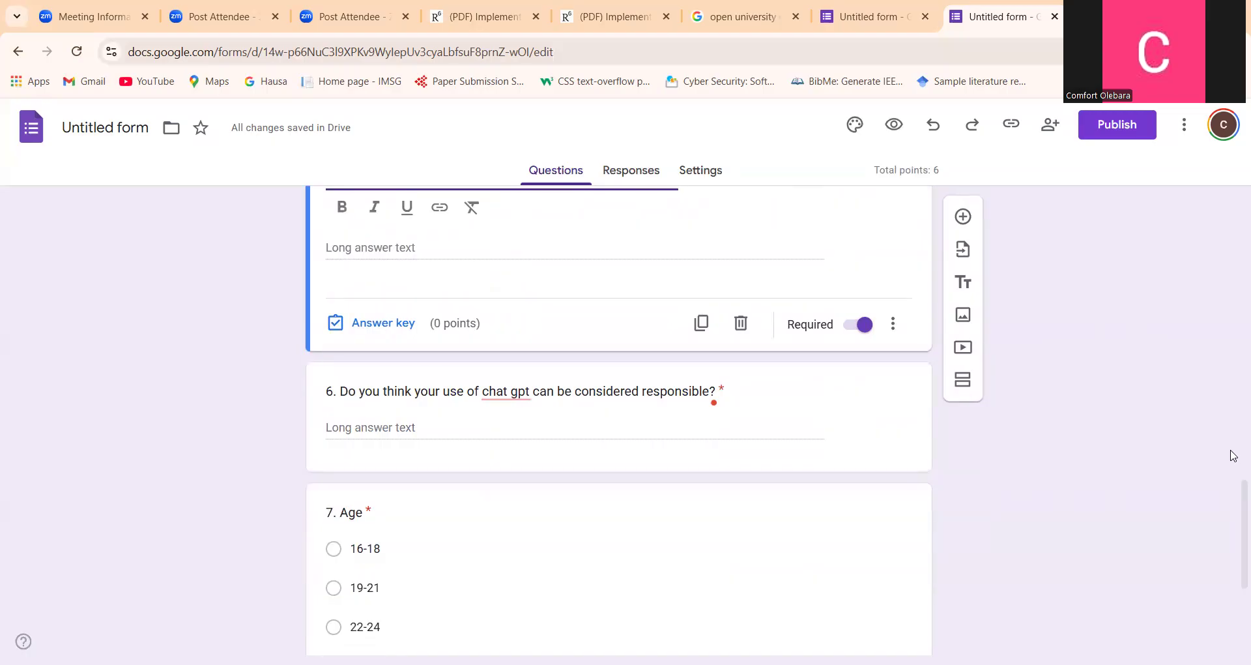
left_click_drag(1234, 500, 1233, 375)
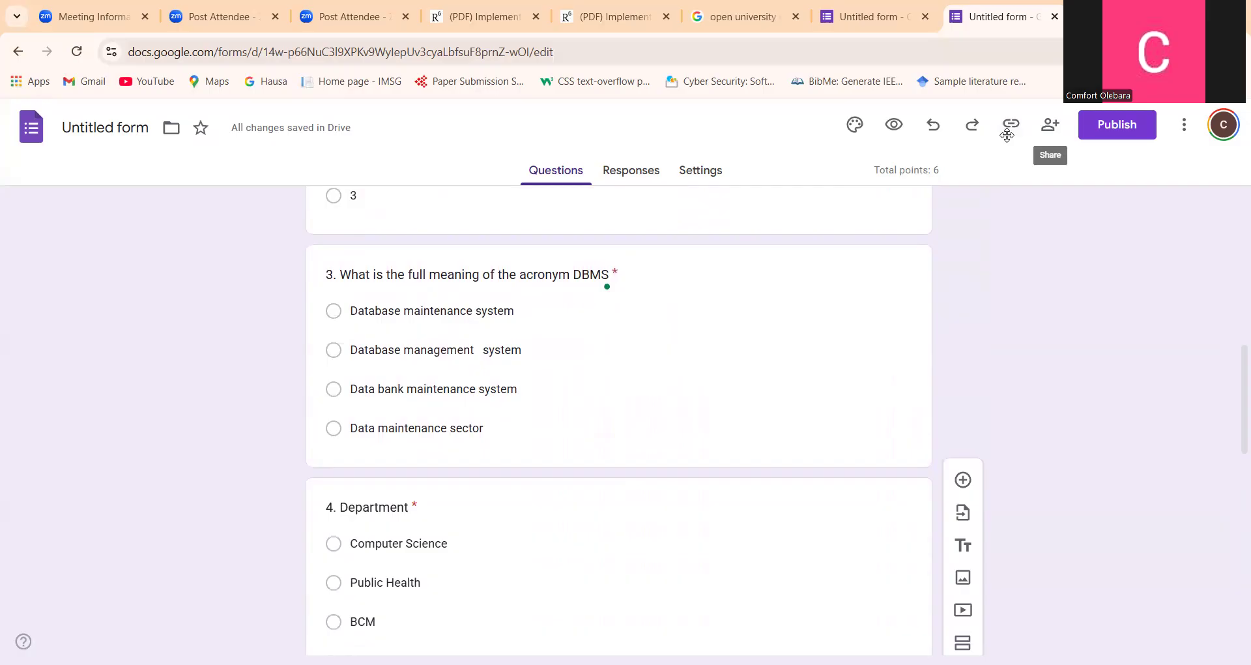
Publish the form to anyone with the link and copy its shortened responder URL
left_click(1122, 130)
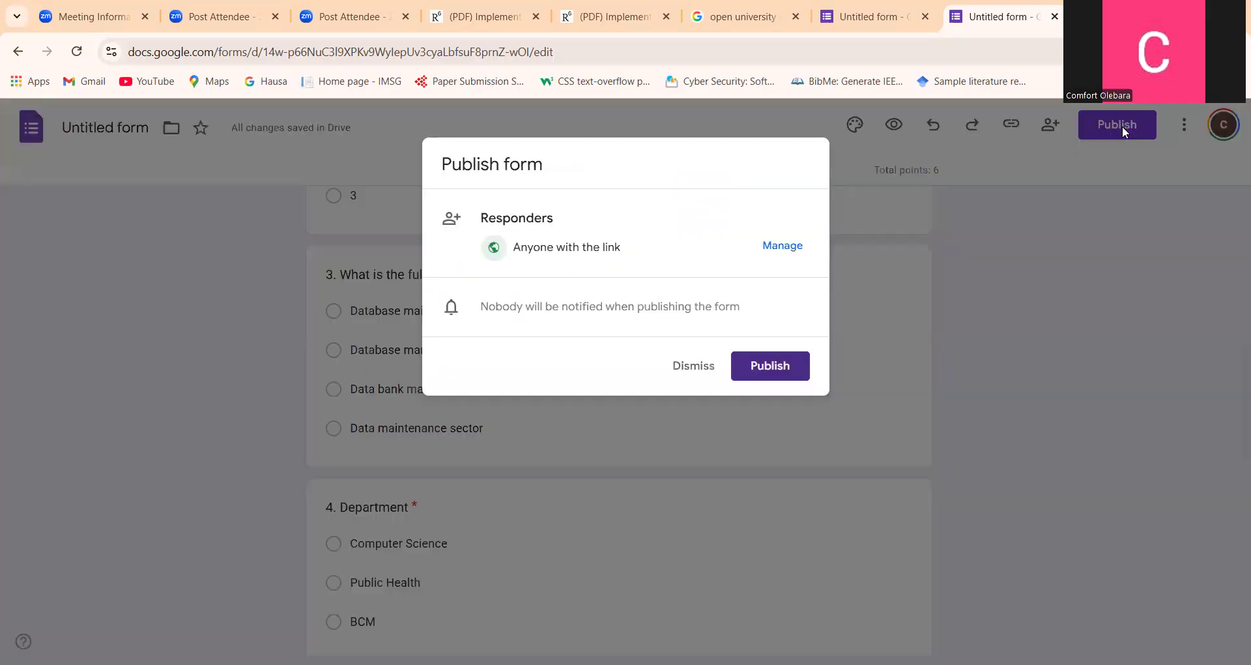
left_click(781, 367)
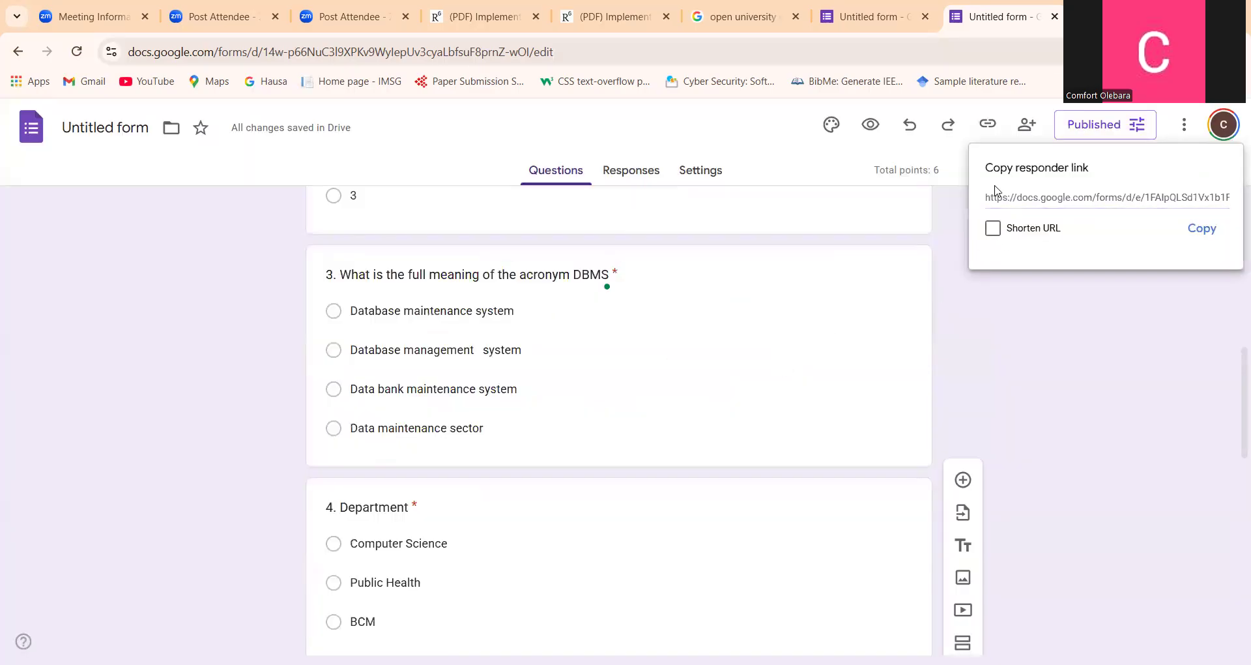
left_click(994, 228)
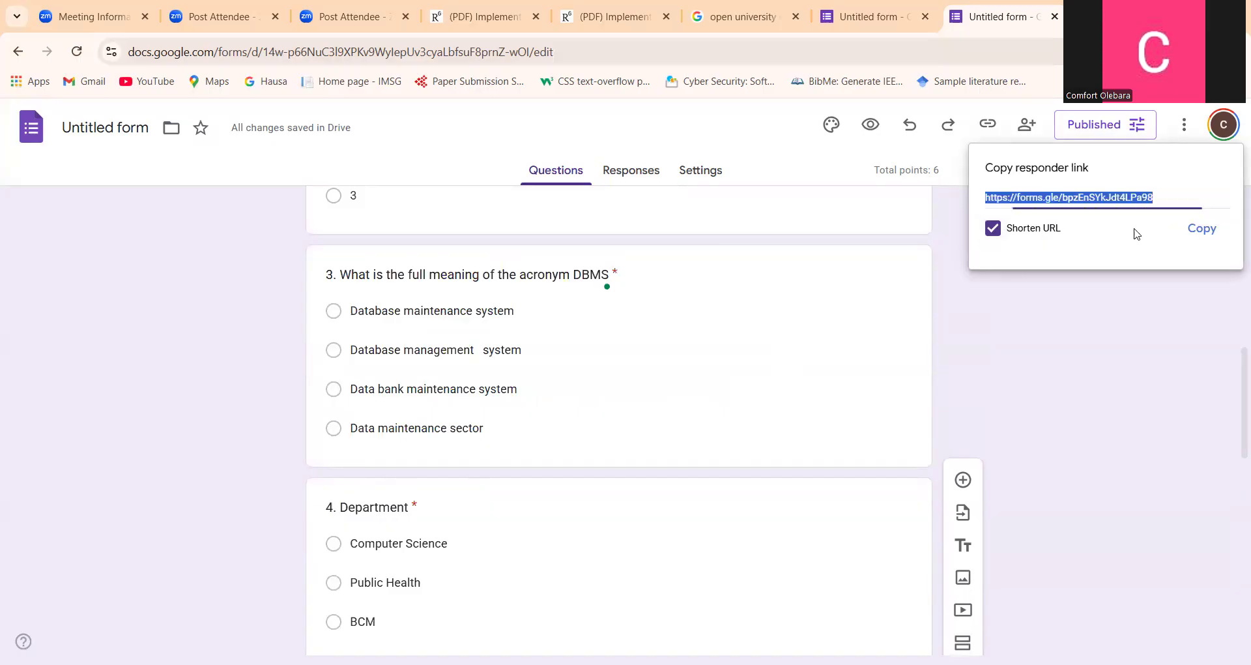
left_click(1203, 229)
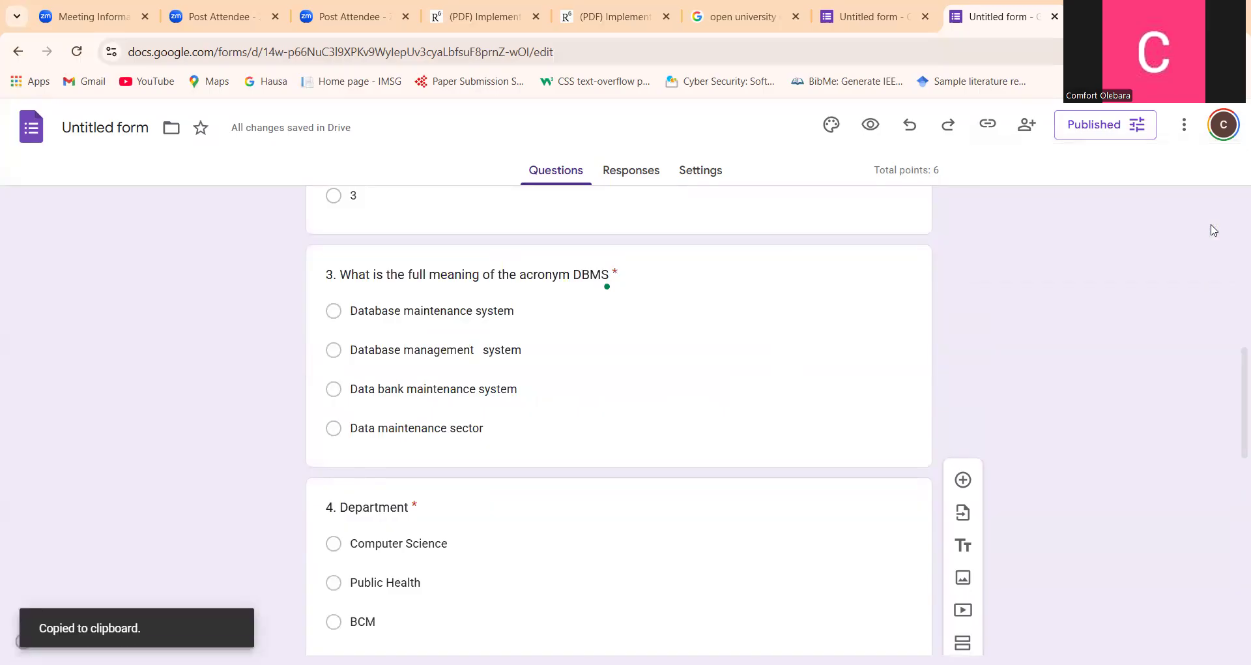